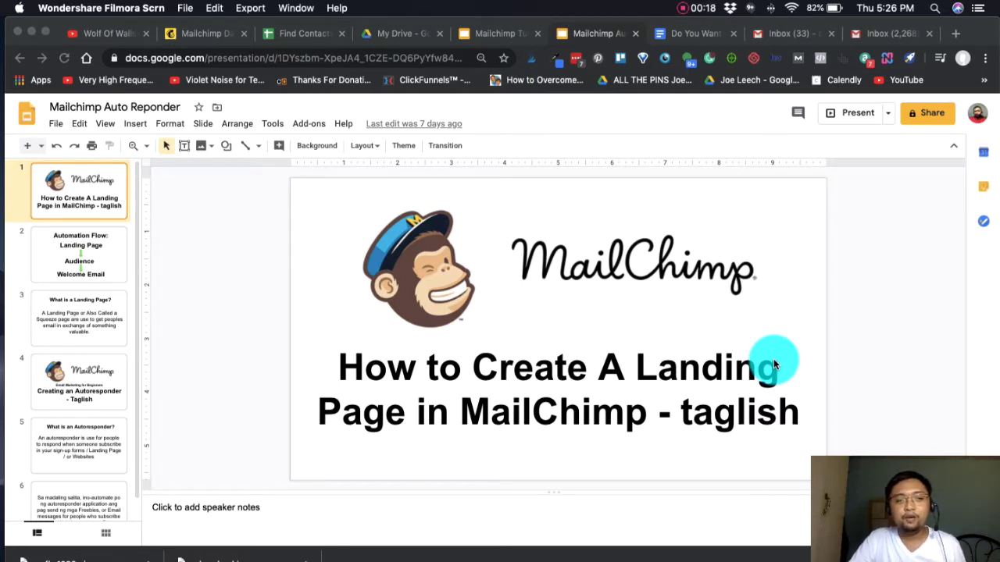
Step: Bring the Mailchimp Auto Reponder deck forward and go to slide 2, the Automation Flow slide
click(152, 262)
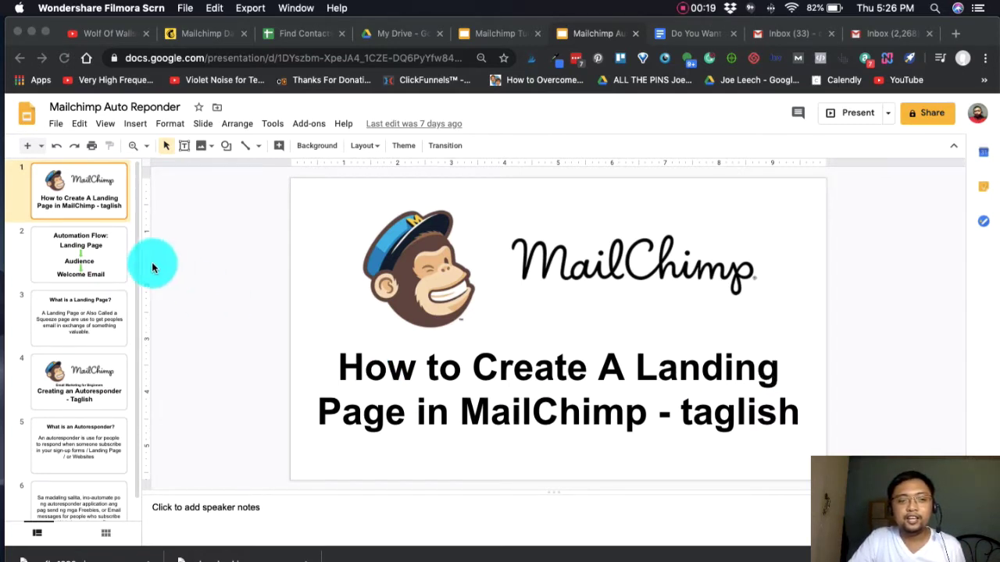
click(84, 262)
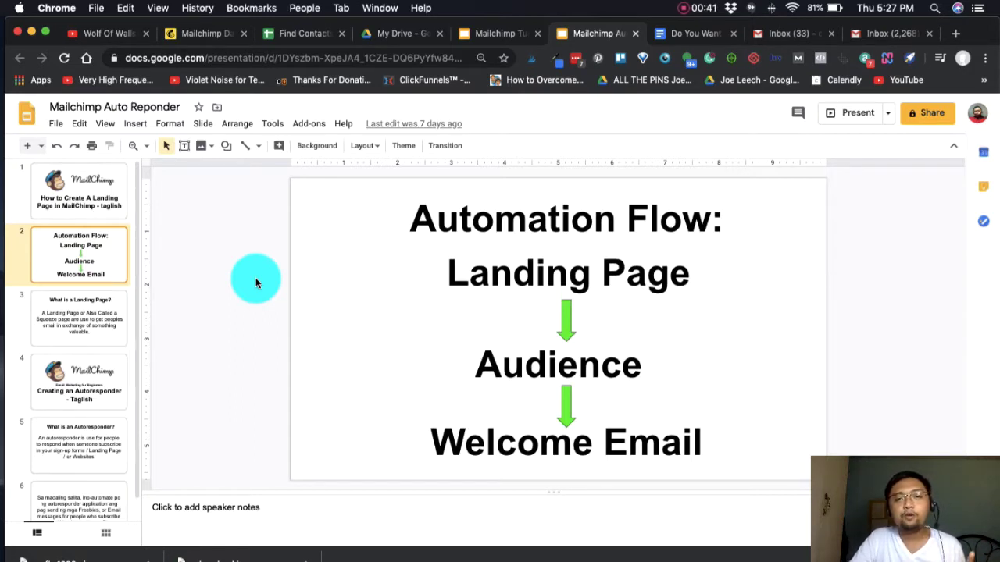
click(480, 442)
click(491, 365)
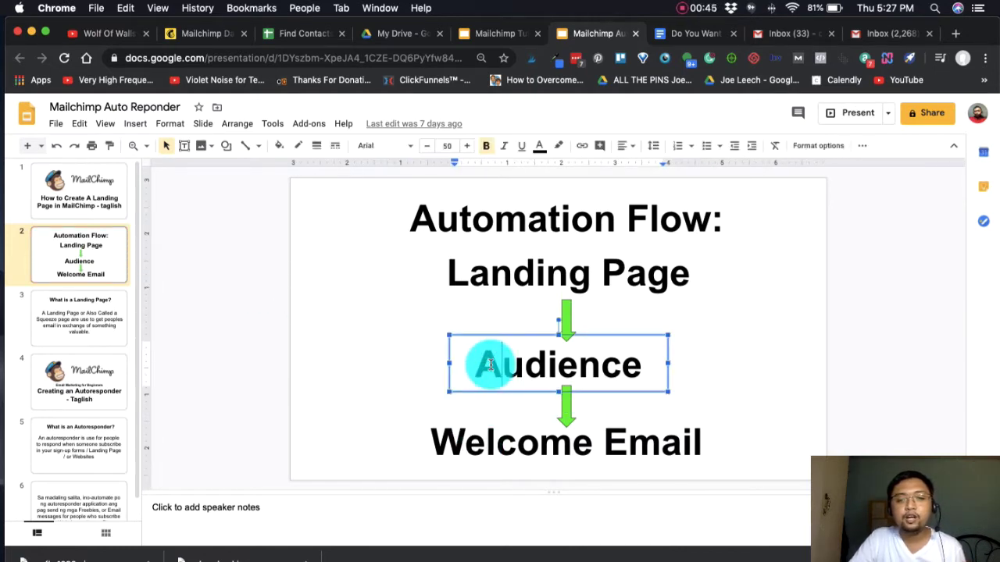
click(484, 446)
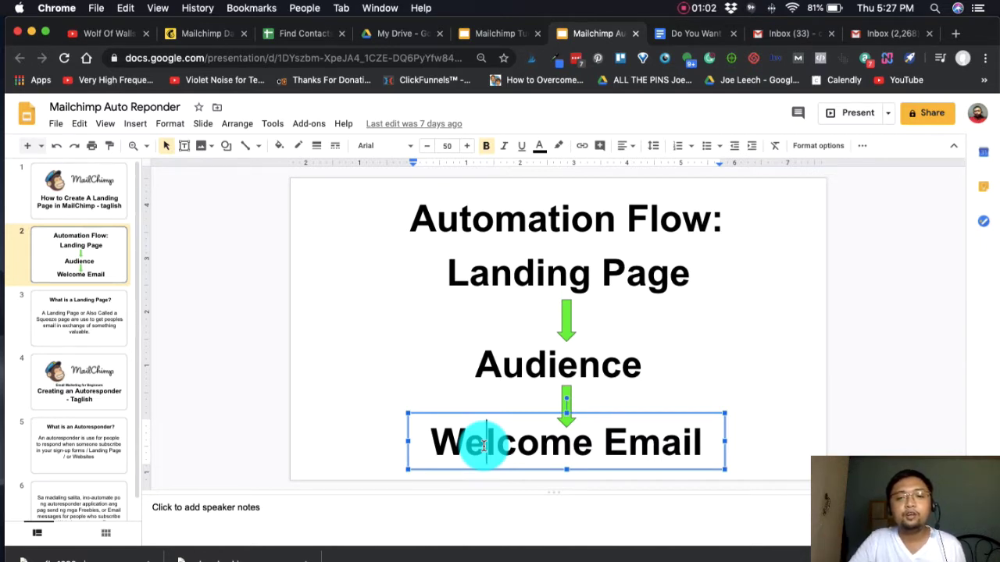
click(324, 395)
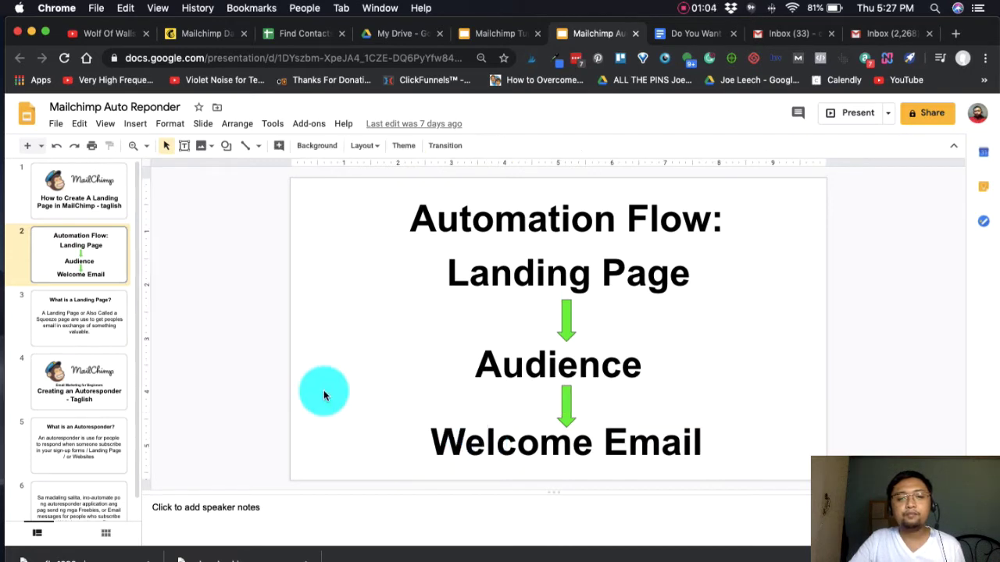
click(466, 365)
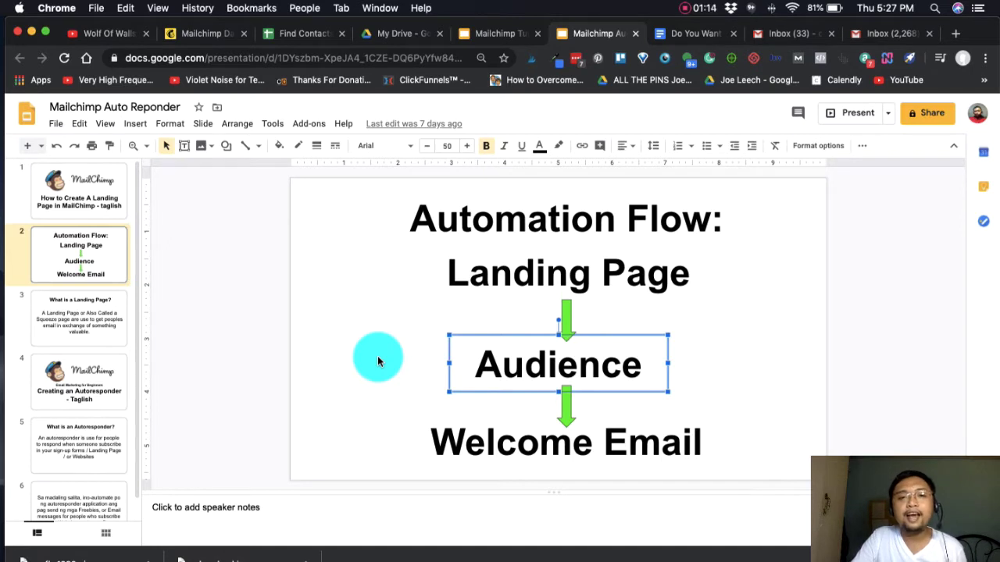
click(544, 275)
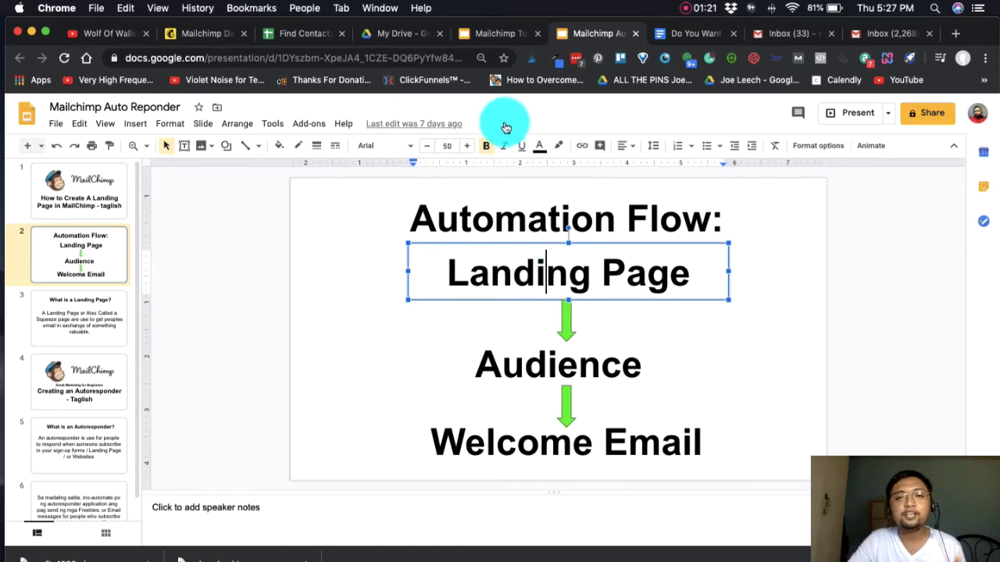
Step: Open slide 7, 'Sample of landing page or squeeze page', in the Mailchimp Tutorial deck
click(501, 39)
scroll(133, 328, down, 5)
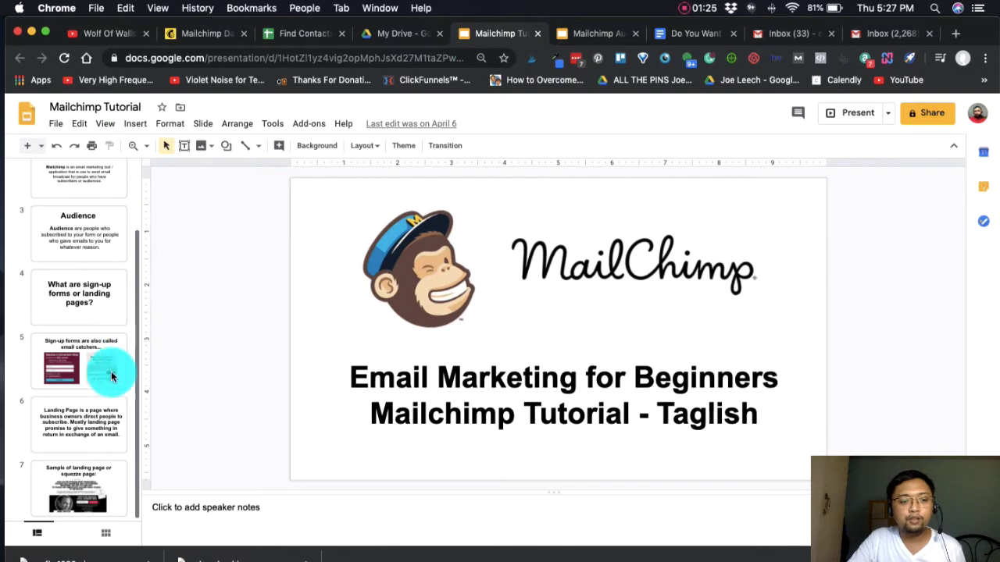
click(117, 473)
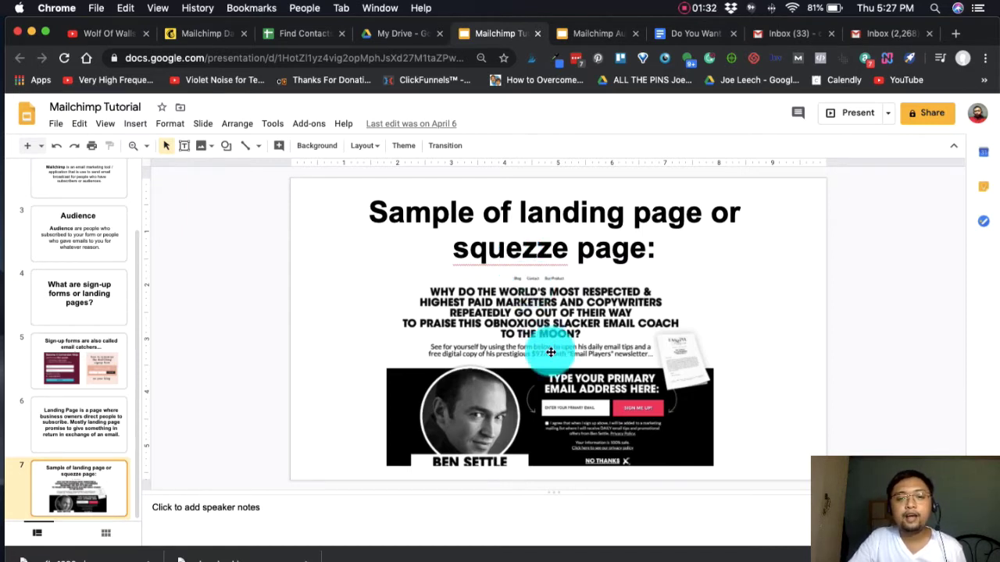
click(566, 412)
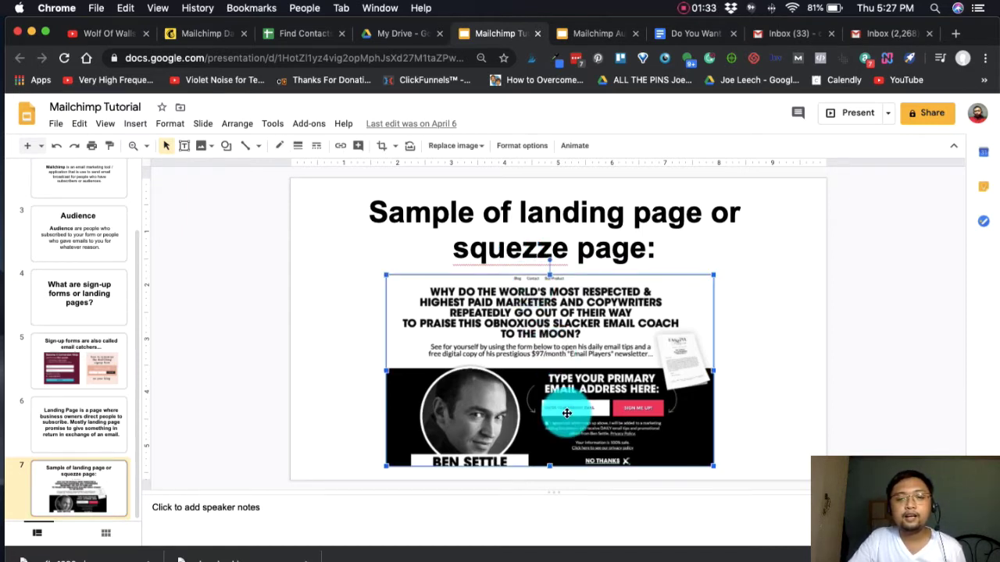
click(737, 316)
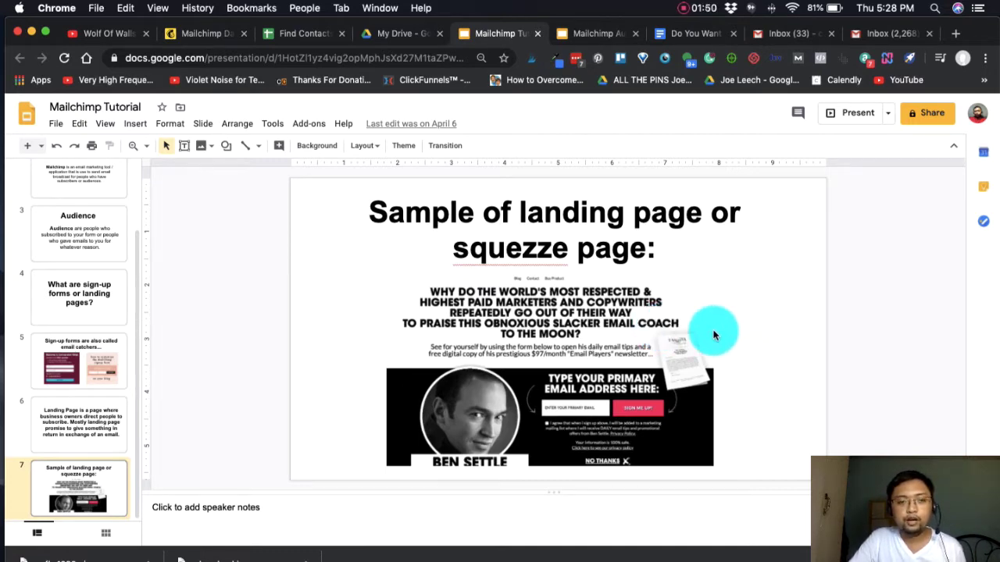
Step: Set the slide zoom to 100%, then zoom in one step further
click(106, 125)
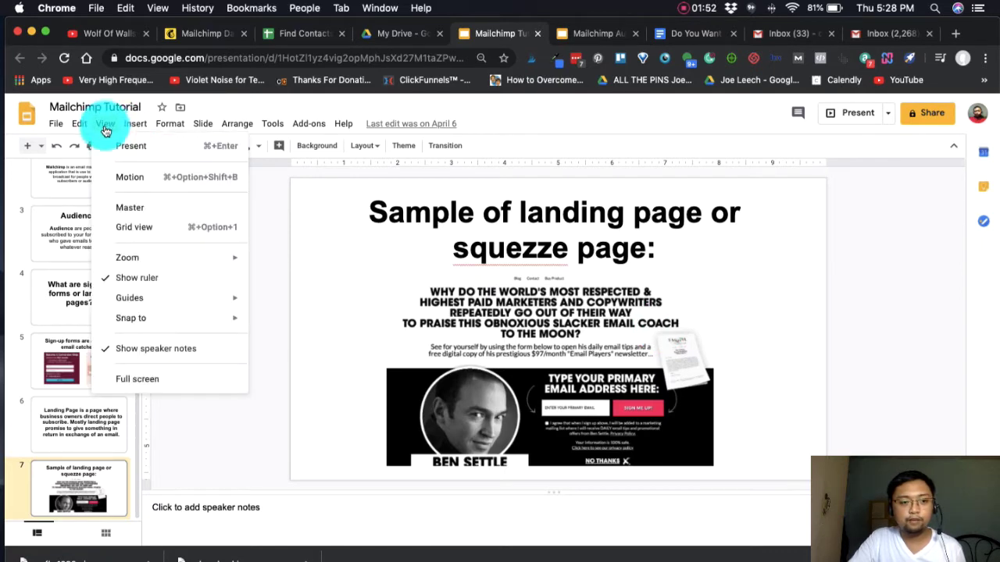
mouse_move(155, 267)
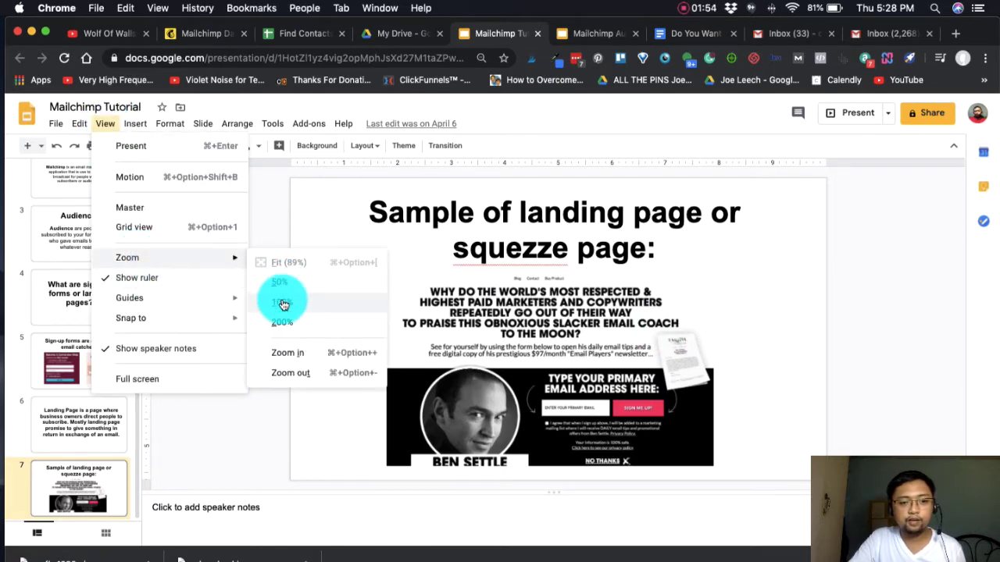
click(280, 303)
click(106, 124)
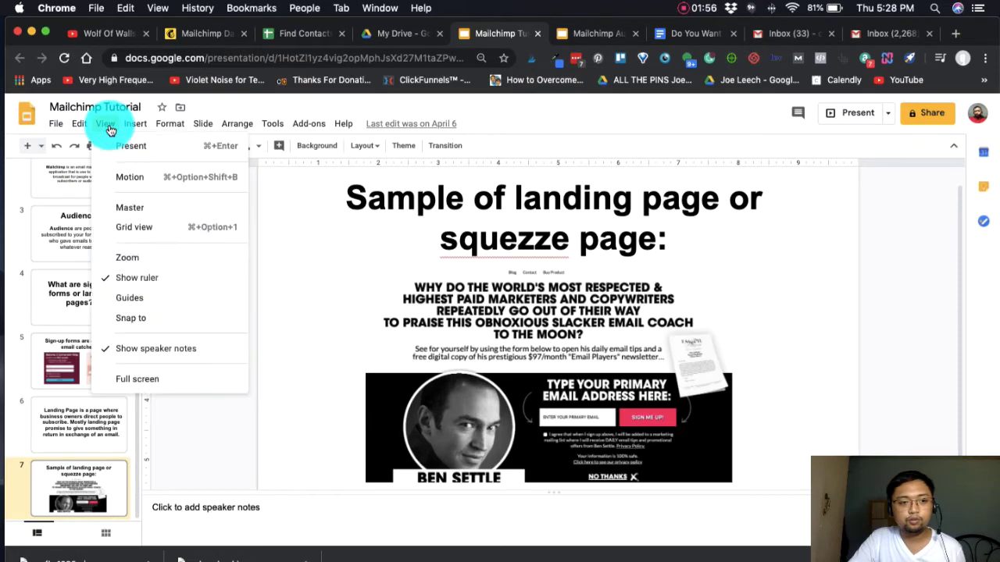
mouse_move(160, 260)
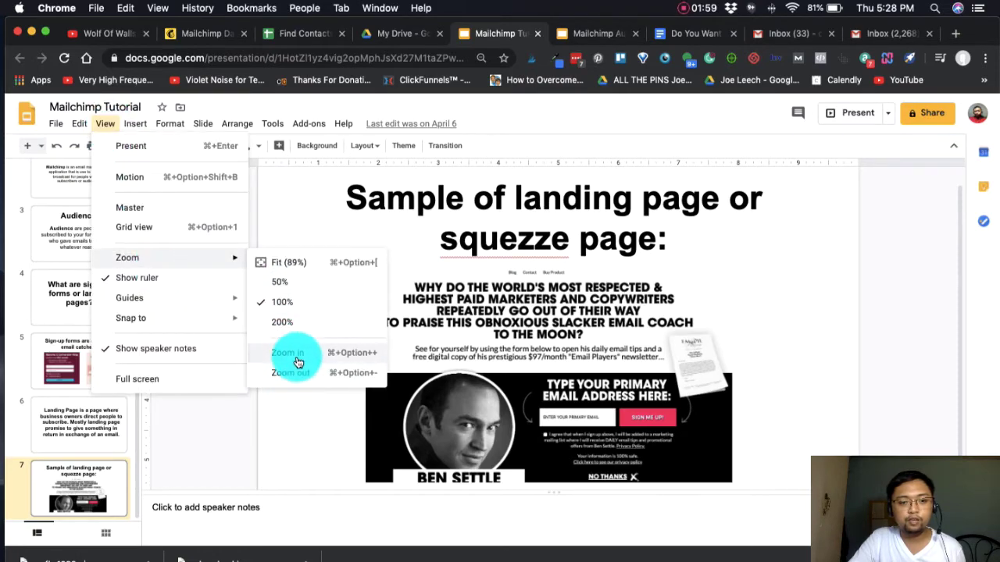
click(297, 356)
Step: Scroll around the enlarged landing-page screenshot to examine its headline and email sign-up form
scroll(468, 355, down, 2)
scroll(489, 353, down, 2)
scroll(484, 351, up, 5)
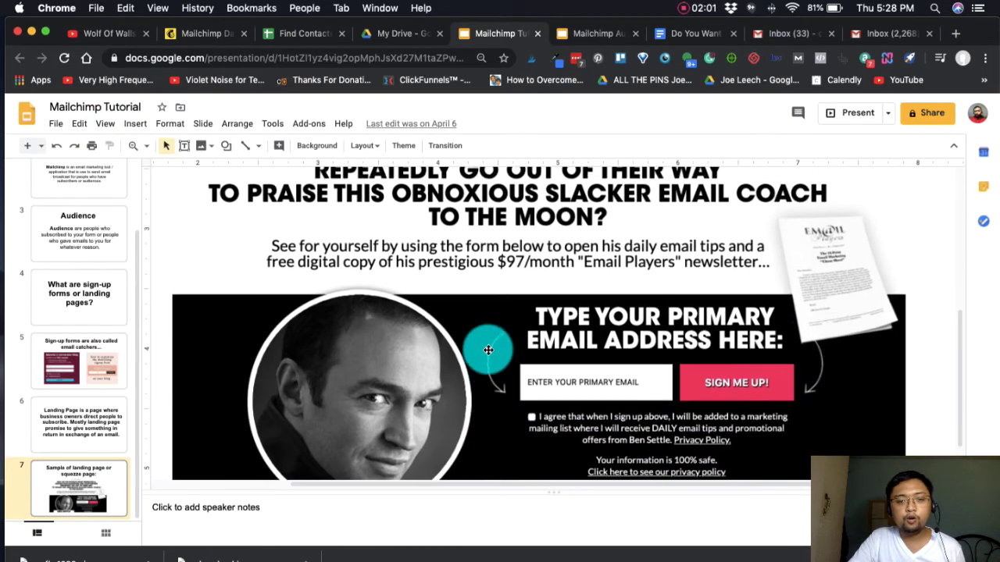
scroll(484, 351, down, 5)
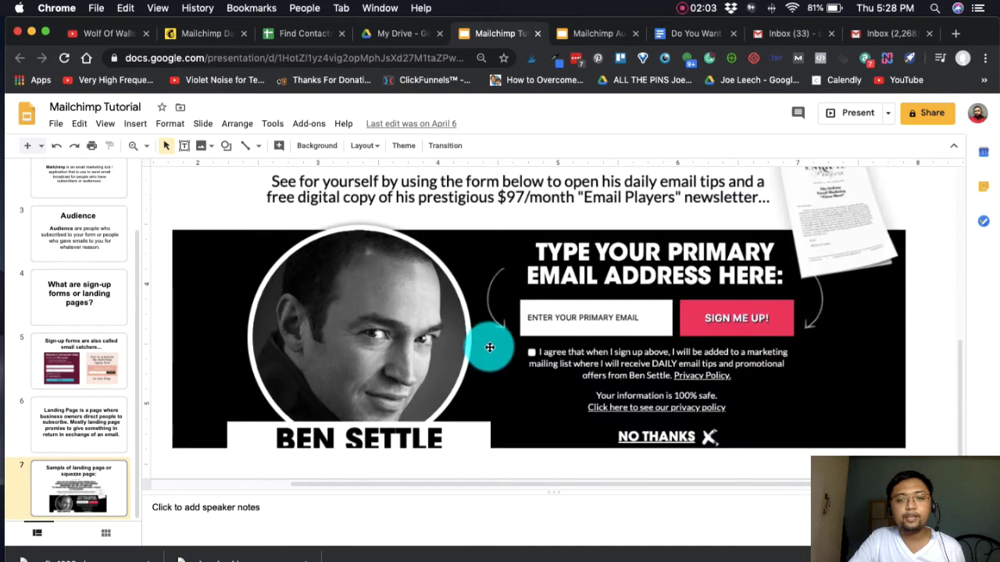
scroll(487, 347, up, 3)
scroll(495, 351, down, 3)
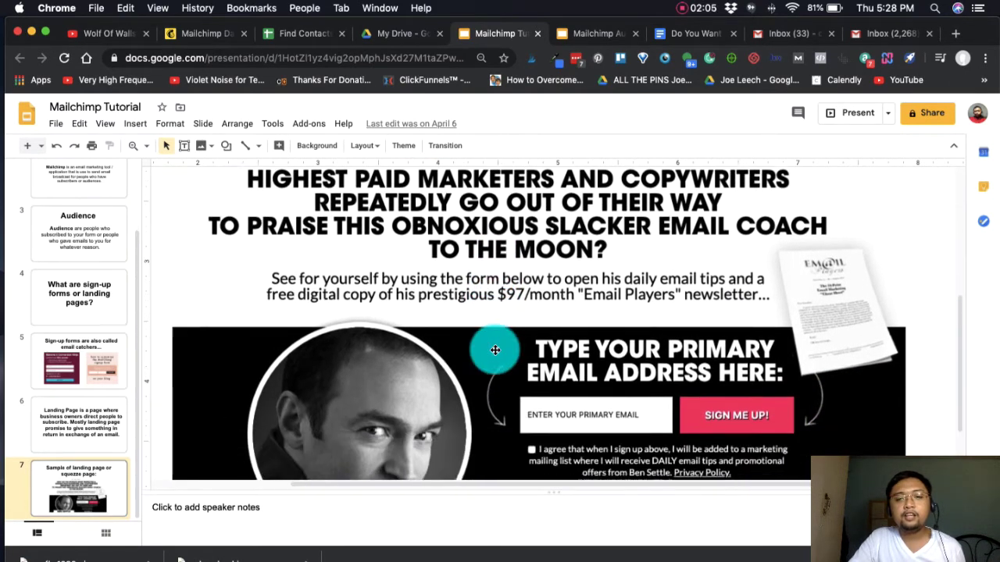
scroll(495, 350, up, 1)
scroll(495, 351, up, 1)
scroll(493, 350, down, 3)
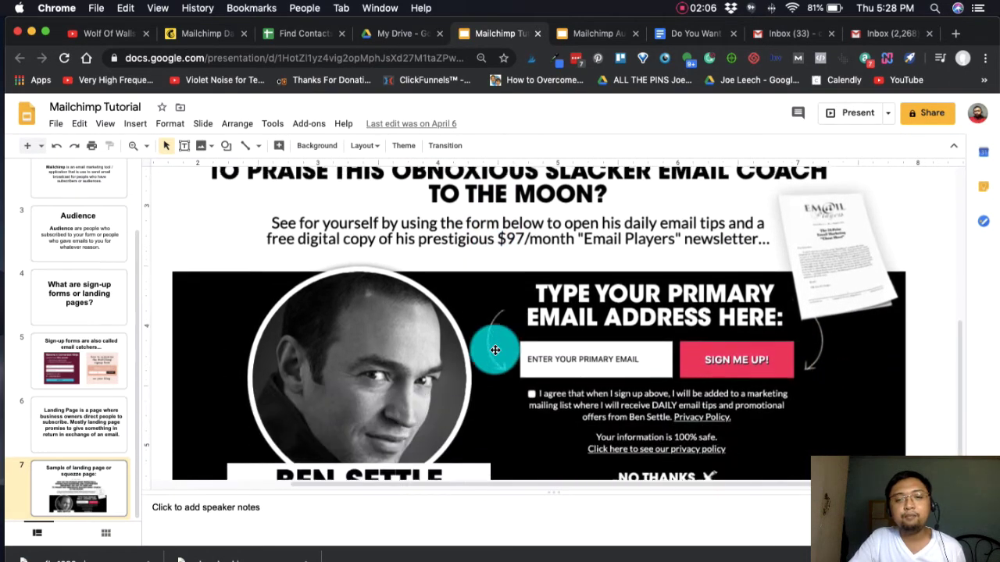
click(572, 347)
scroll(571, 347, up, 3)
scroll(571, 347, down, 2)
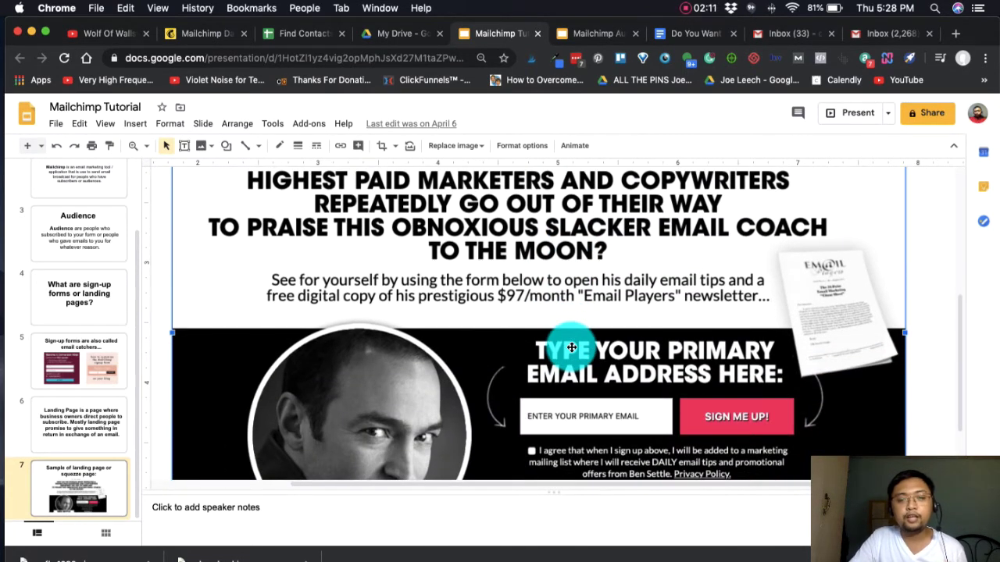
scroll(571, 347, up, 1)
scroll(572, 347, up, 3)
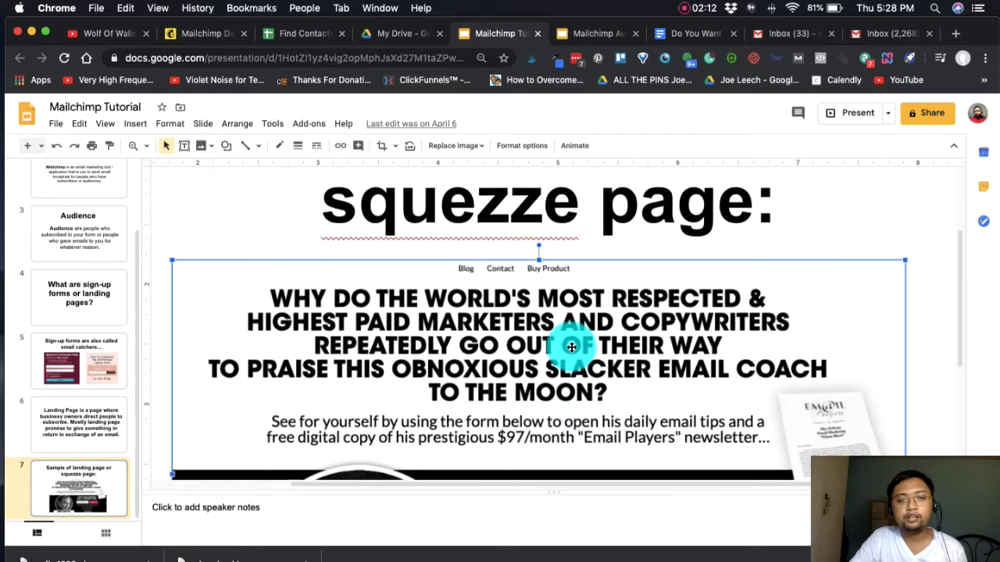
scroll(572, 347, down, 5)
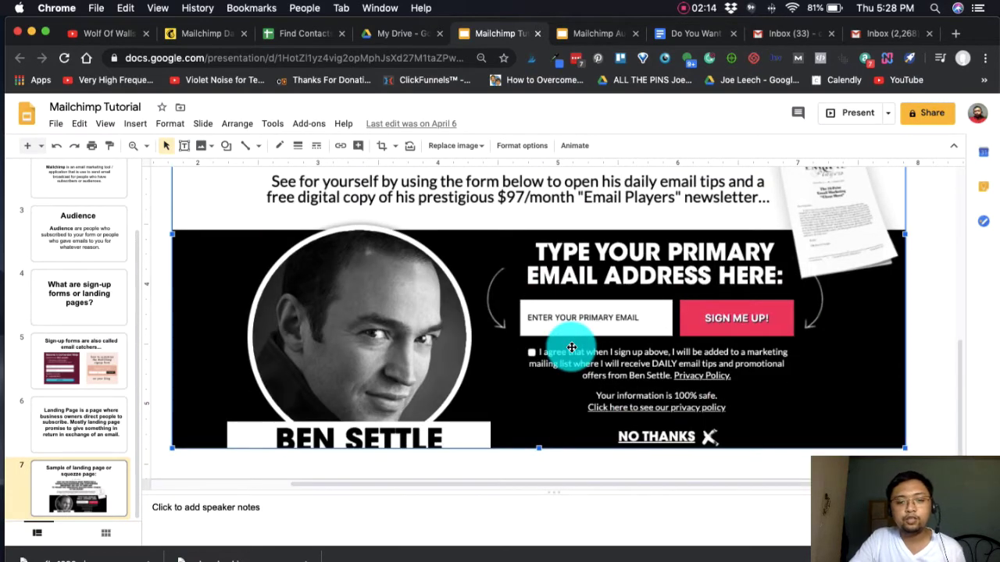
scroll(572, 347, up, 2)
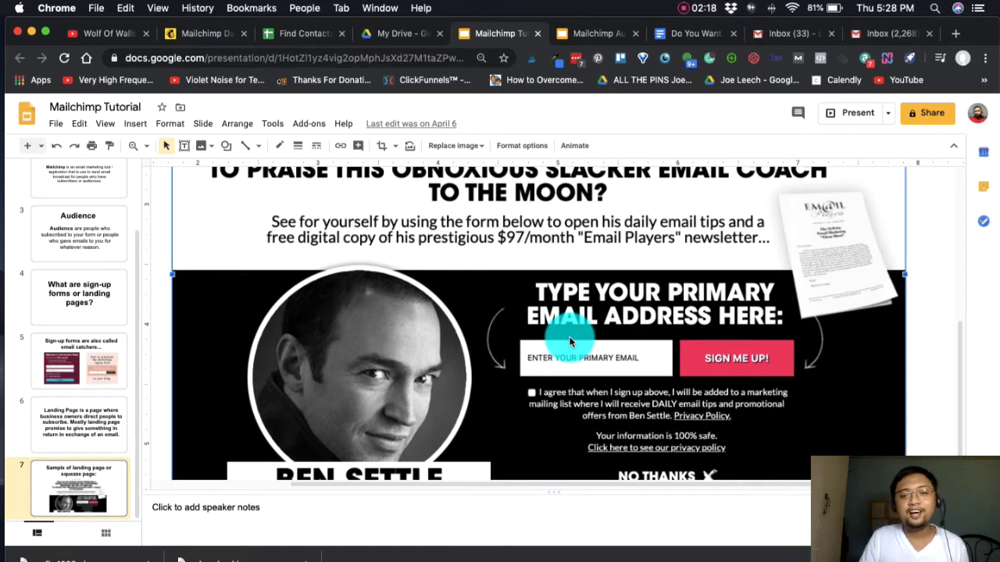
scroll(582, 336, up, 3)
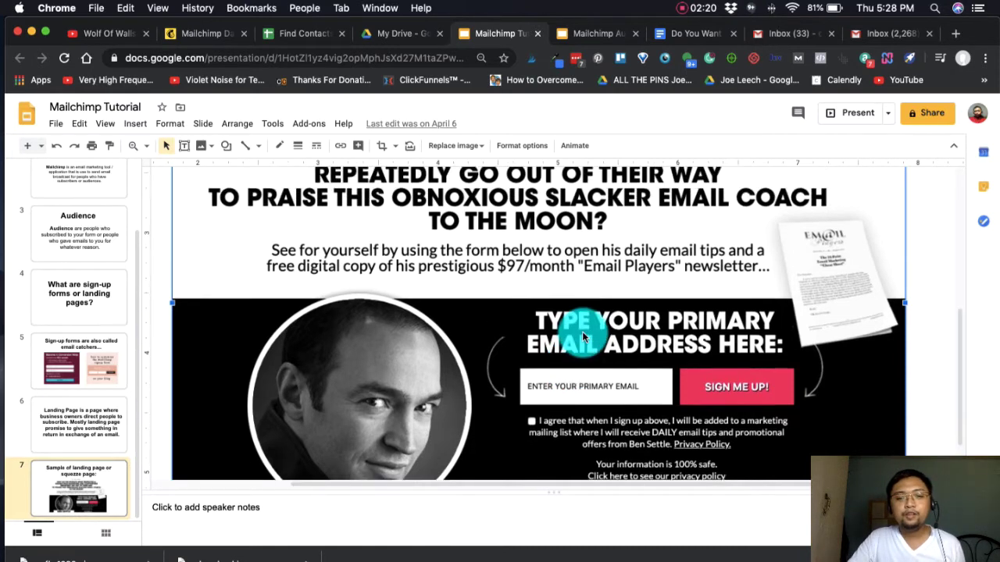
scroll(582, 331, up, 2)
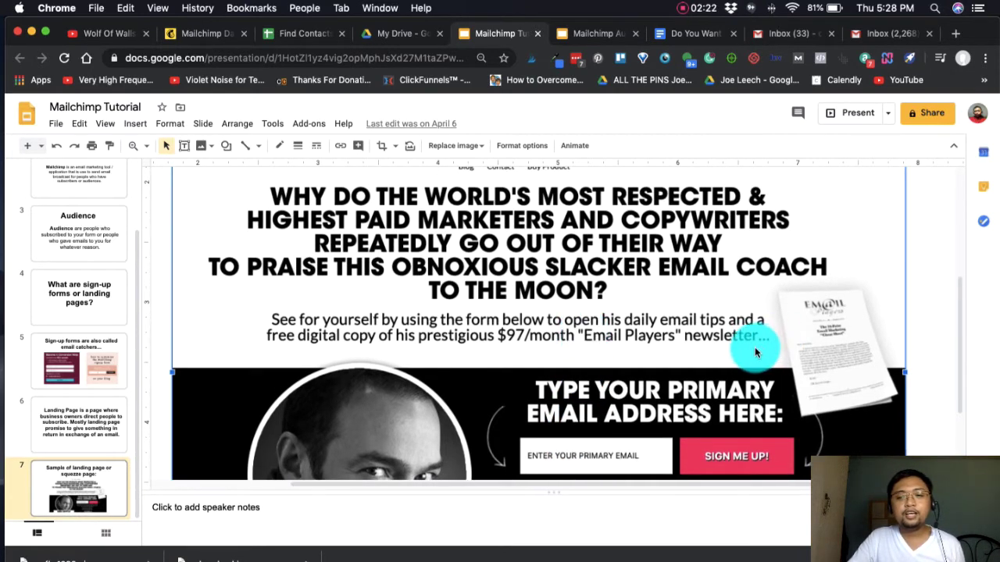
scroll(755, 347, down, 2)
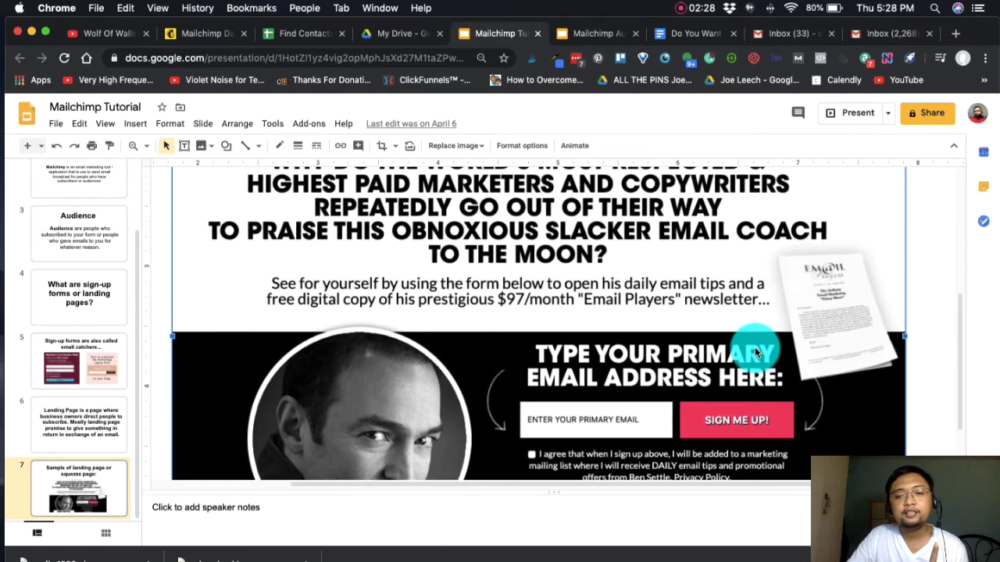
scroll(754, 353, down, 2)
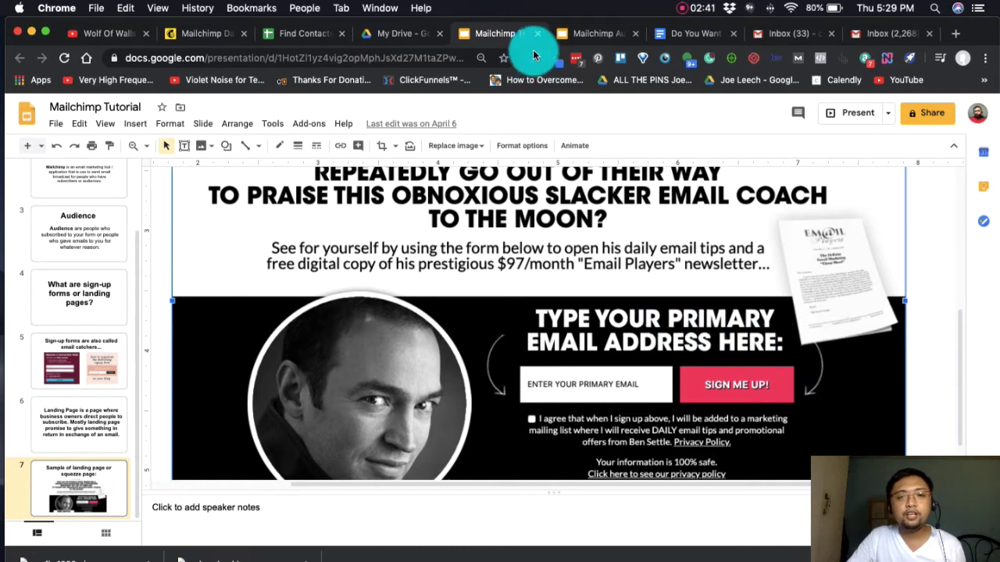
click(578, 35)
click(414, 313)
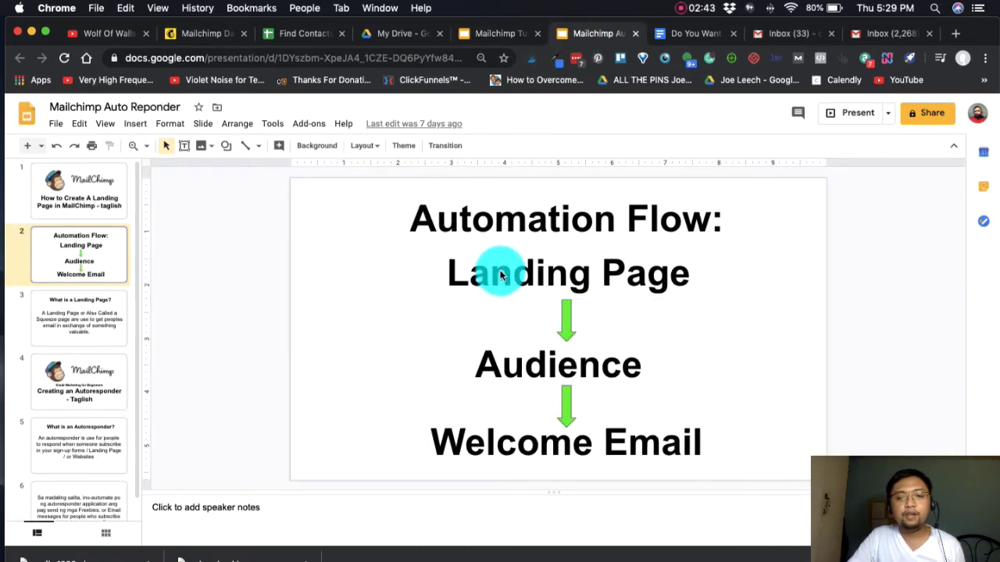
click(492, 270)
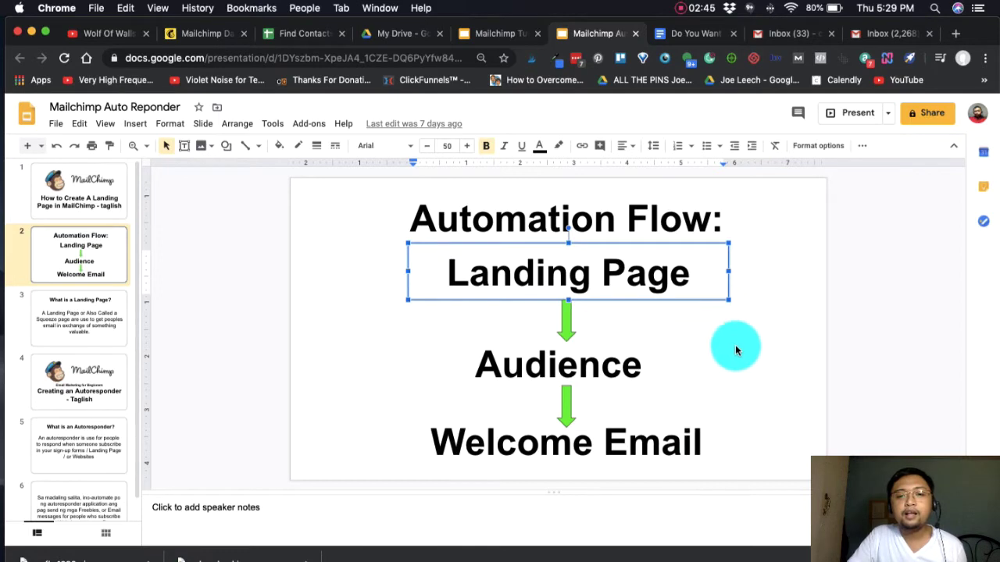
click(712, 327)
click(638, 277)
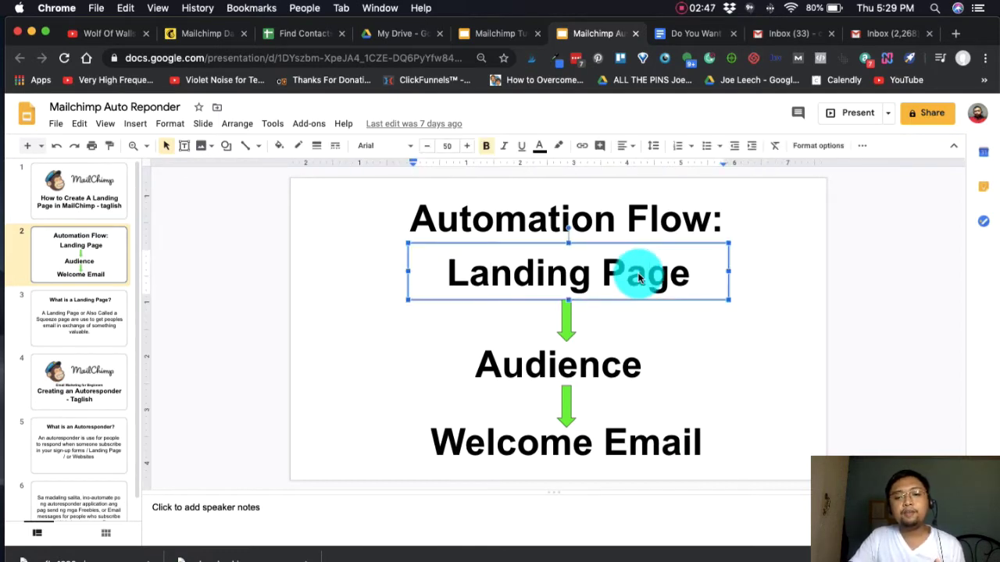
click(602, 366)
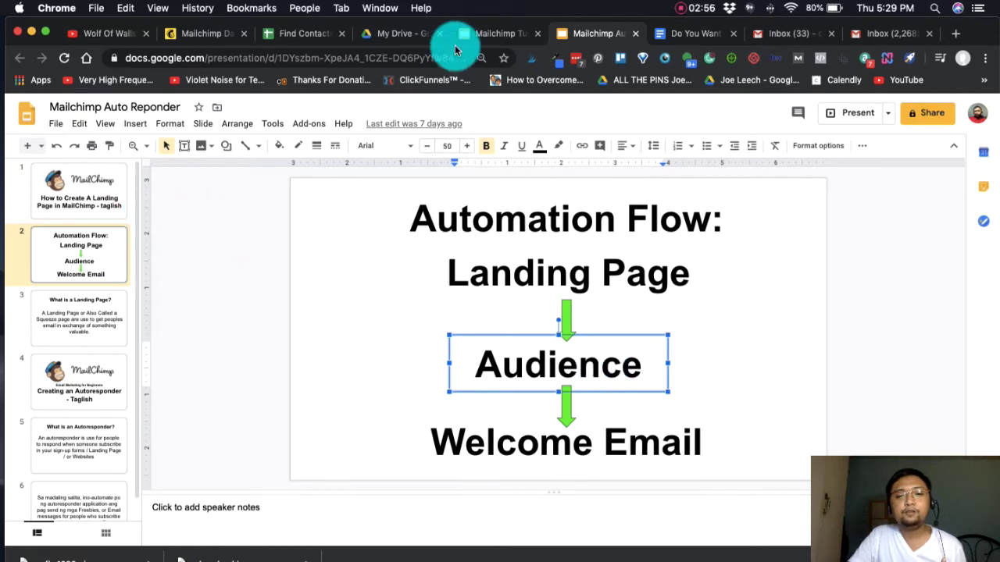
click(500, 34)
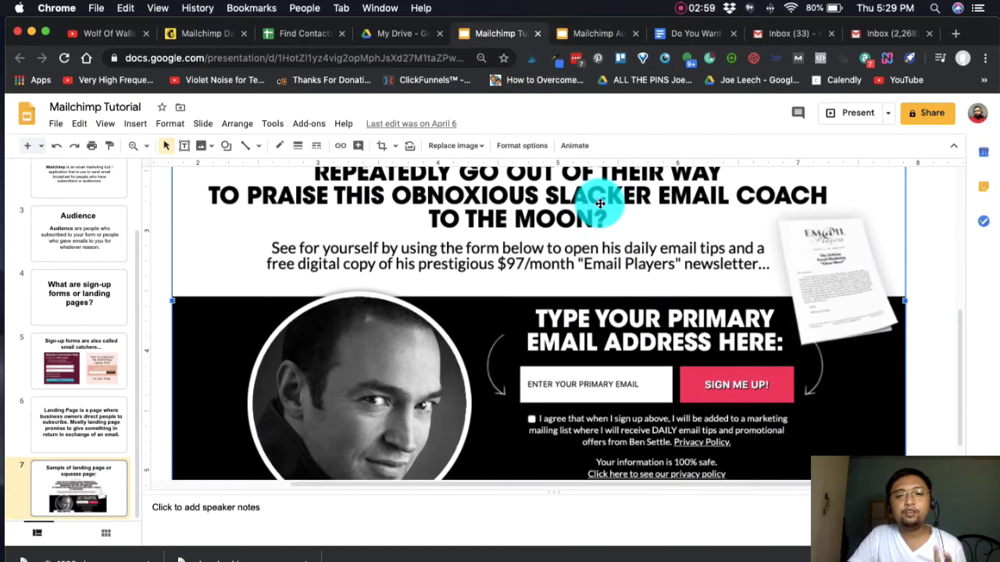
click(582, 35)
click(758, 329)
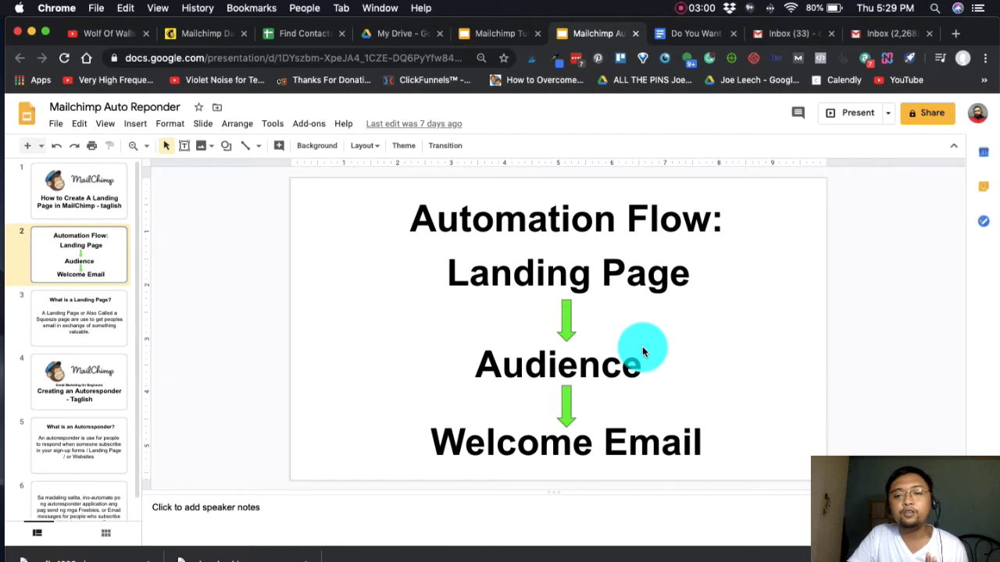
click(642, 344)
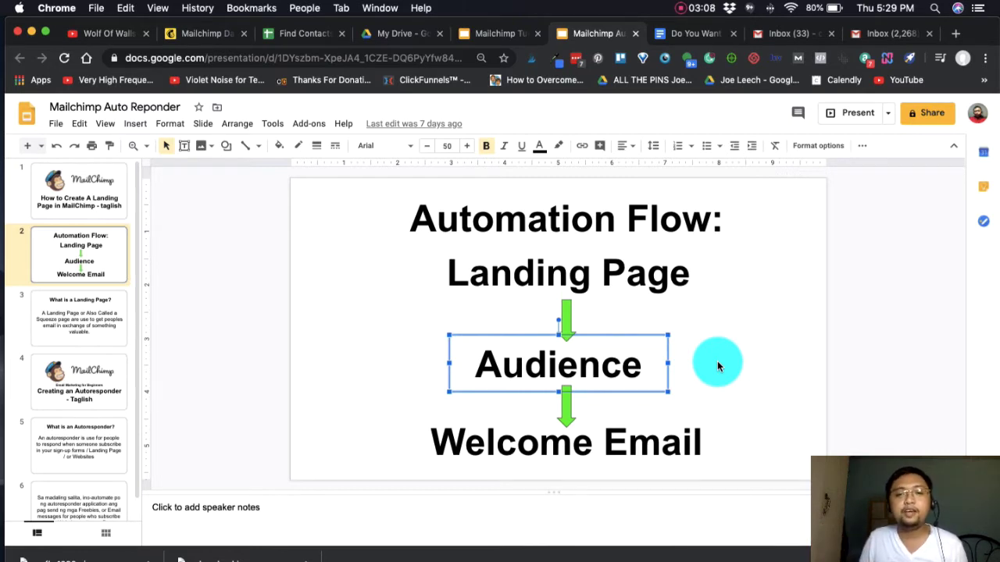
click(656, 420)
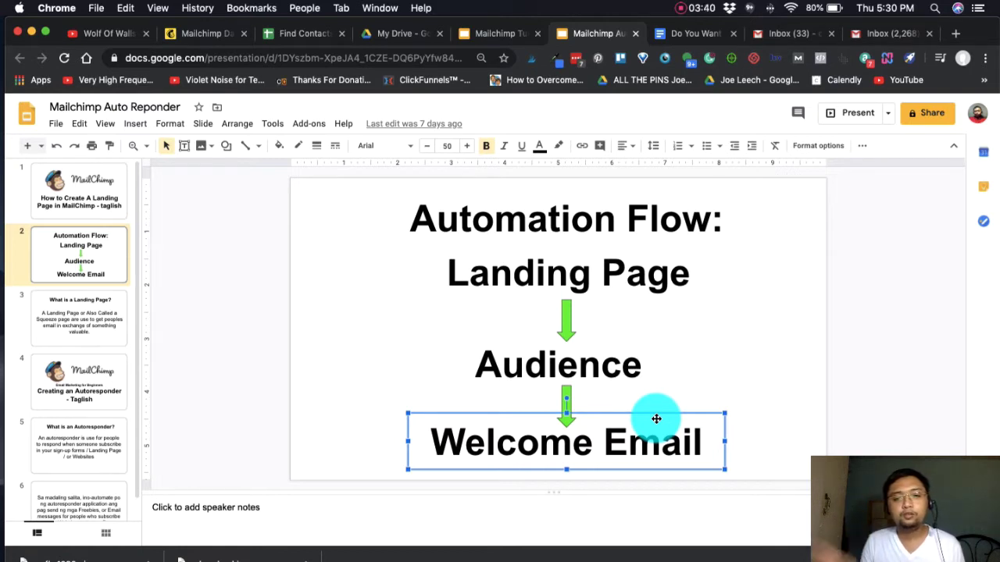
click(648, 265)
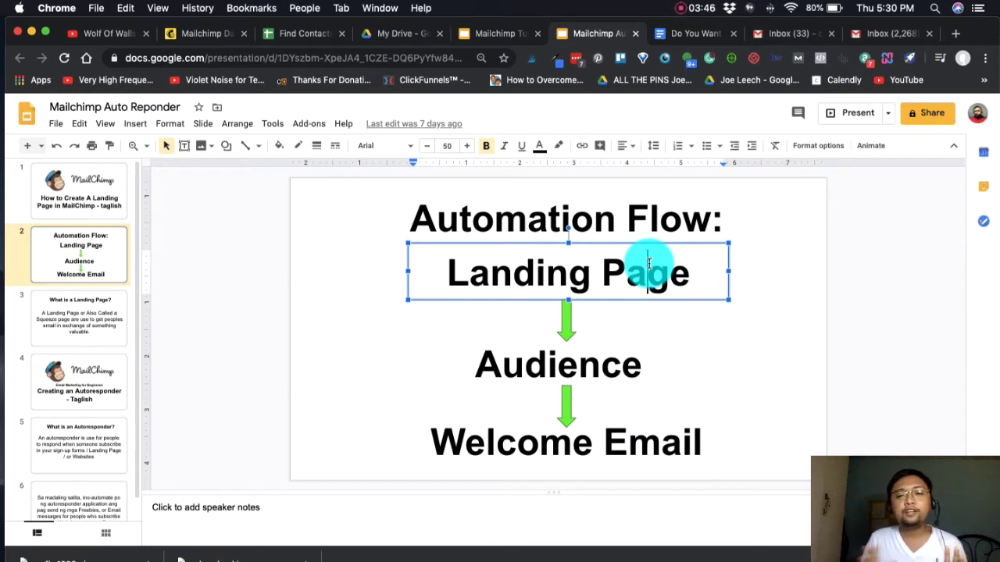
click(388, 354)
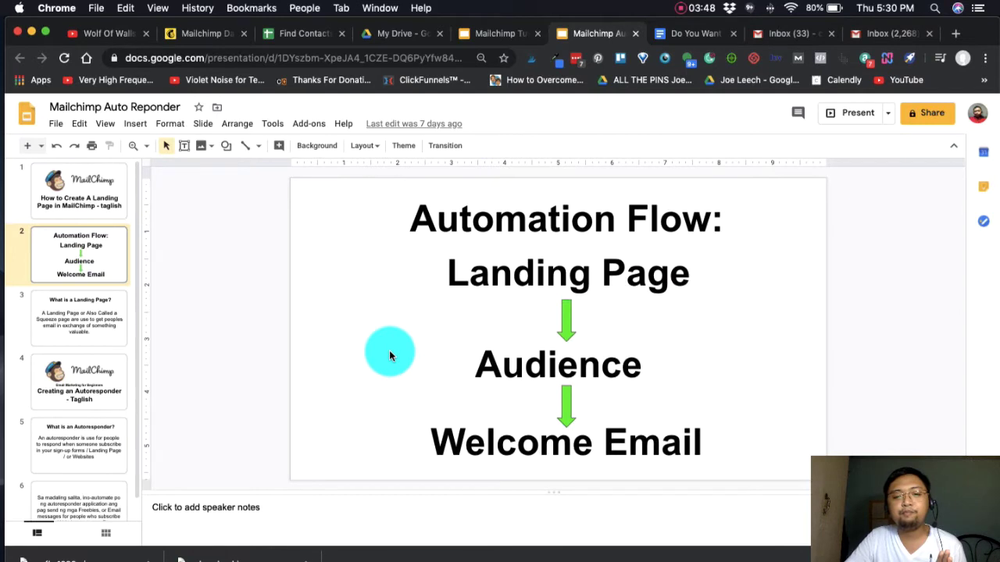
click(526, 280)
click(398, 353)
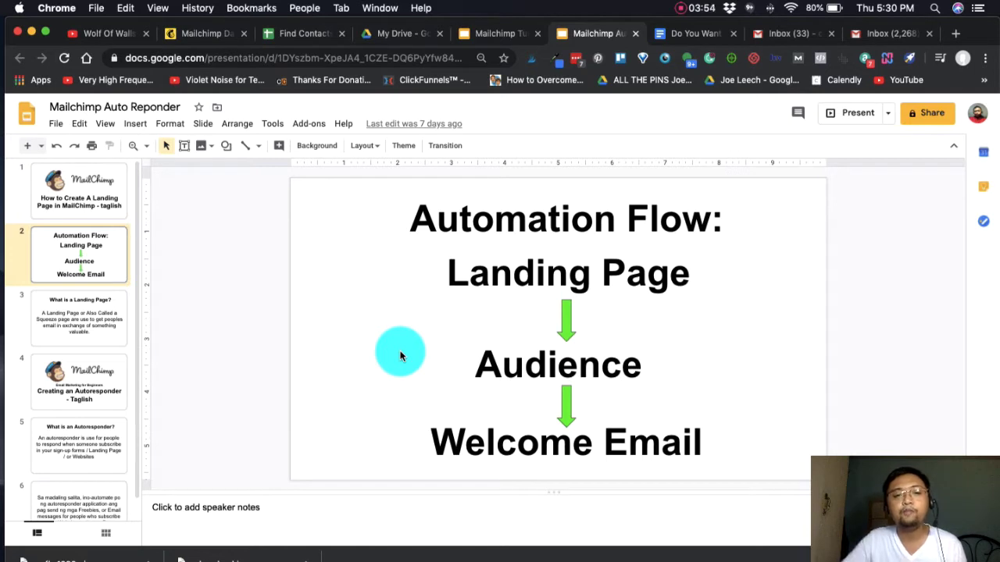
click(536, 271)
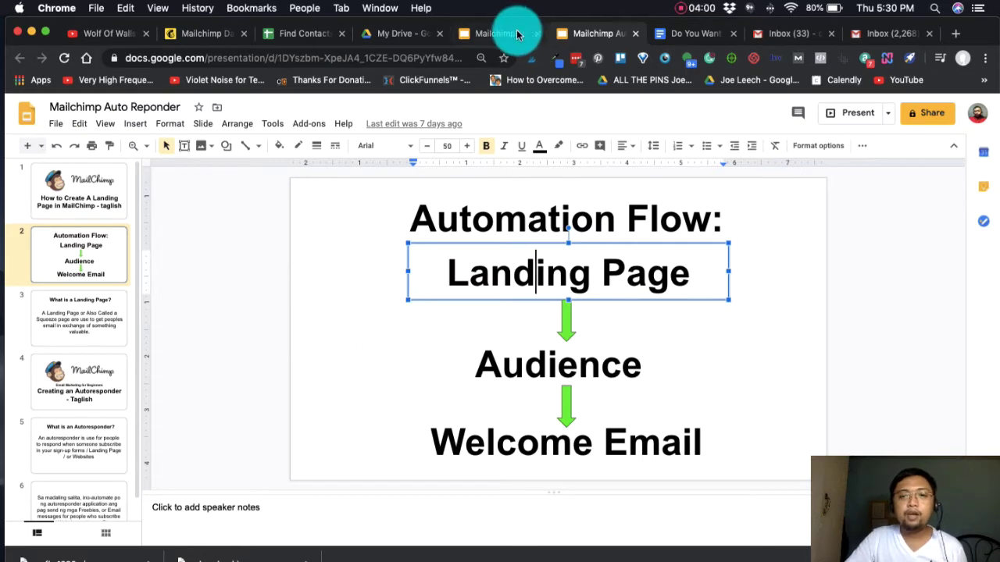
Step: Switch to the Mailchimp dashboard tab and scroll through it
drag(178, 36, 519, 31)
scroll(327, 263, down, 10)
scroll(327, 263, up, 10)
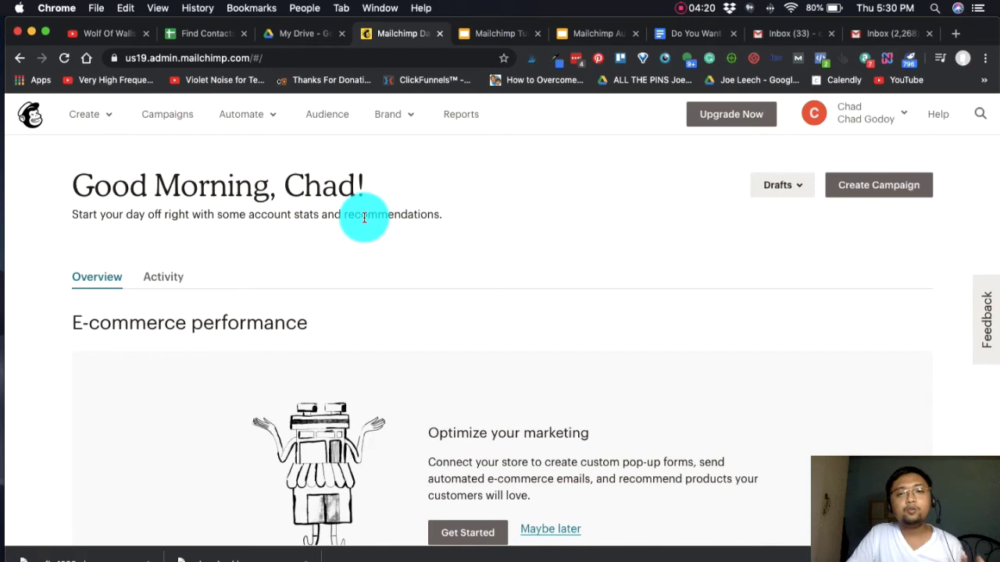
scroll(365, 219, down, 10)
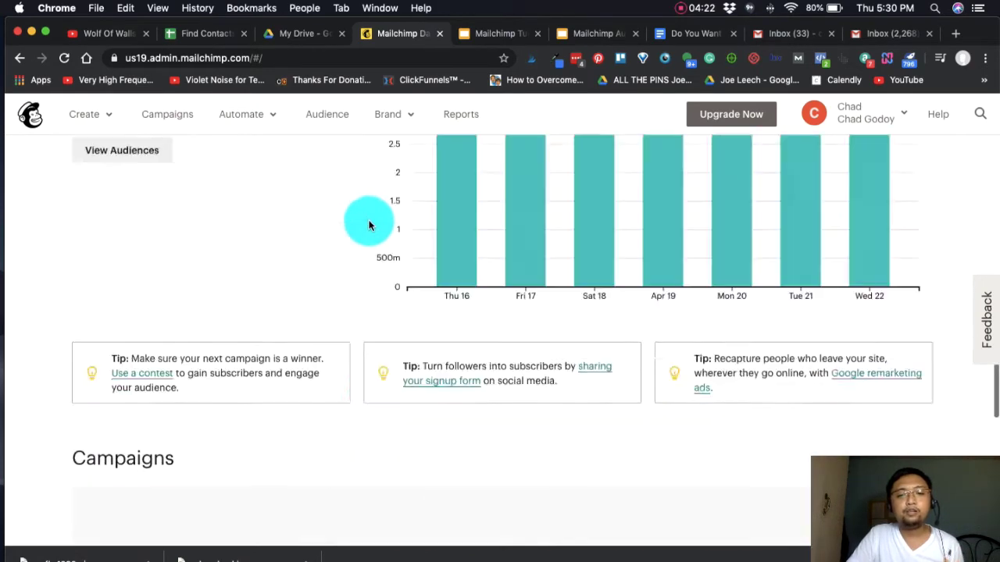
scroll(364, 218, up, 10)
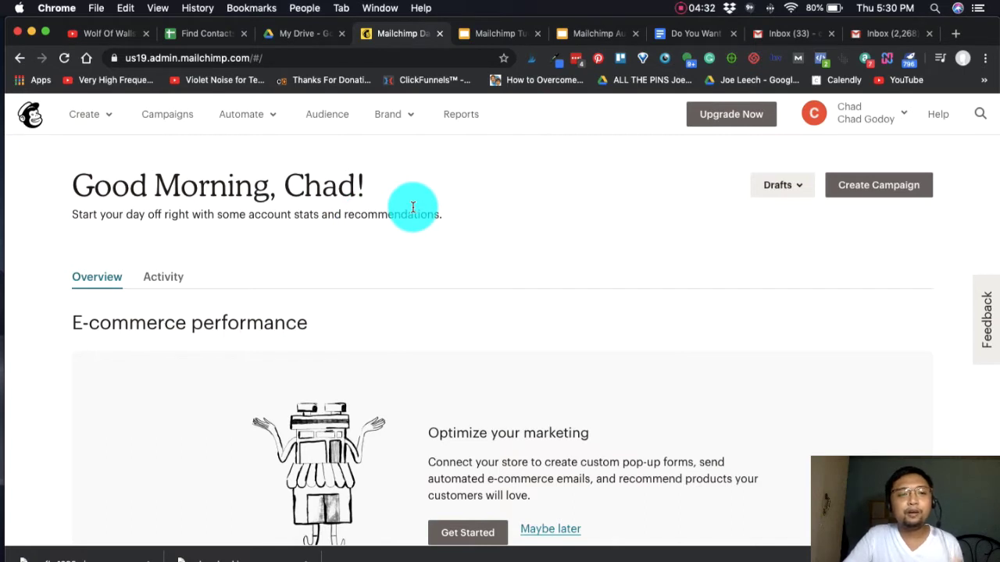
Step: Show the Create dropdown listing Email, Ads, Website and Landing Page
click(107, 122)
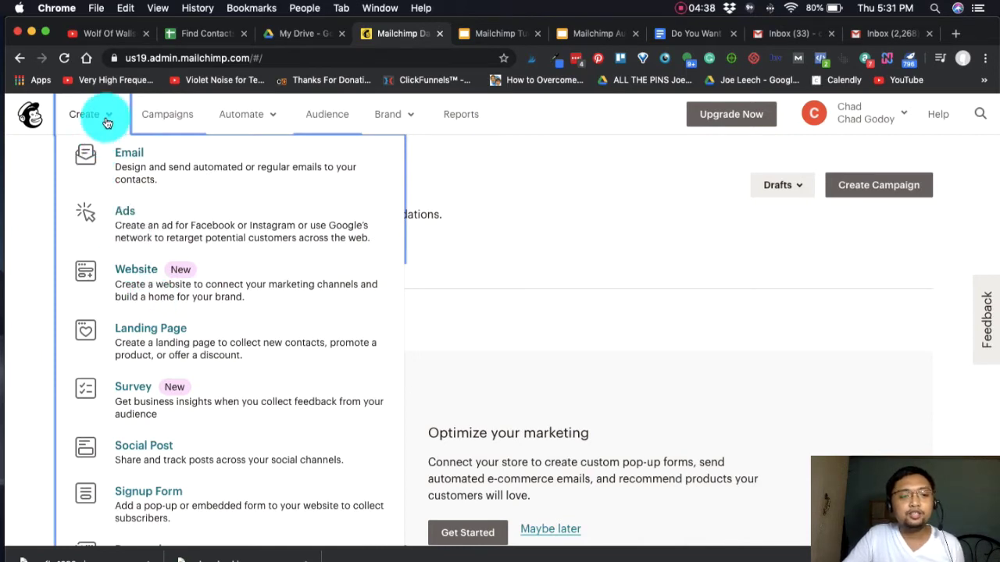
click(106, 119)
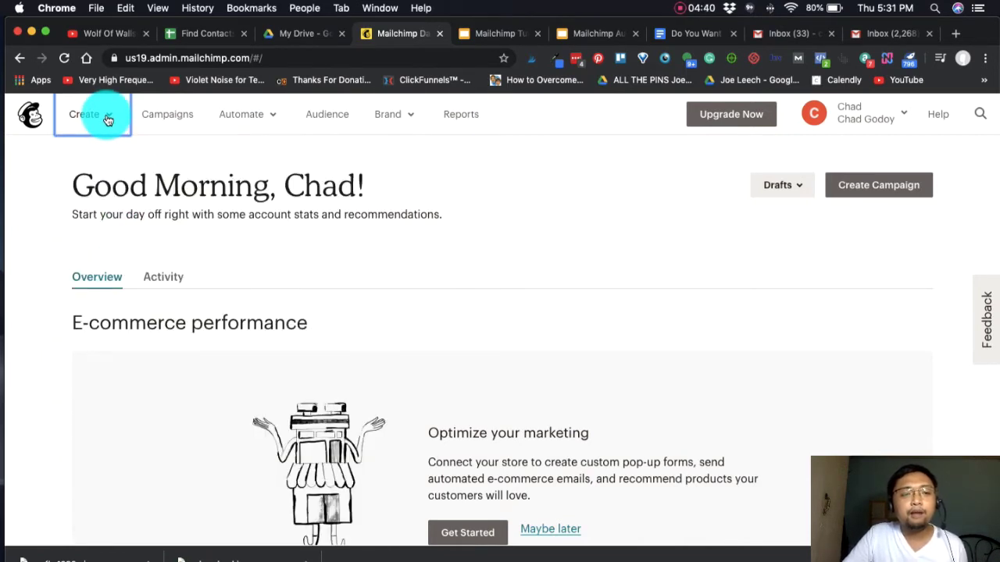
click(108, 119)
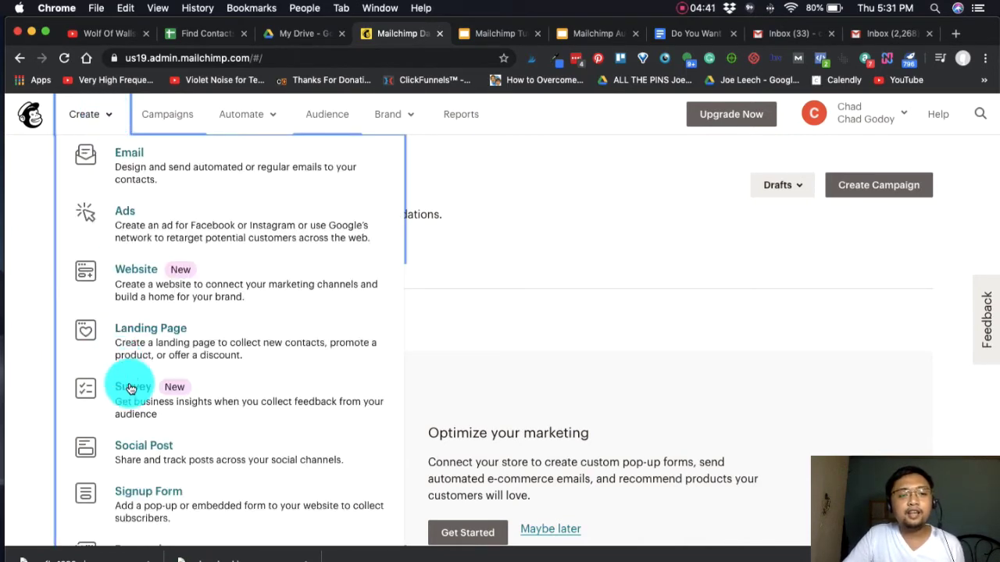
Step: Start a new landing page and replace the mistaken name with 'Work From Home Landing Page'
click(137, 336)
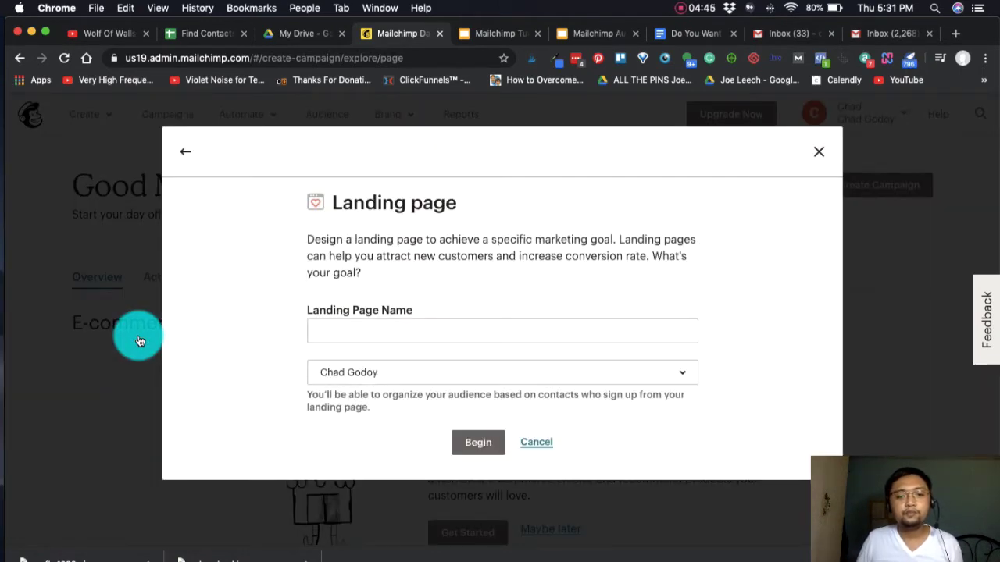
click(340, 328)
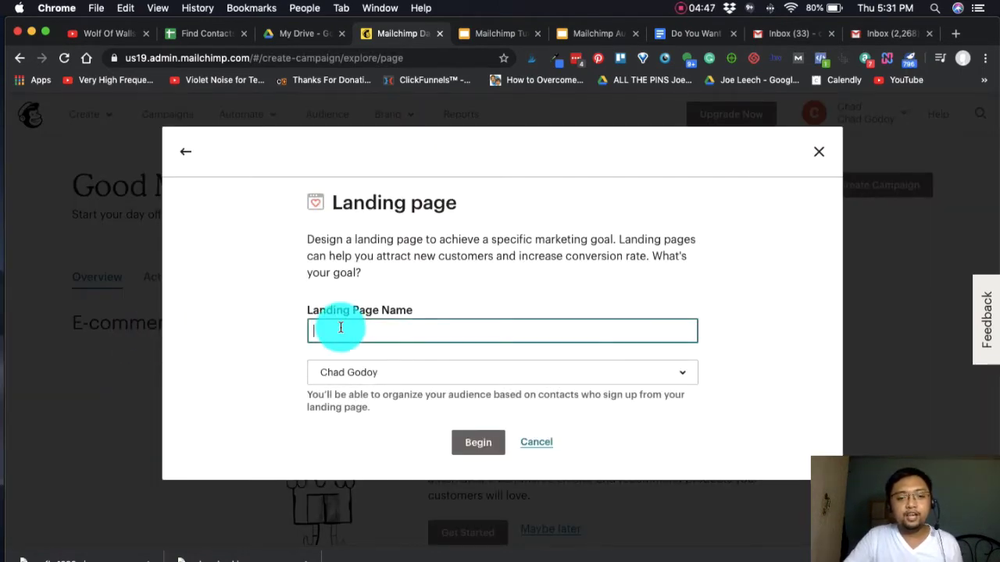
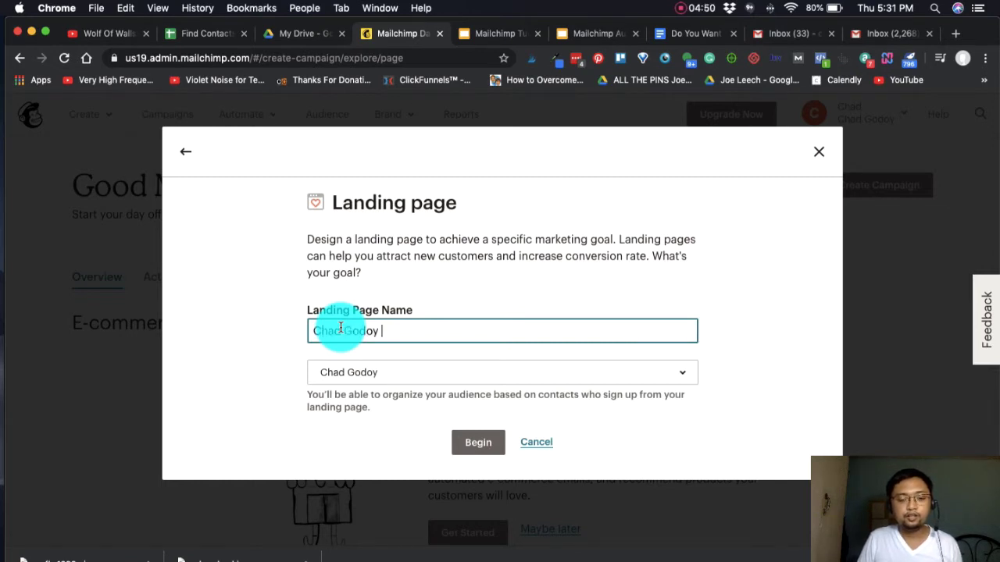
key(super+a)
key(BackSpace)
text(Work From Ho)
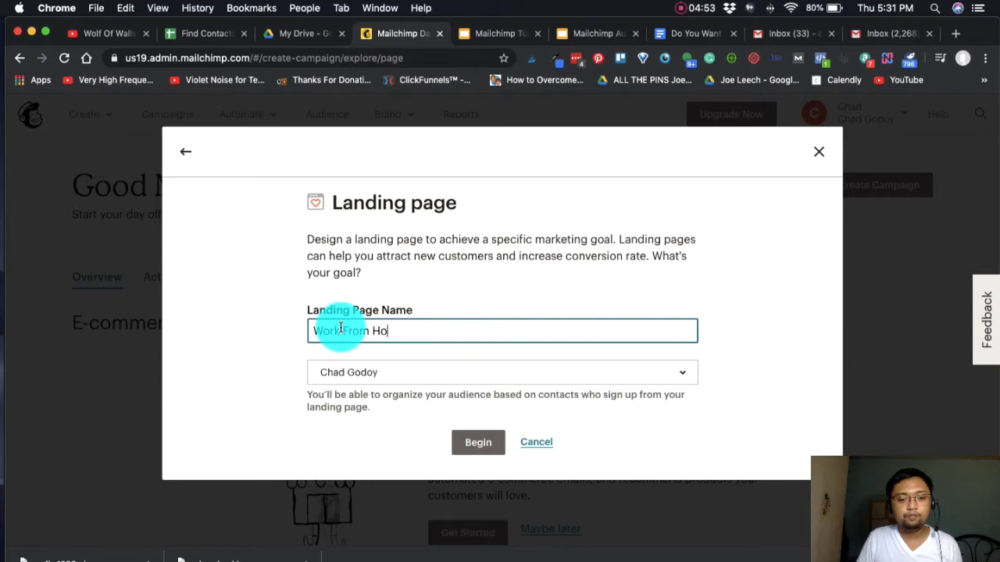
text(me Landing Page)
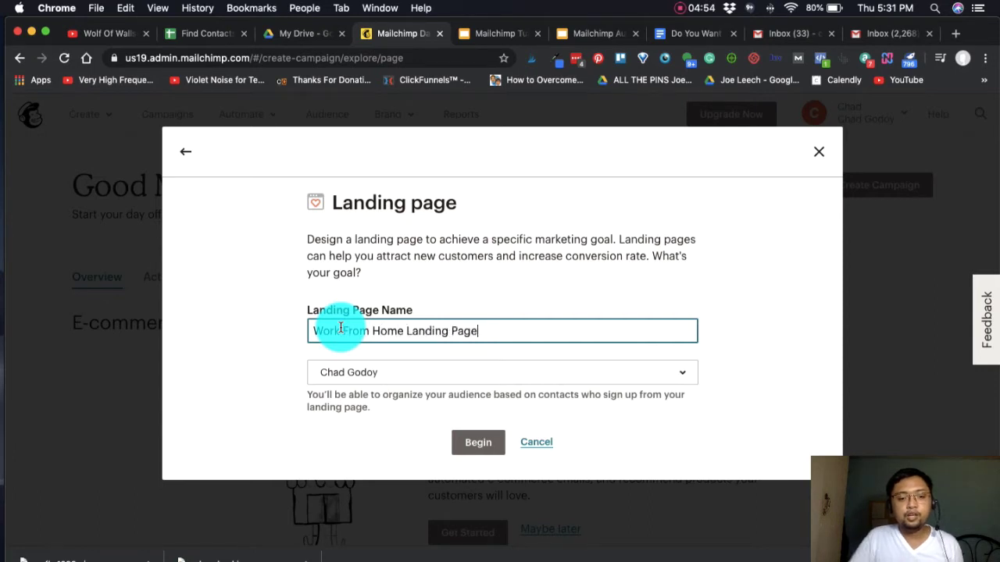
Step: Switch to the 'Do You Want to Work From Home as a Virtual Assistant?' doc and scroll through it
click(669, 39)
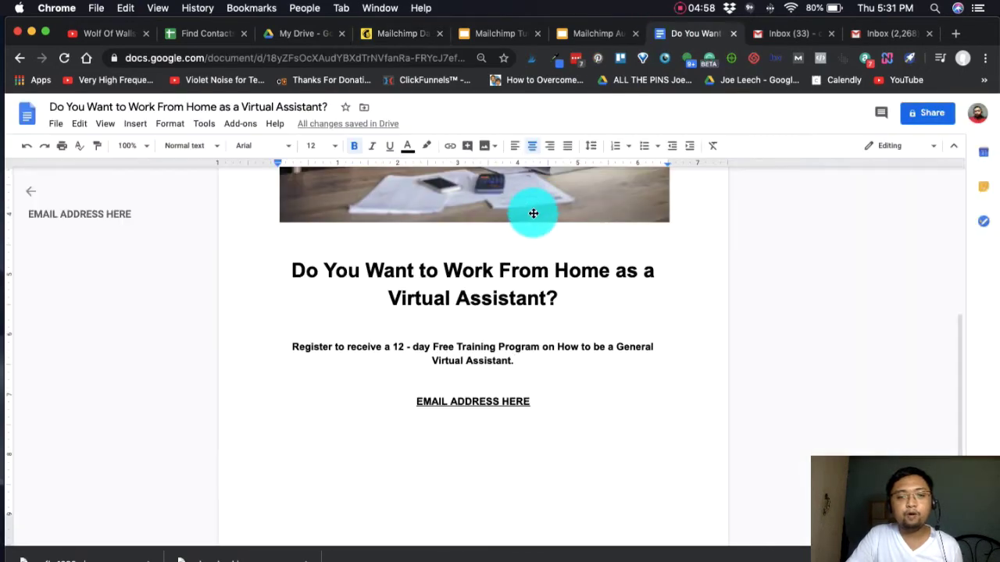
scroll(528, 211, up, 4)
scroll(532, 213, down, 2)
scroll(533, 212, down, 1)
scroll(531, 221, up, 2)
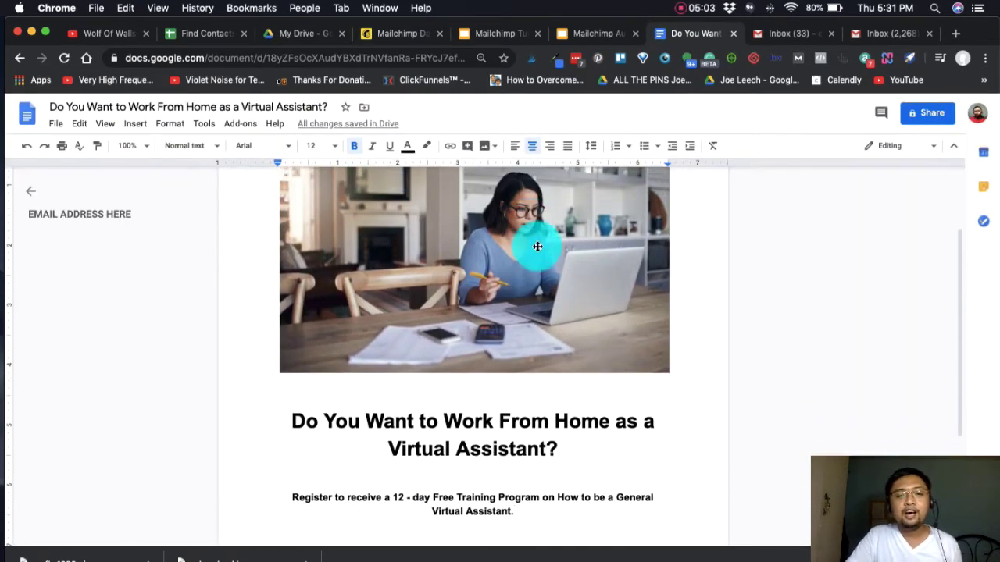
scroll(554, 266, up, 1)
scroll(578, 290, down, 2)
scroll(577, 290, up, 4)
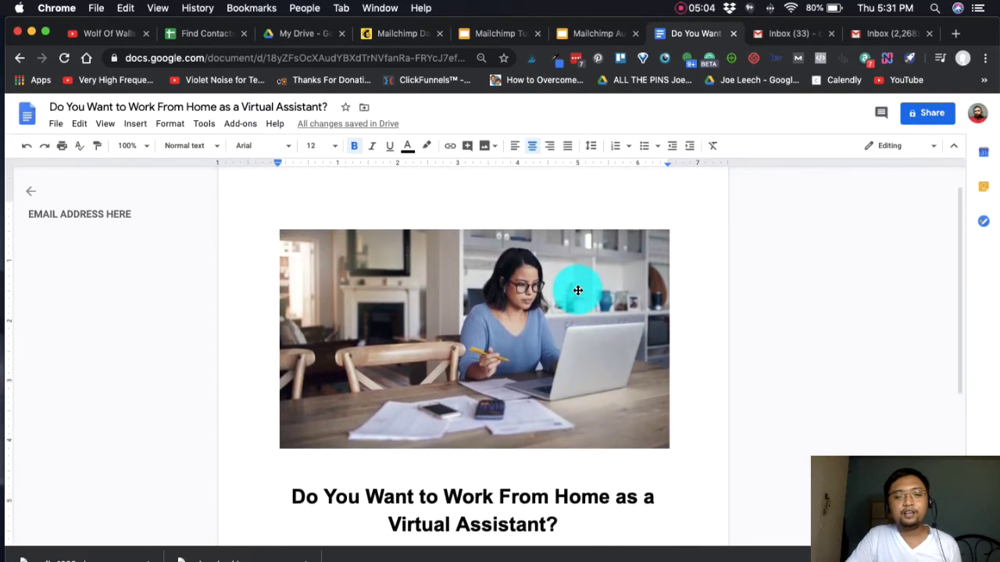
scroll(578, 290, down, 2)
scroll(579, 289, down, 4)
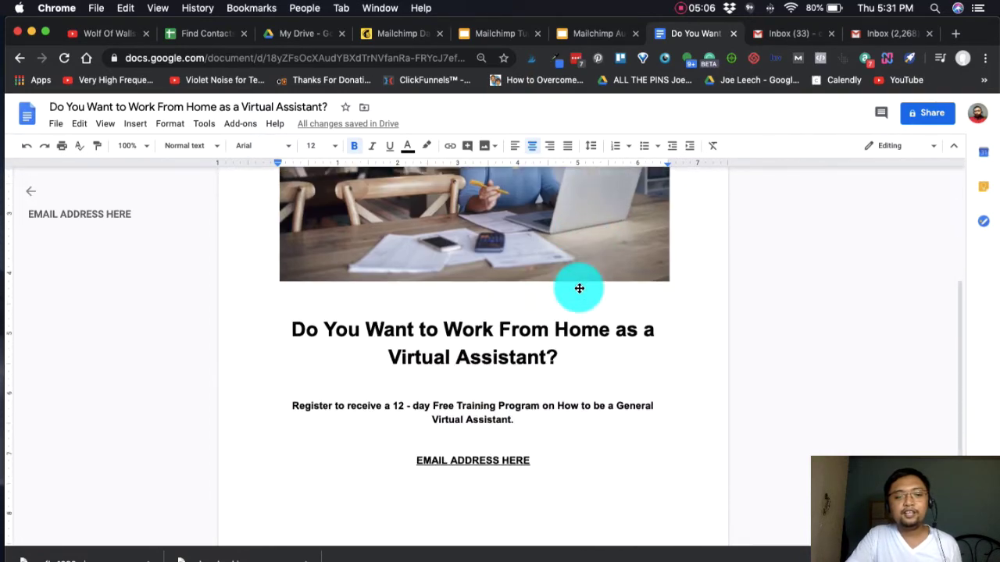
scroll(579, 289, up, 1)
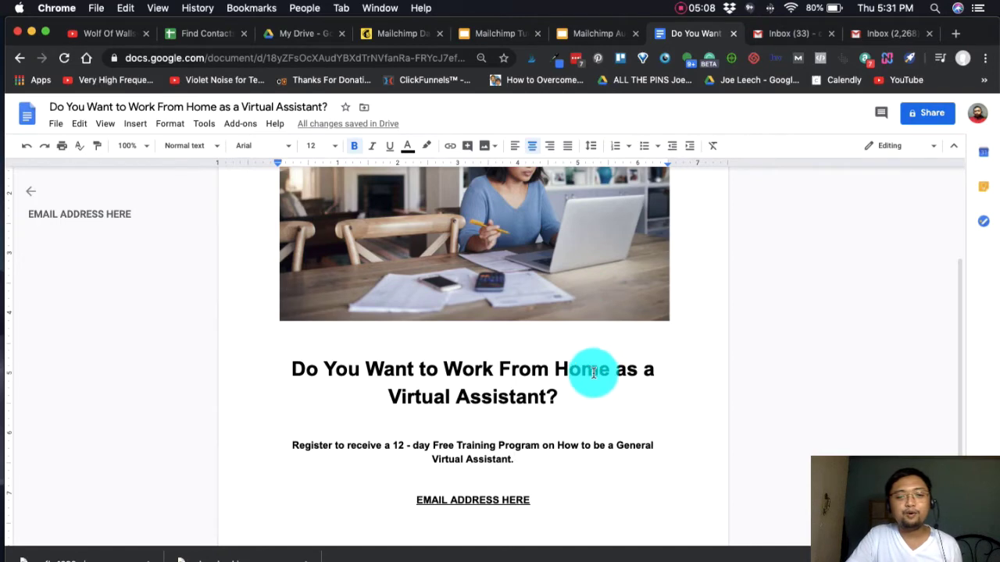
scroll(590, 370, up, 4)
scroll(592, 371, down, 5)
scroll(593, 371, down, 1)
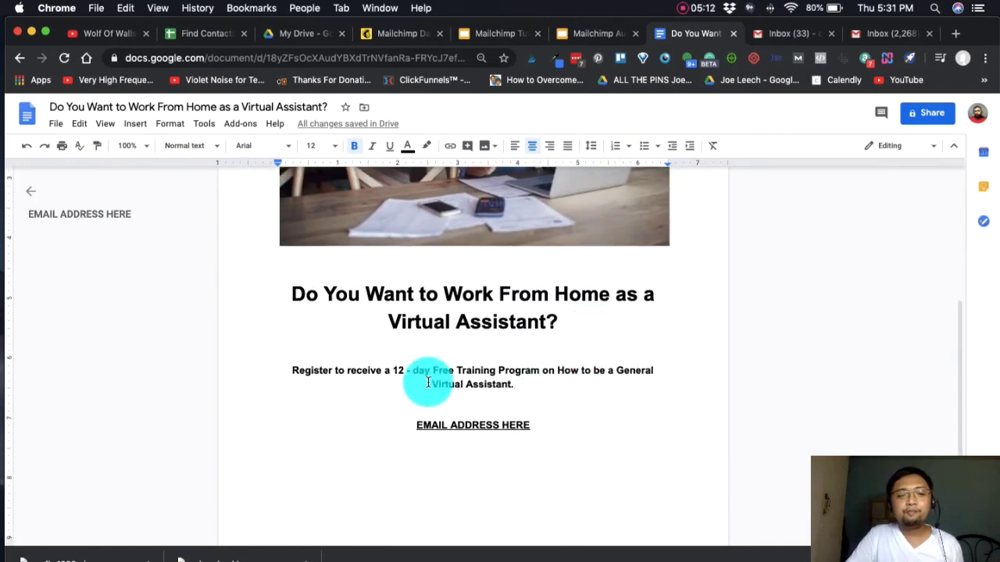
Step: Review the Register sentence and the EMAIL ADDRESS HERE line in the doc
click(288, 372)
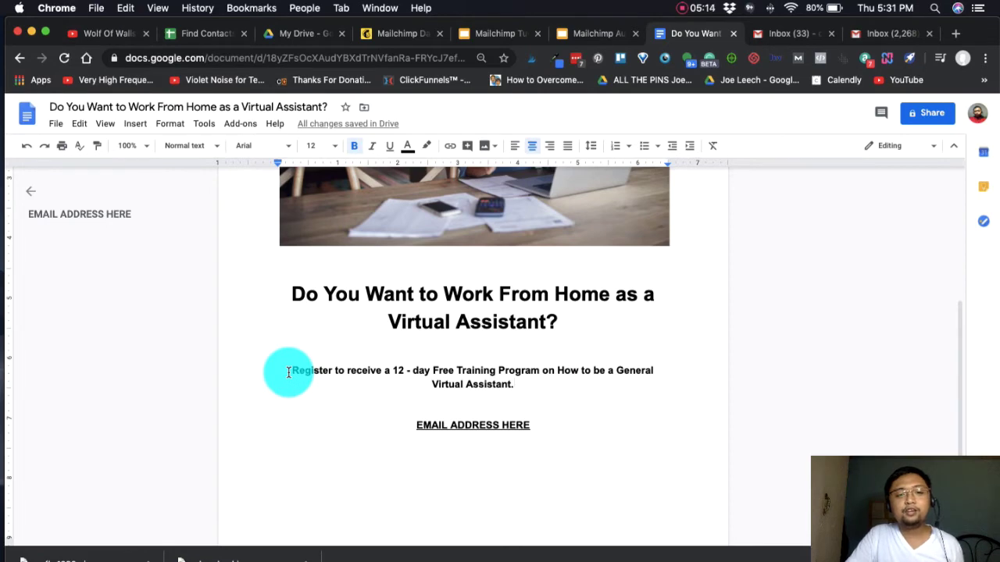
click(513, 371)
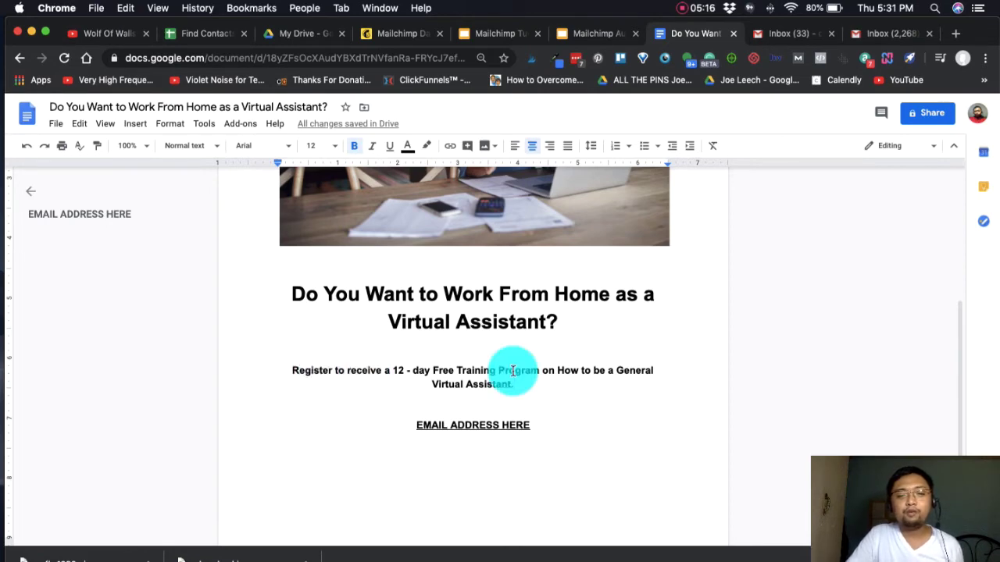
scroll(515, 371, up, 5)
scroll(518, 364, down, 5)
click(556, 447)
triple_click(424, 446)
click(412, 440)
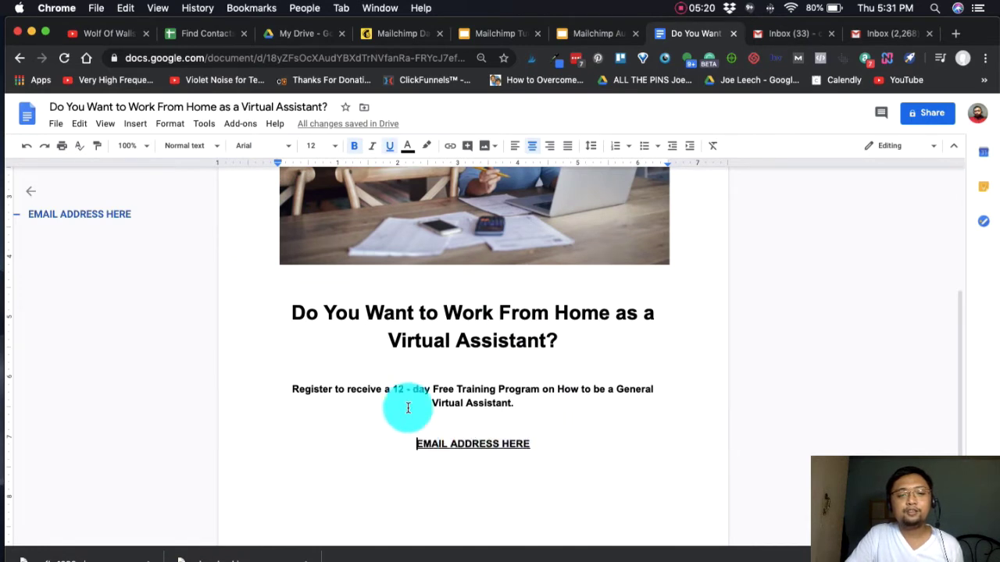
scroll(399, 364, up, 4)
scroll(398, 360, down, 3)
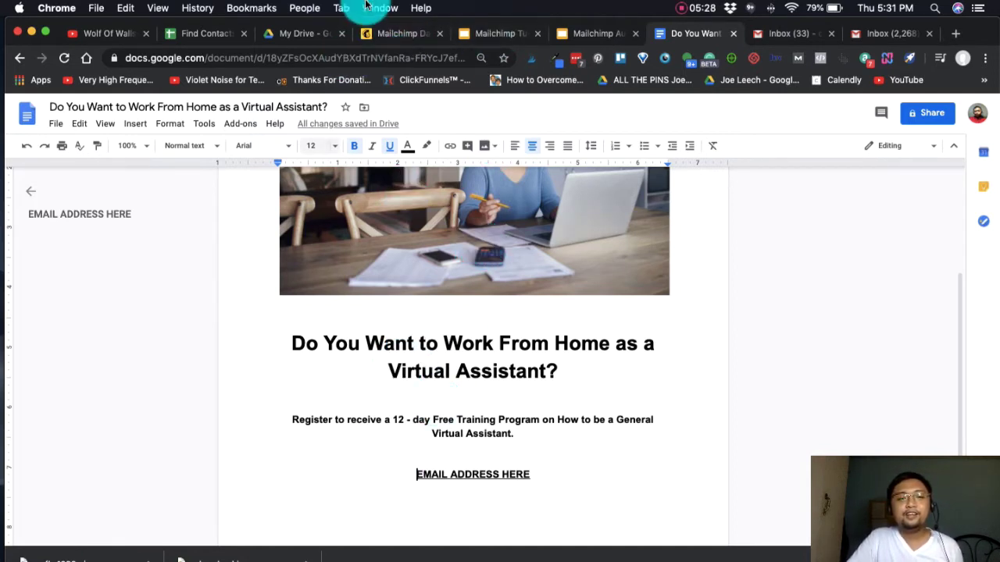
Step: Choose the signup audience for Work From Home Landing Page and begin, reaching the template gallery
click(394, 33)
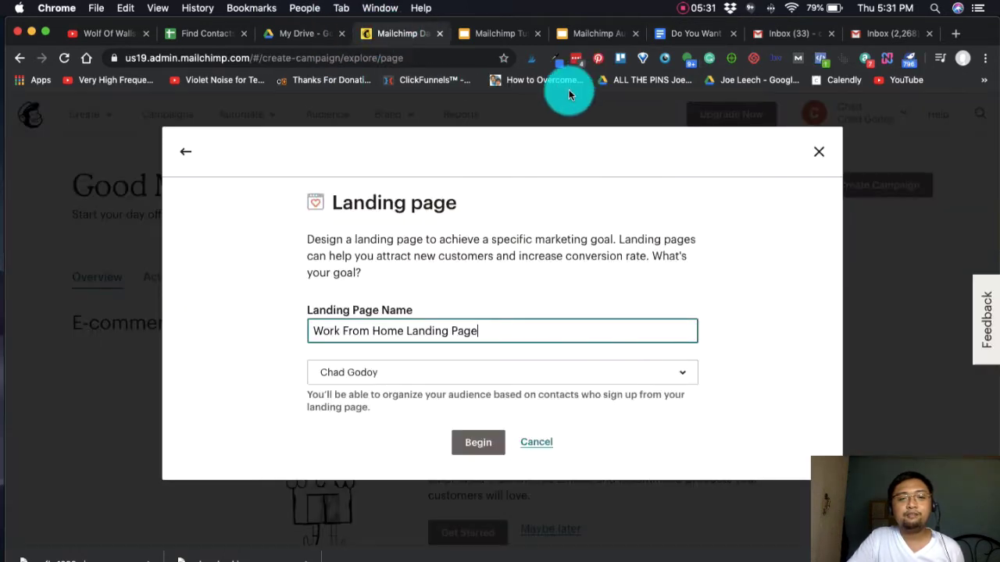
click(502, 381)
click(383, 440)
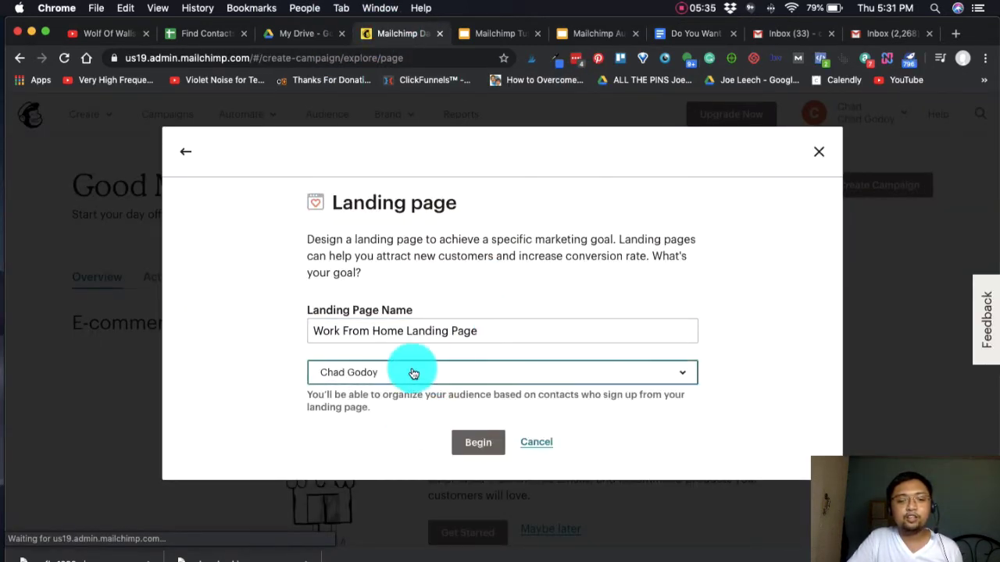
click(496, 452)
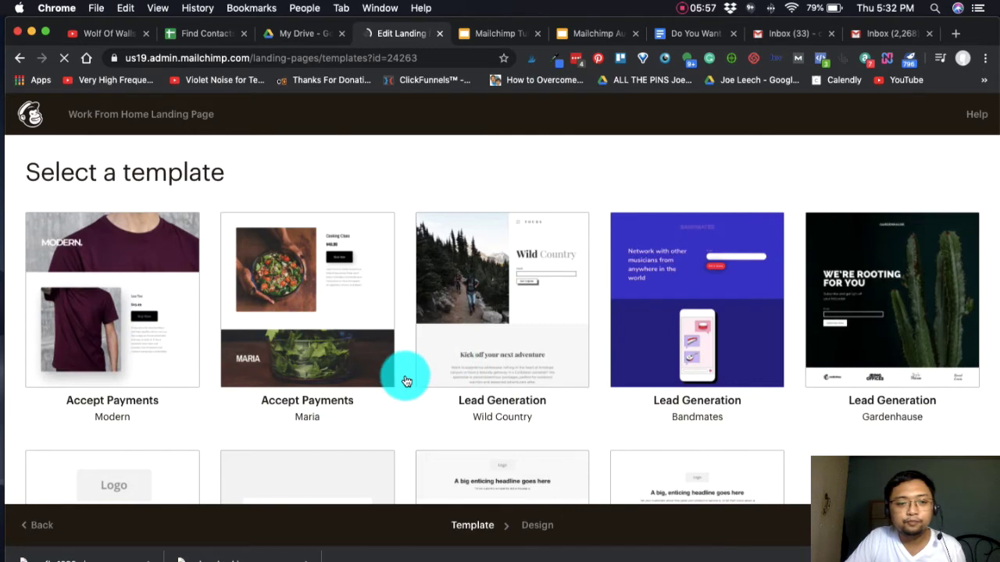
Step: Browse the template gallery and pick the Grow Your List template
scroll(424, 393, down, 2)
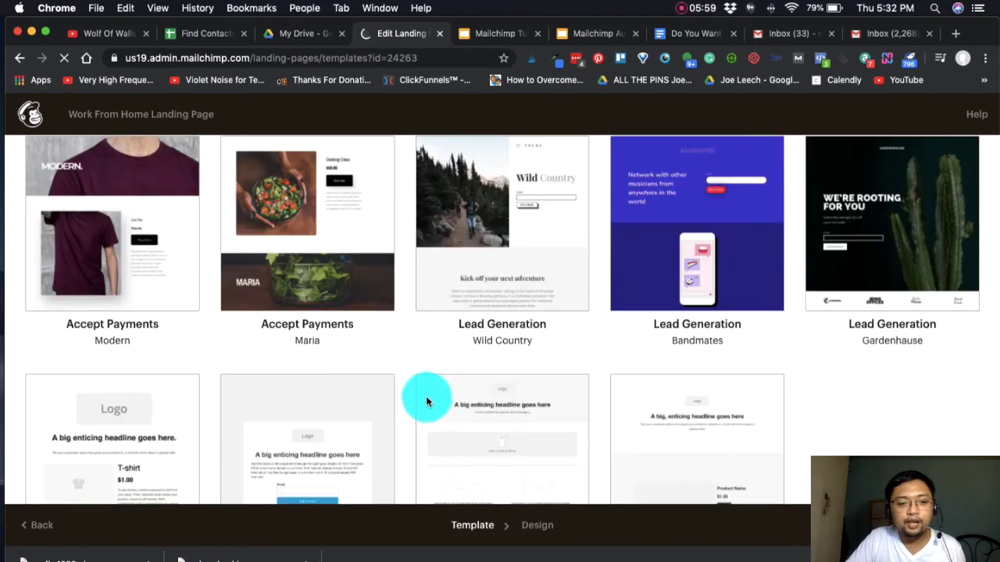
scroll(420, 402, up, 3)
scroll(420, 403, down, 5)
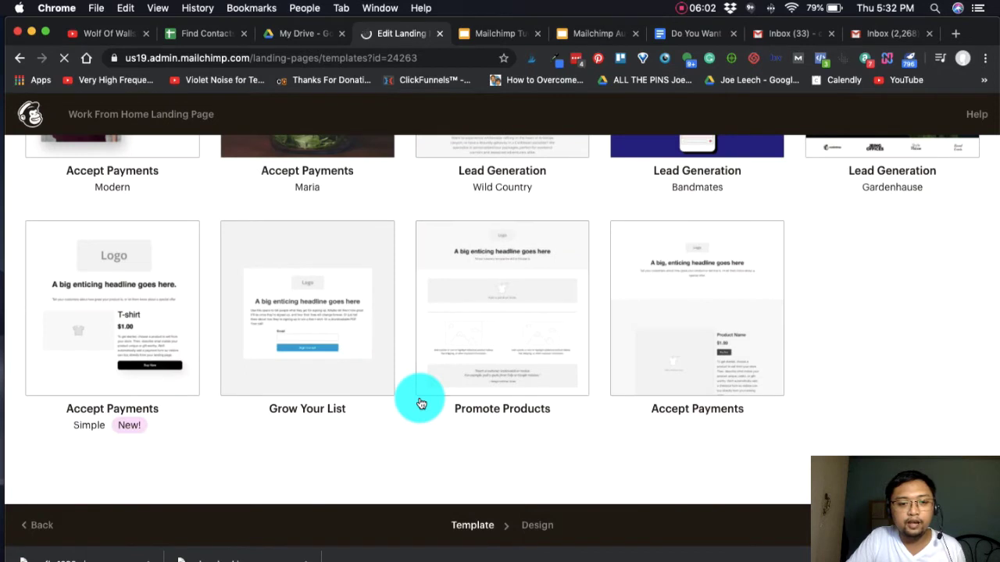
scroll(420, 403, up, 4)
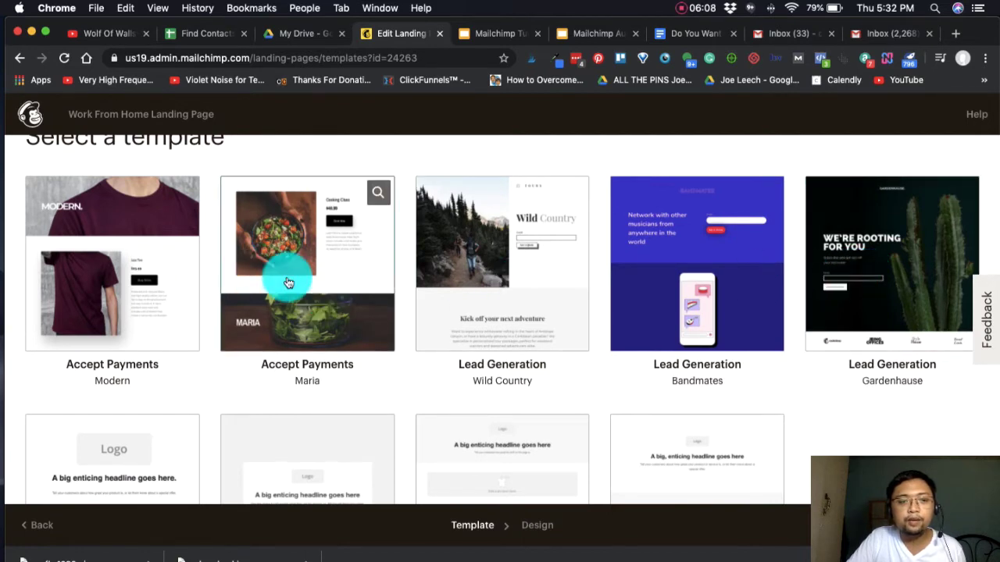
scroll(285, 277, down, 1)
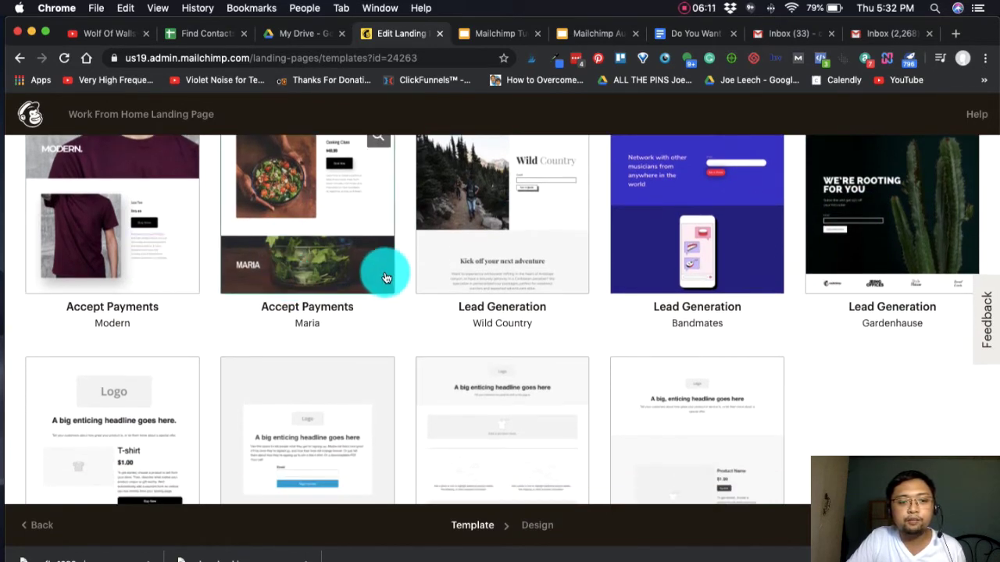
scroll(383, 275, down, 2)
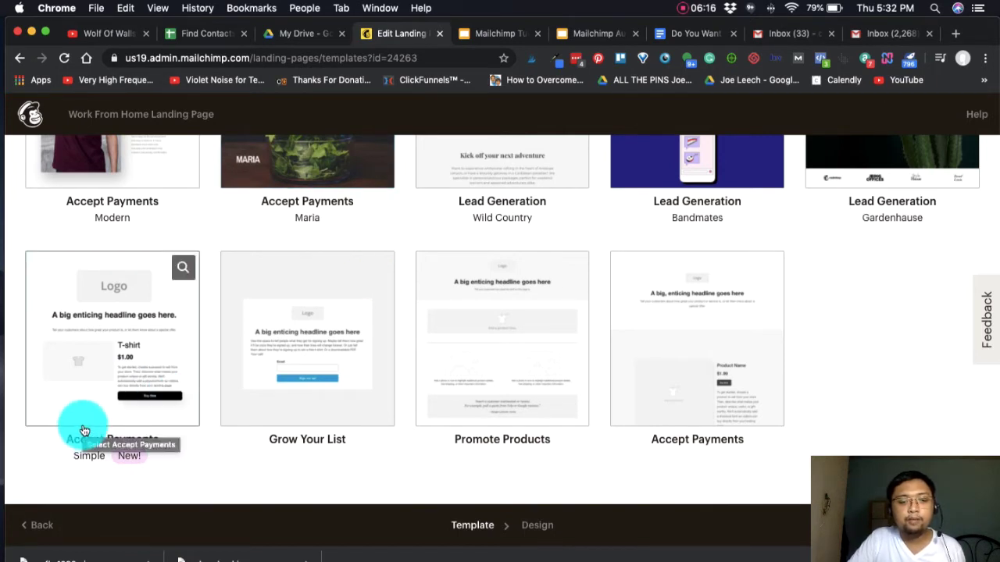
scroll(480, 364, up, 1)
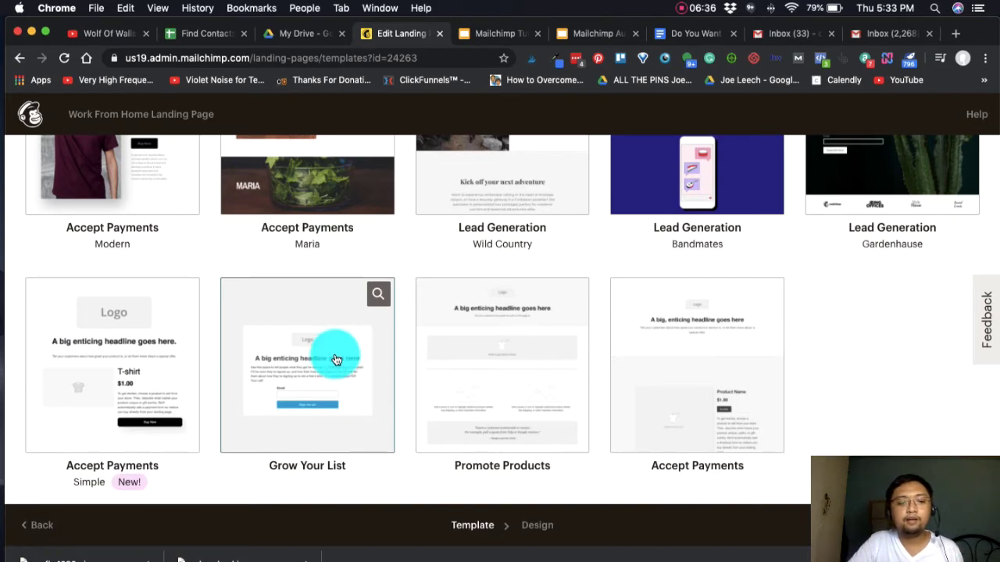
click(335, 359)
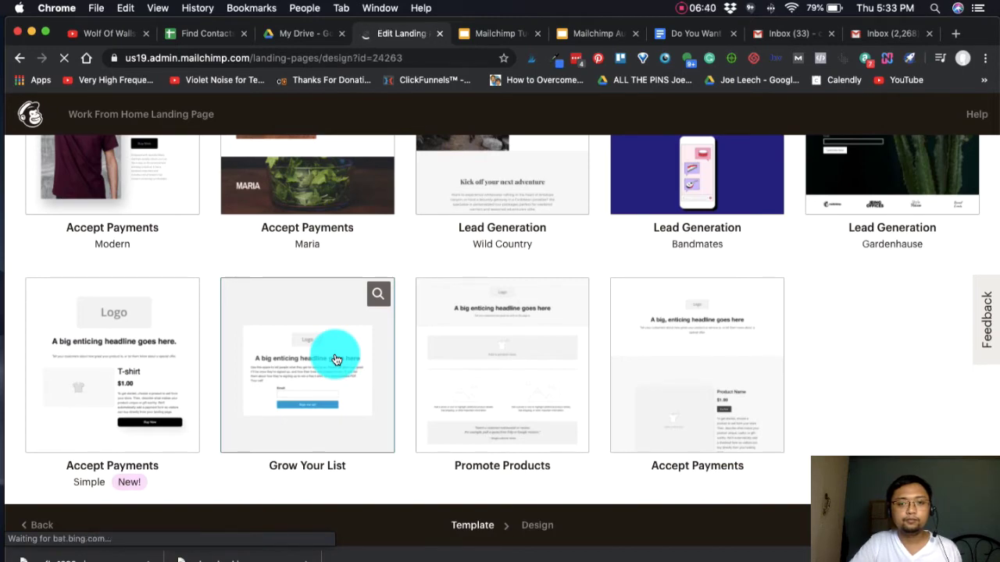
Step: Open Grow Your List in the design editor and review its logo, headline, body text and signup form
click(335, 359)
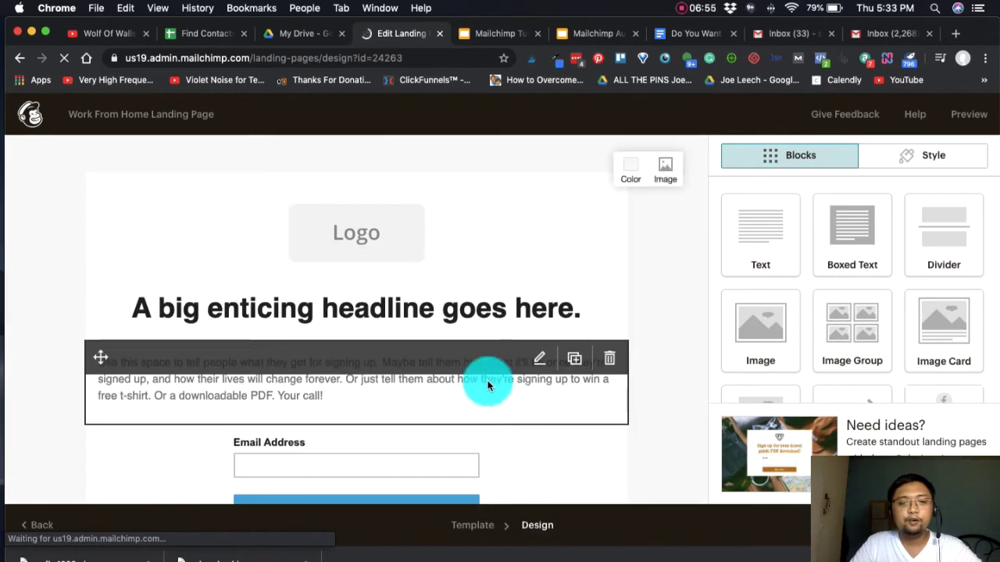
scroll(545, 334, down, 2)
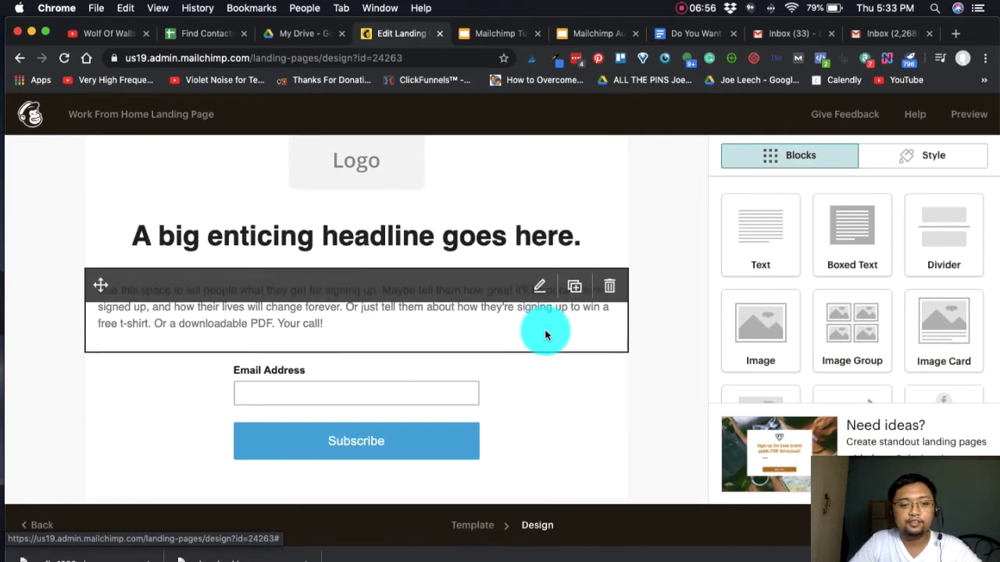
scroll(545, 334, up, 2)
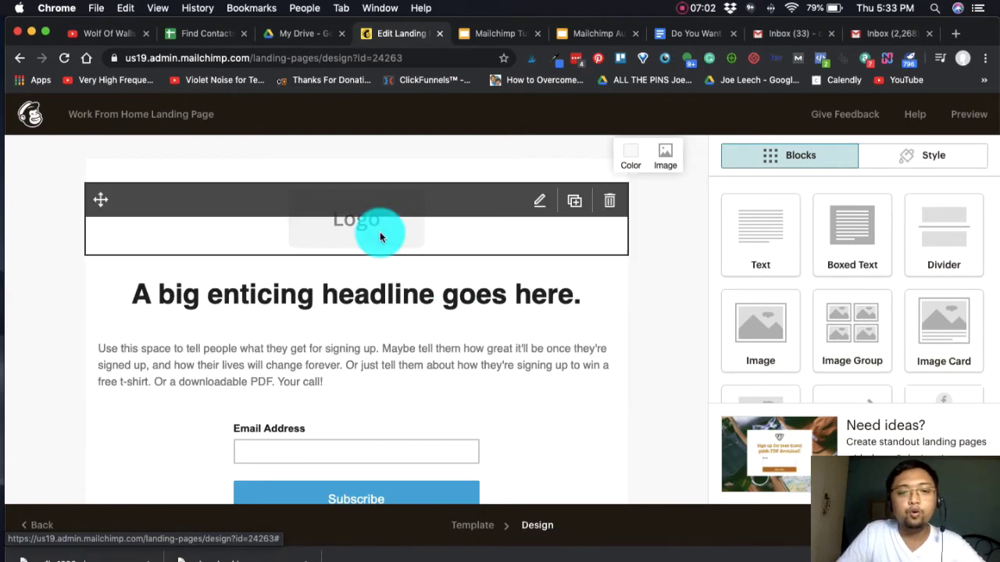
scroll(383, 220, down, 5)
scroll(382, 219, up, 4)
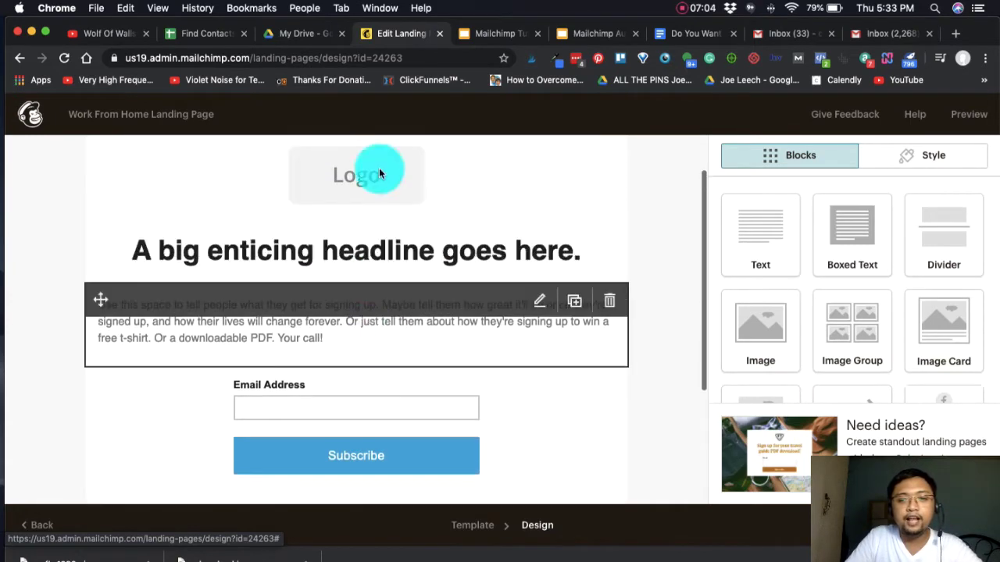
scroll(397, 213, up, 2)
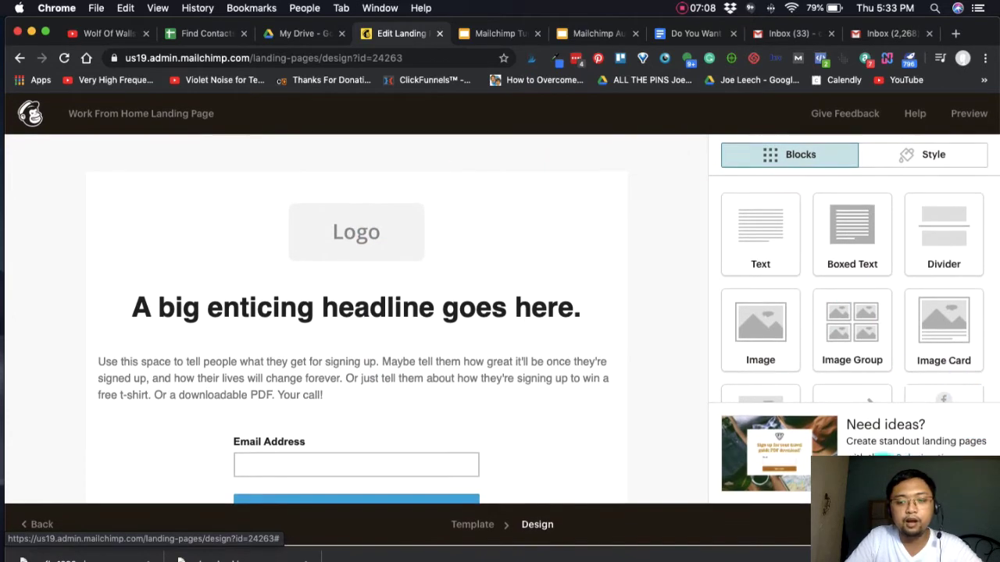
right_click(920, 442)
key(Escape)
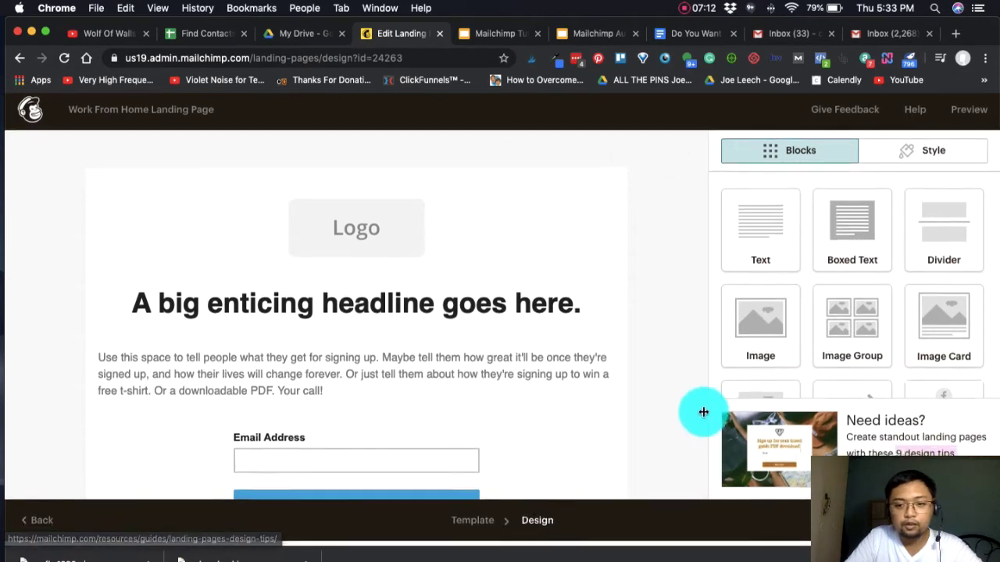
scroll(760, 346, down, 4)
scroll(762, 343, up, 4)
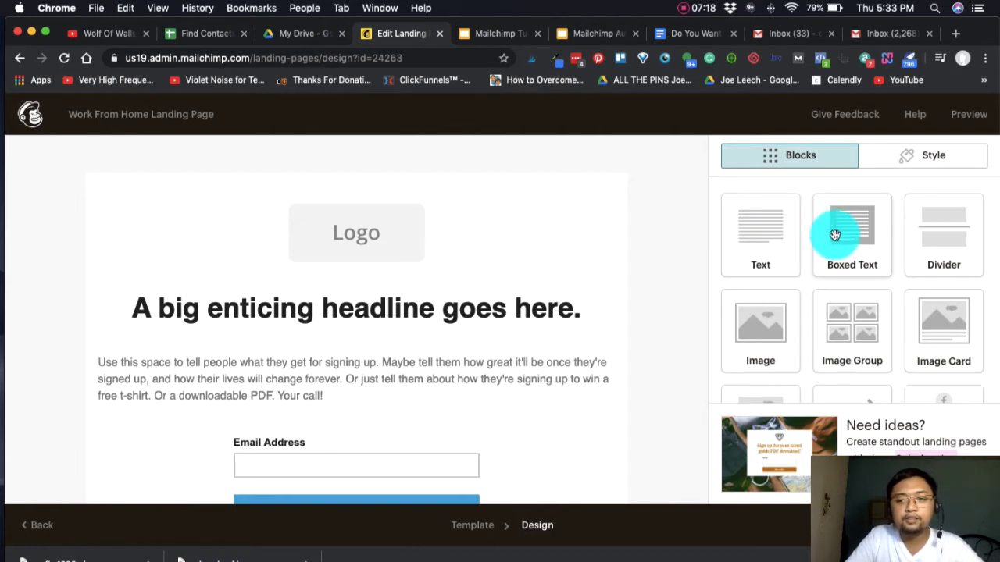
Step: Add then delete a Text block below the headline, and select the Google Doc's title beside the editor
mouse_move(925, 237)
mouse_down()
mouse_move(370, 373)
mouse_move(570, 364)
mouse_move(928, 235)
mouse_up()
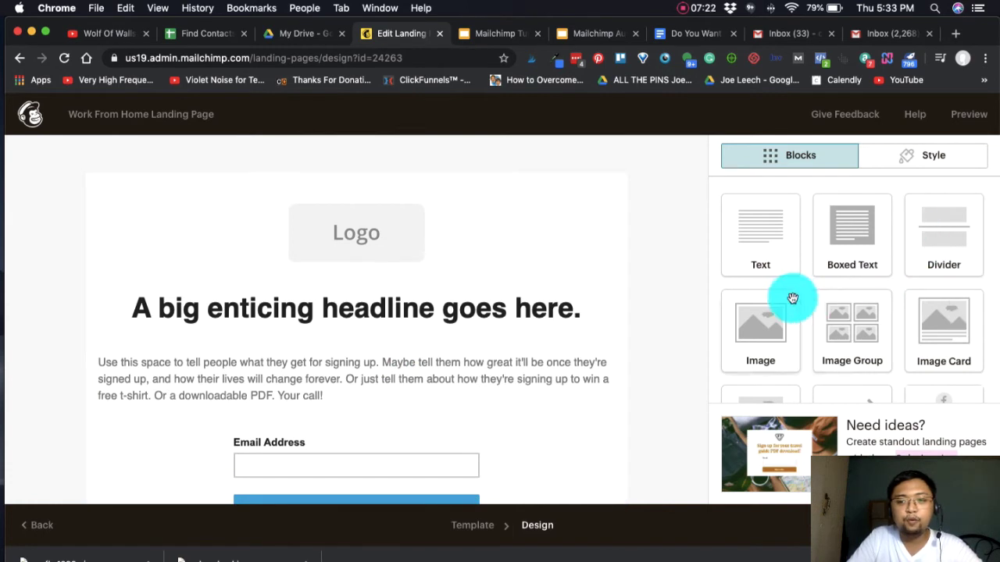
scroll(792, 297, down, 5)
scroll(791, 297, up, 5)
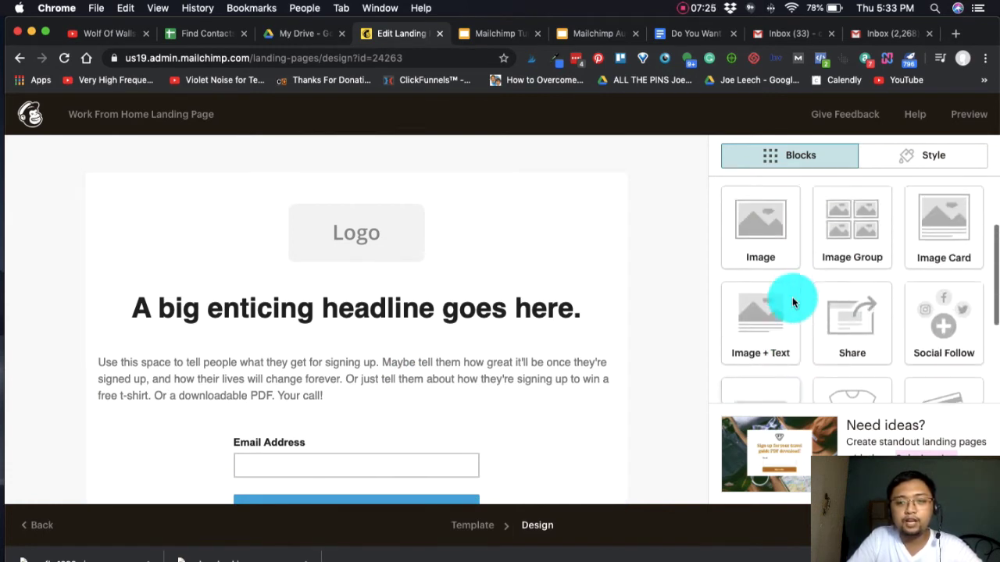
drag(769, 260, 429, 383)
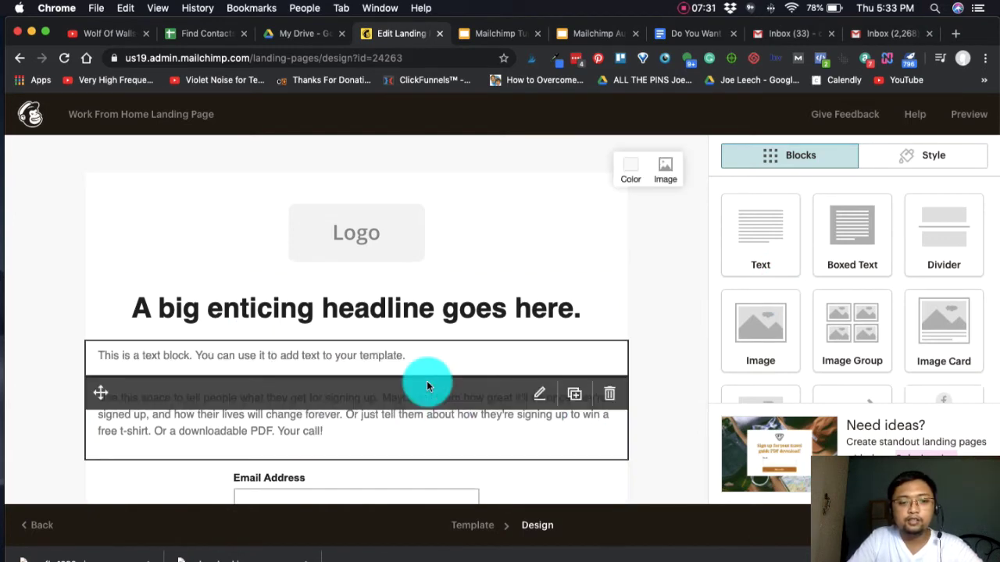
click(183, 343)
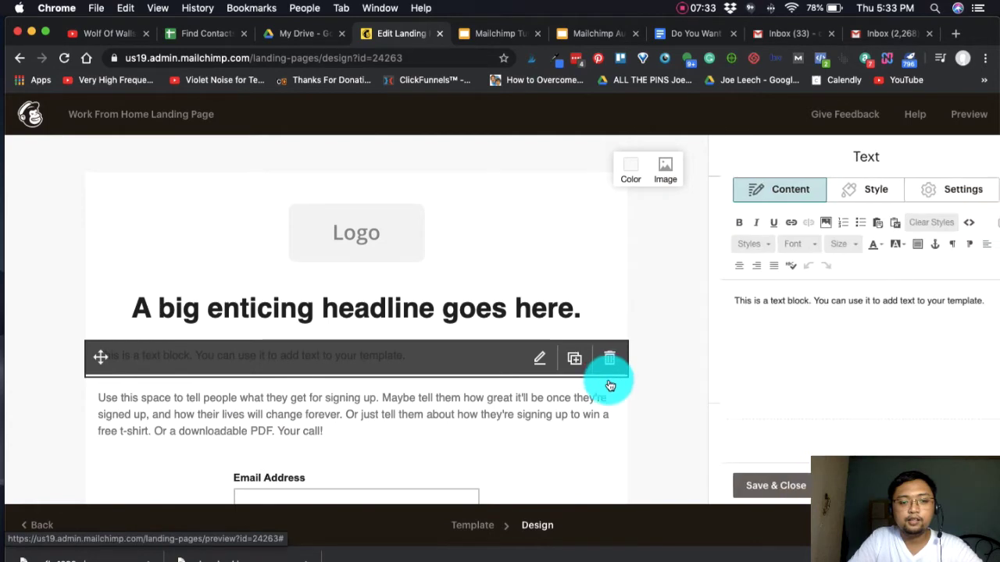
click(607, 357)
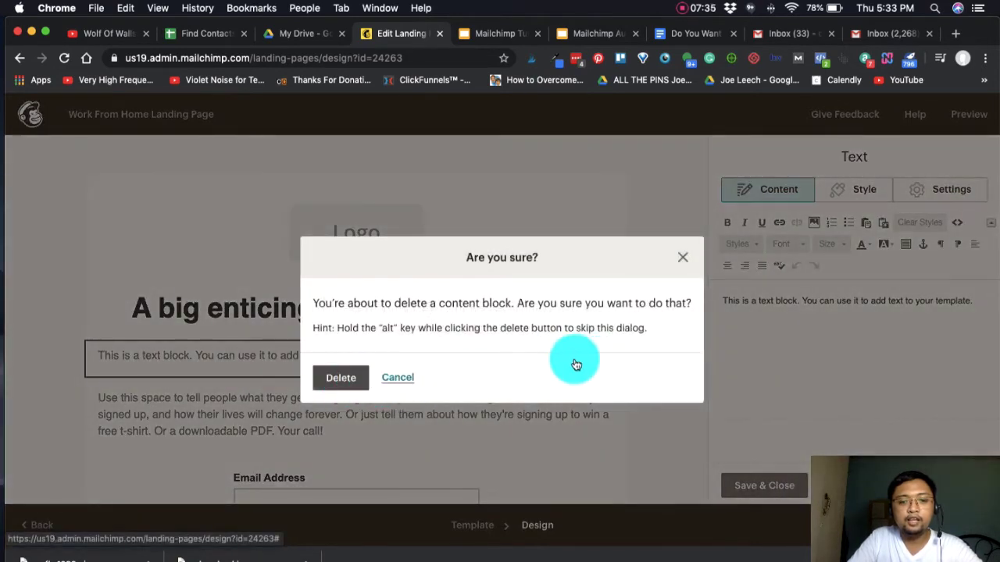
key(Return)
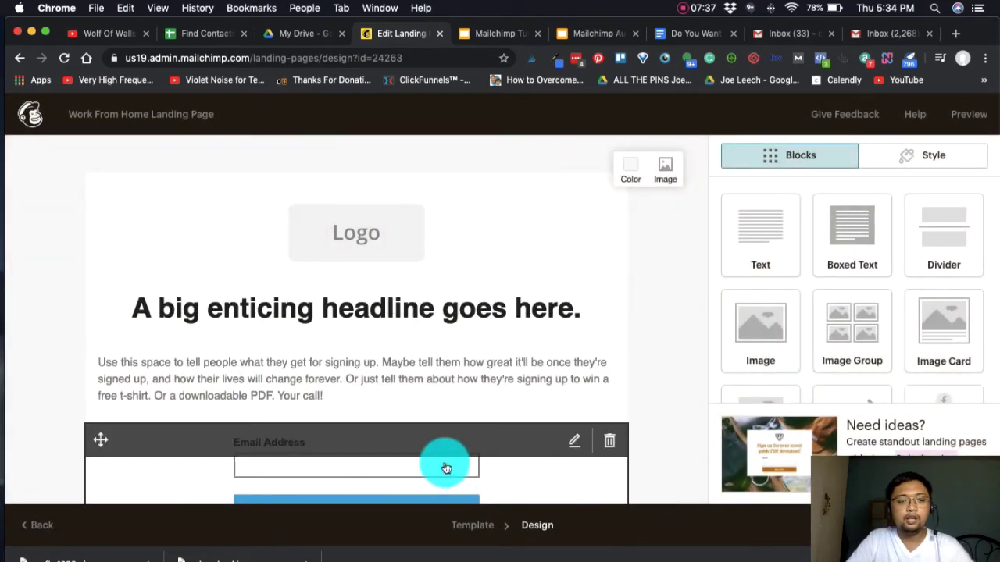
drag(669, 34, 502, 35)
drag(292, 344, 571, 364)
key(super+c)
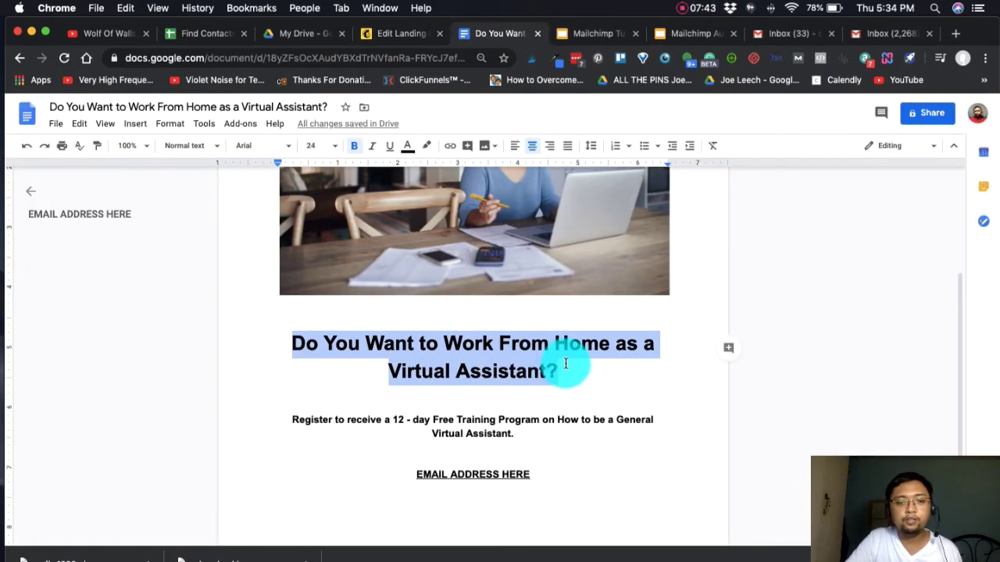
Step: Paste 'Do You Want to Work From Home as a Virtual Assistant?' over the placeholder landing page headline
click(395, 33)
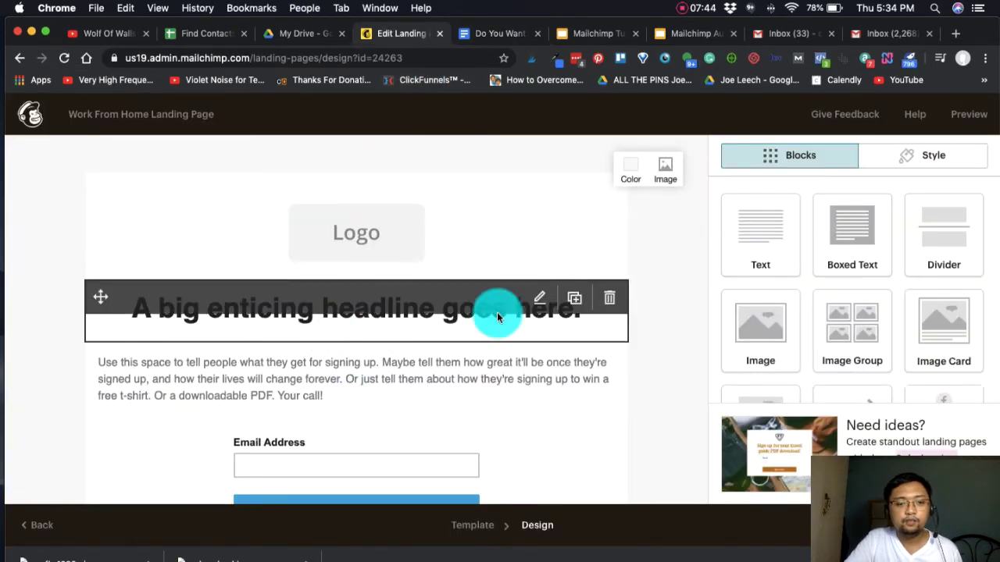
click(535, 304)
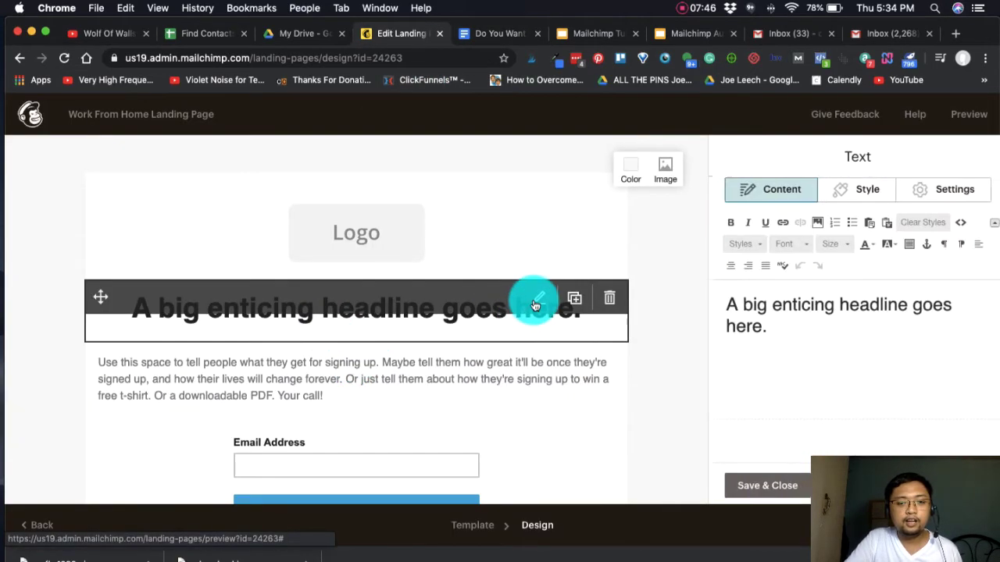
triple_click(788, 332)
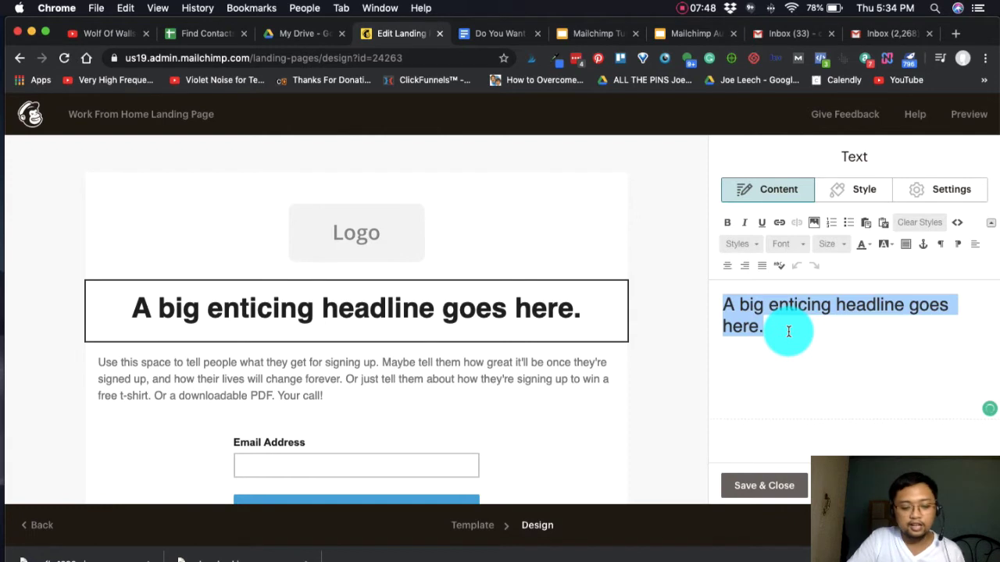
key(super+v)
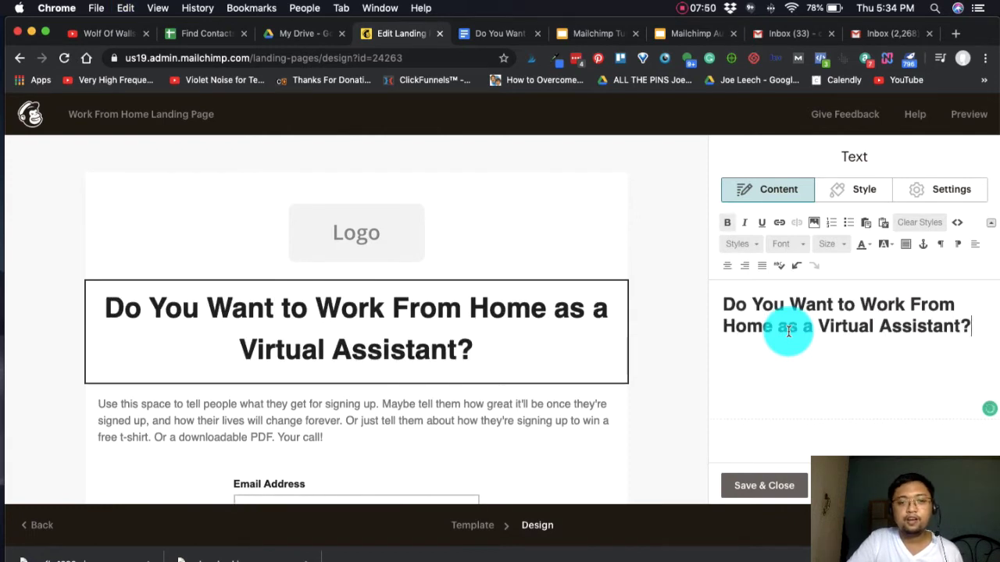
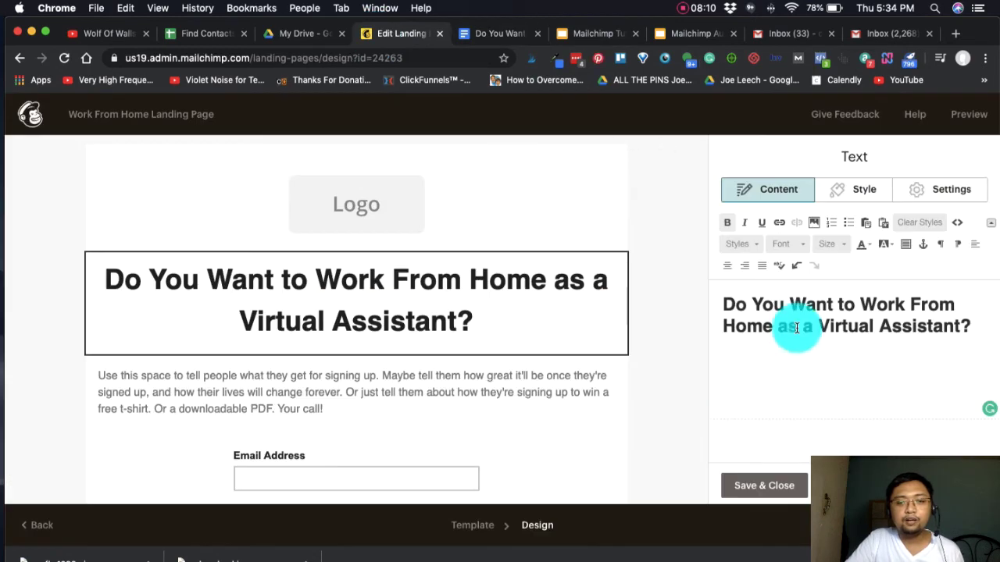
Step: Replace the body paragraph with the pasted 12-day General Virtual Assistant free training offer
click(543, 372)
click(750, 319)
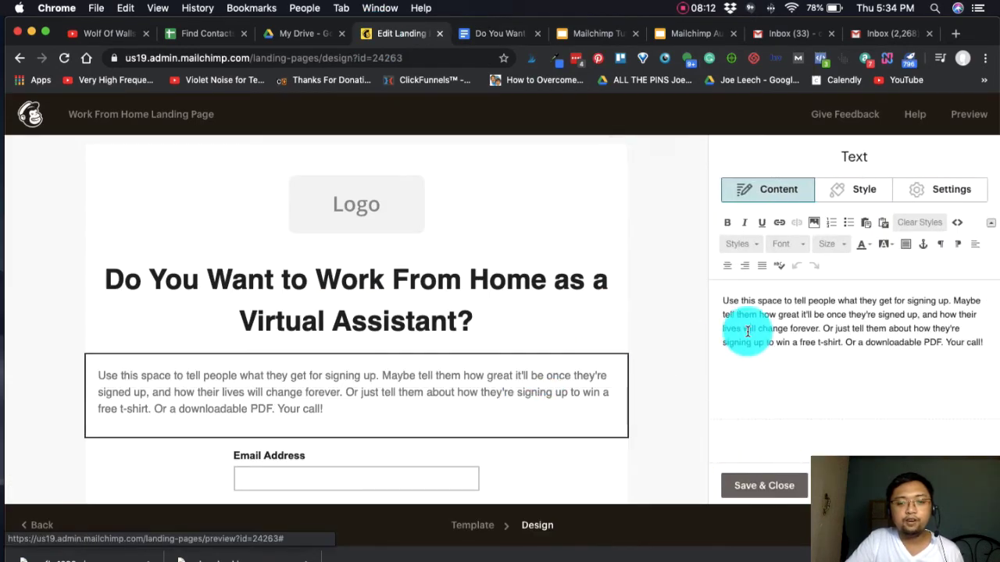
key(super+a)
text(Register to receive a 12 - day Free Training Program on How to be a General Virtual Assistant.)
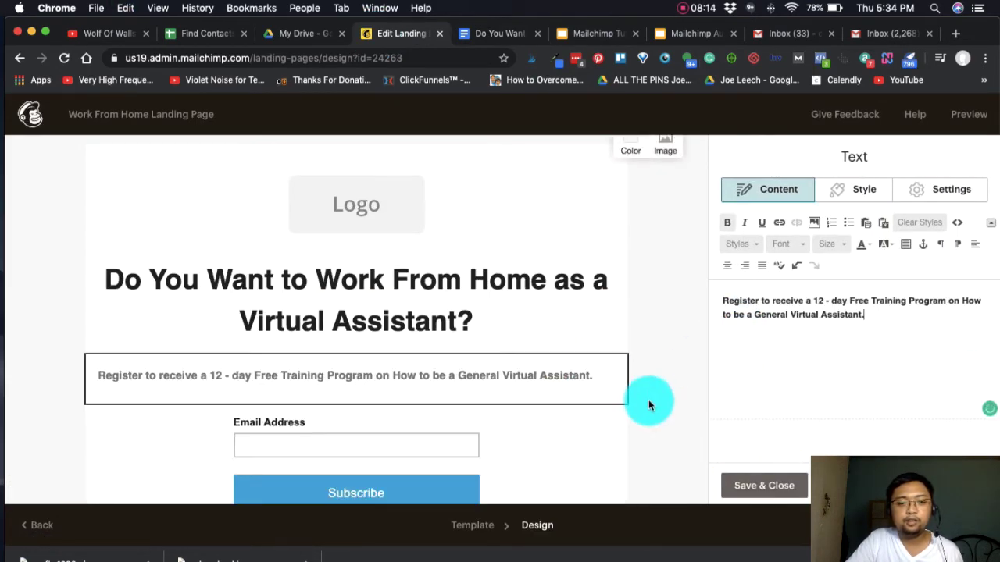
scroll(636, 412, up, 1)
scroll(636, 411, down, 5)
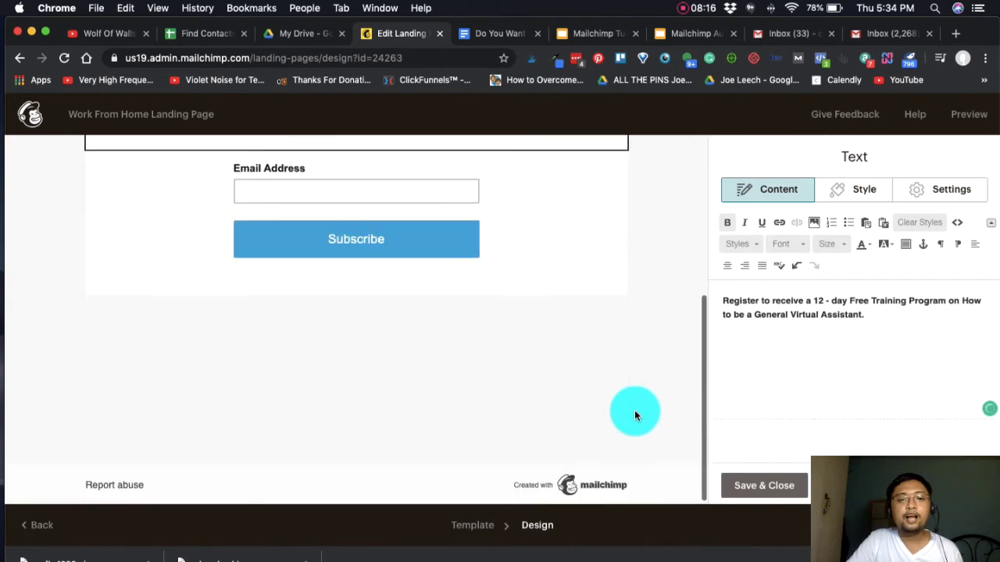
scroll(634, 410, up, 5)
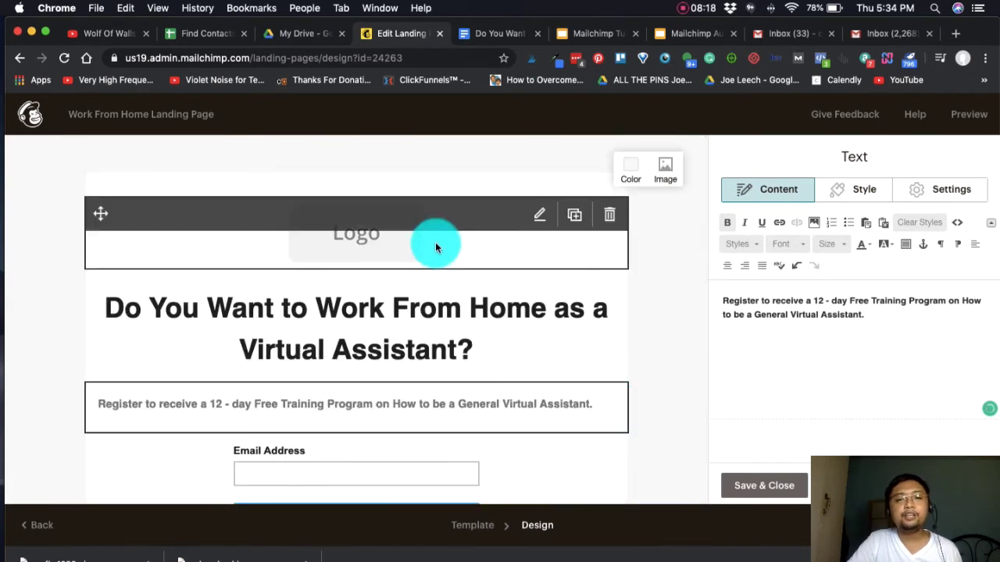
click(374, 247)
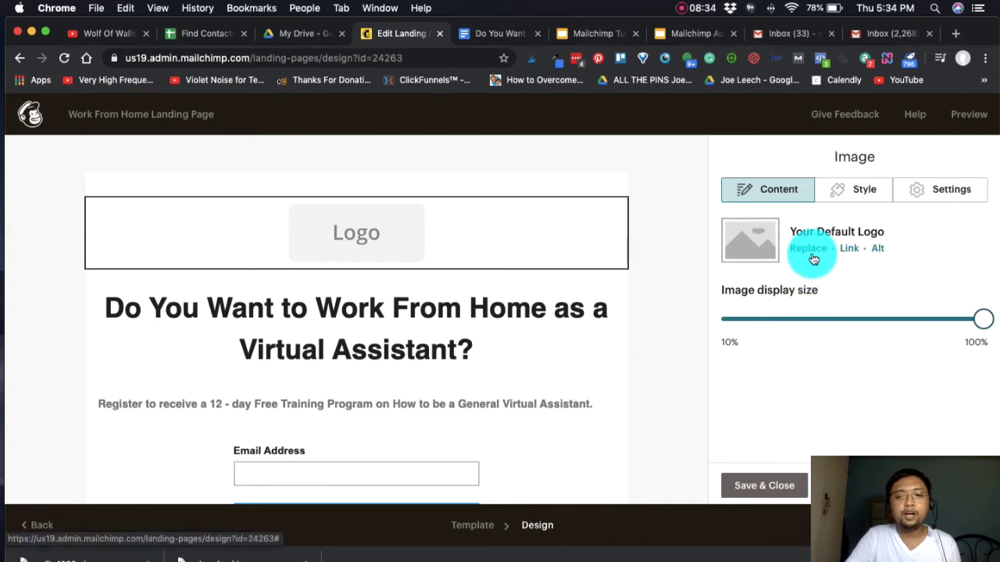
click(808, 249)
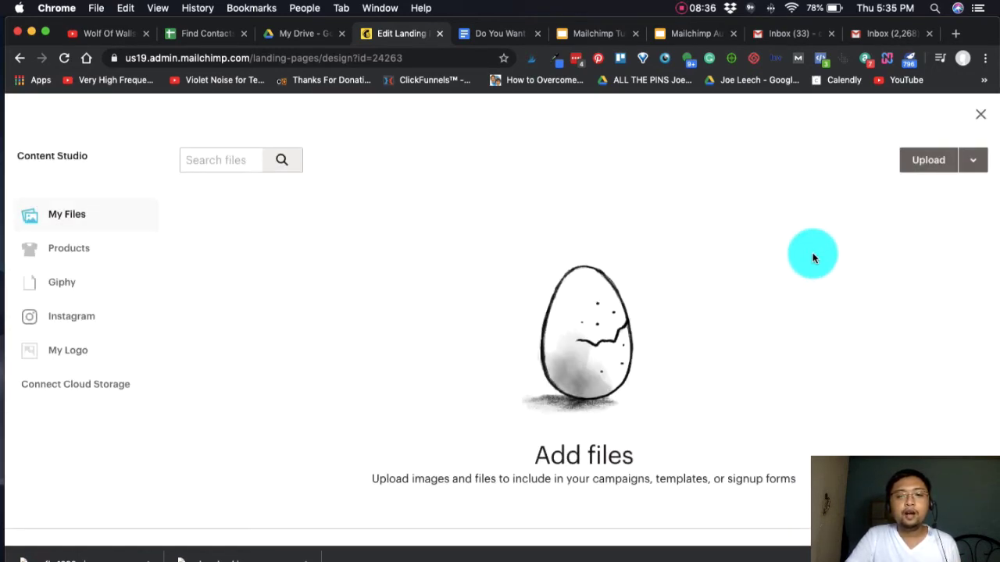
click(915, 179)
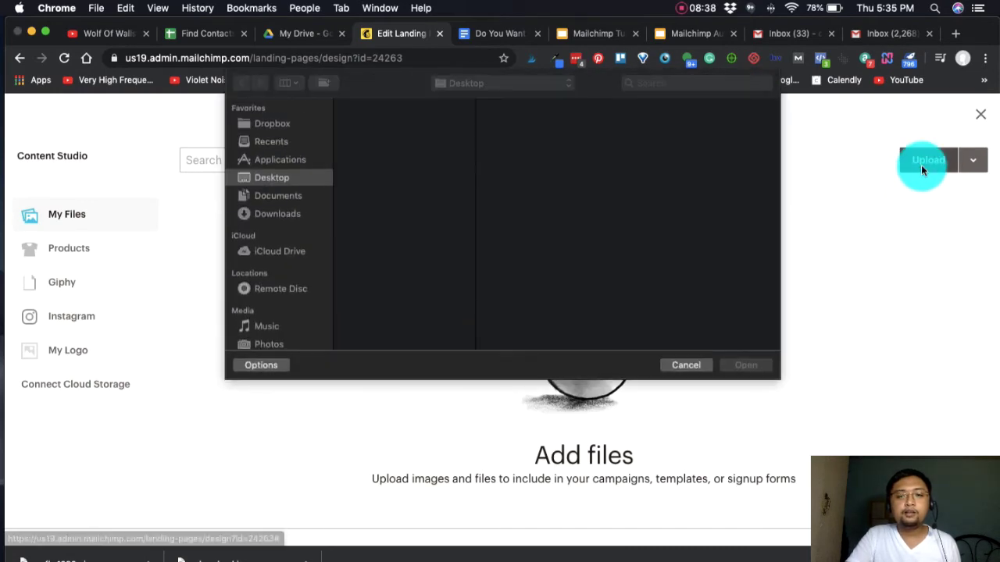
click(687, 365)
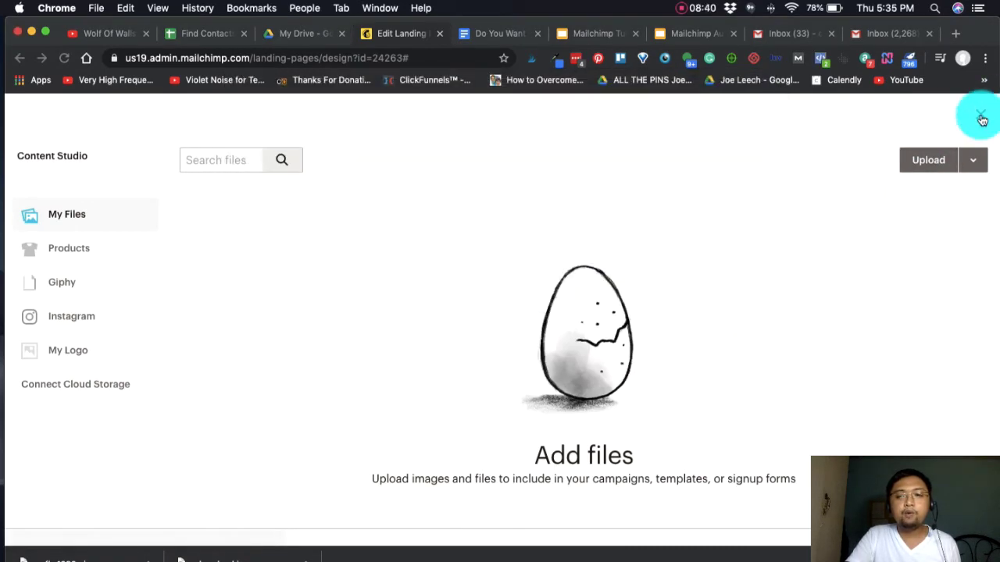
click(979, 116)
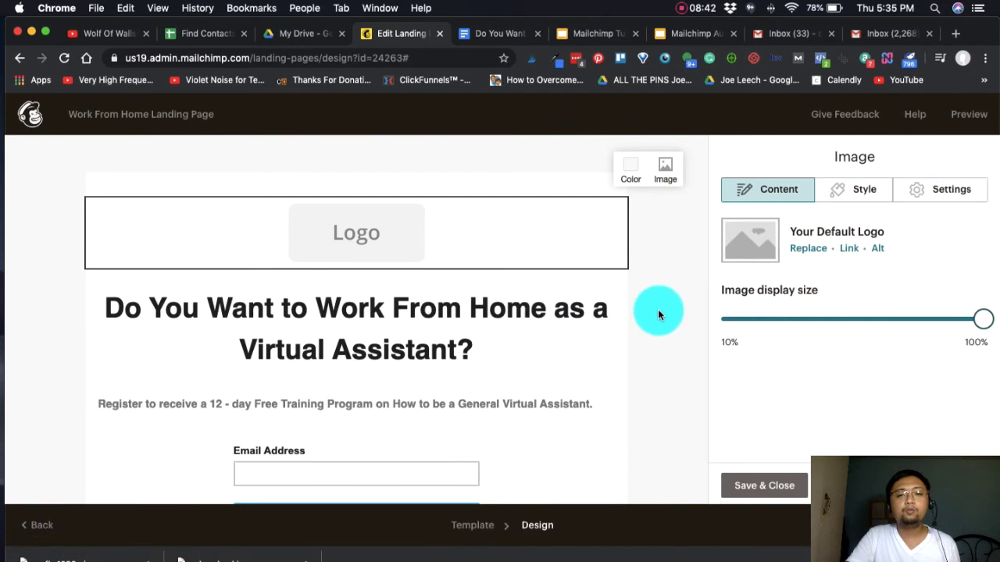
scroll(551, 361, down, 3)
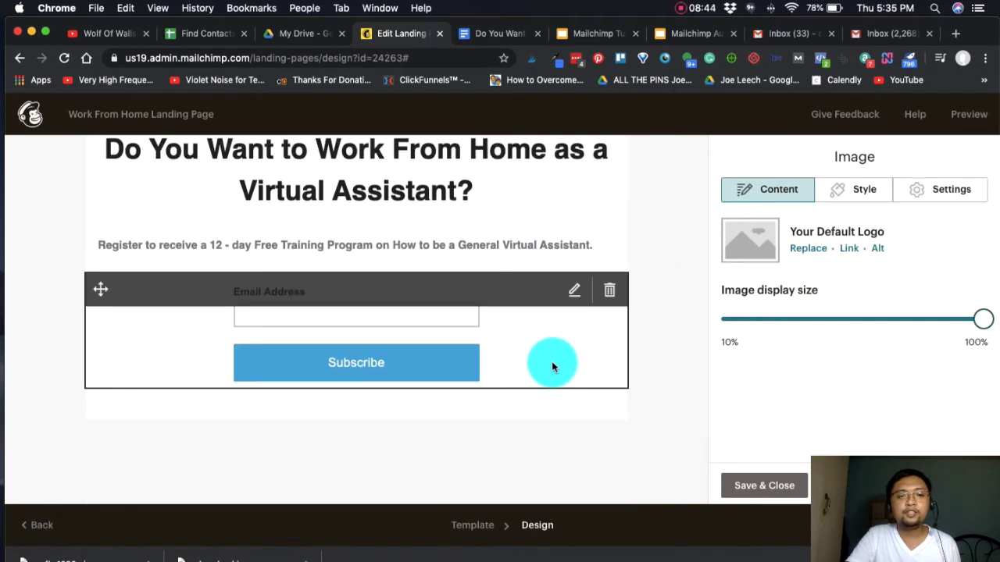
scroll(551, 361, up, 3)
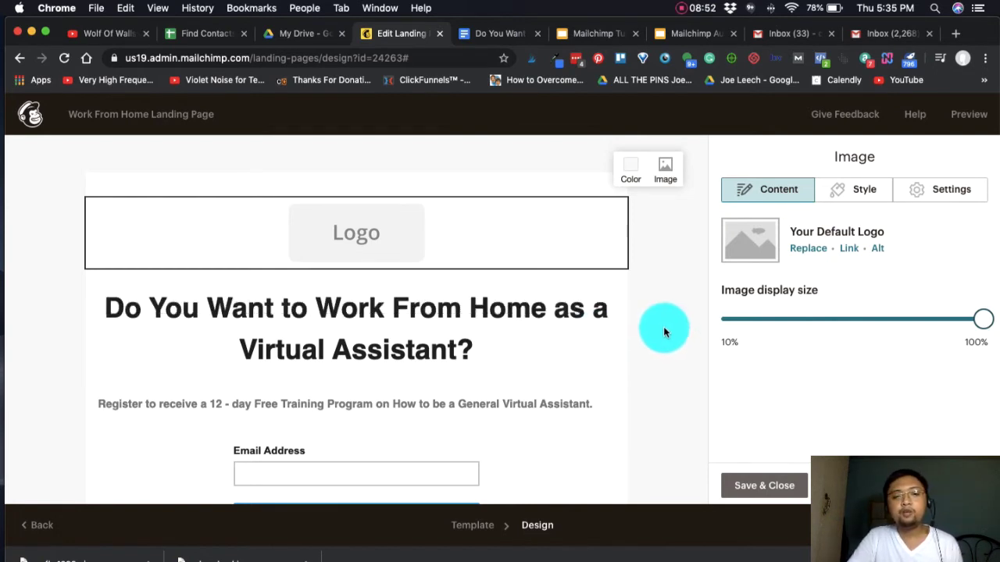
scroll(663, 326, down, 2)
scroll(660, 335, up, 2)
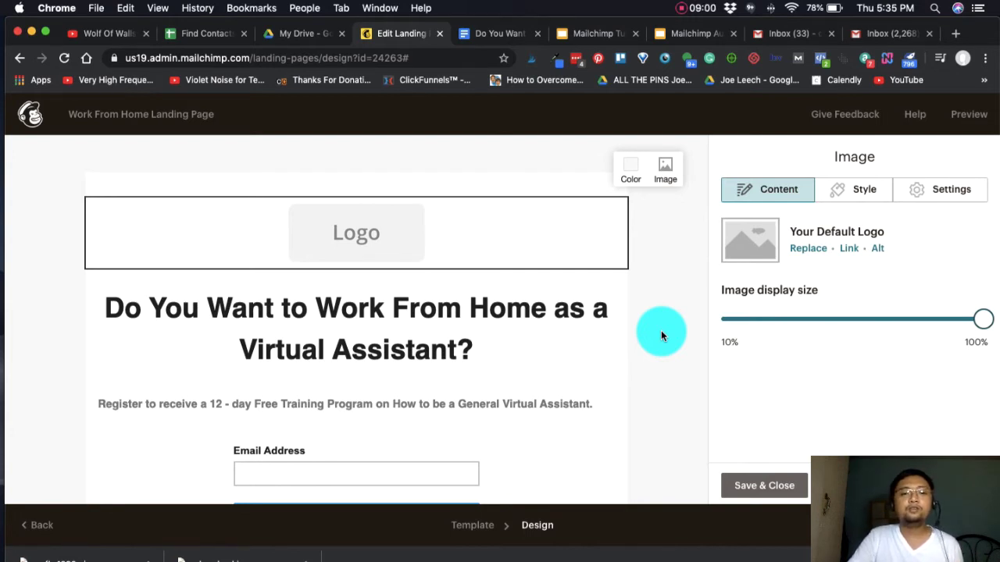
mouse_move(401, 250)
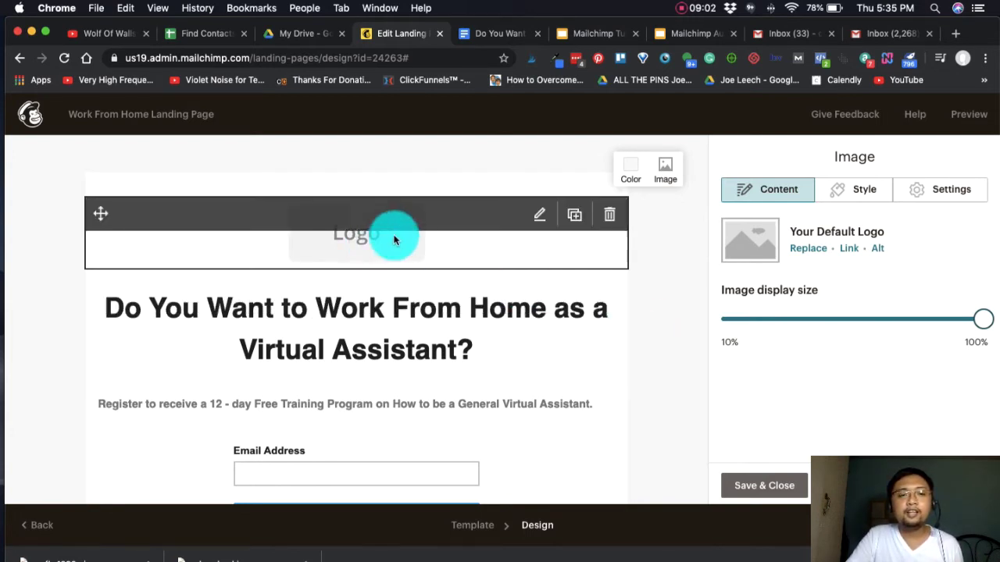
click(488, 34)
scroll(476, 258, up, 3)
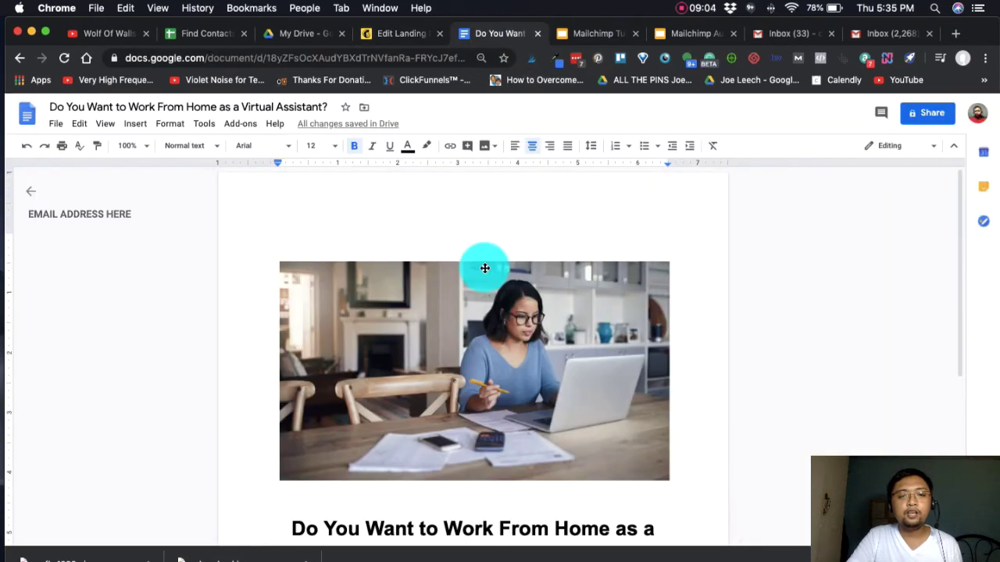
click(484, 268)
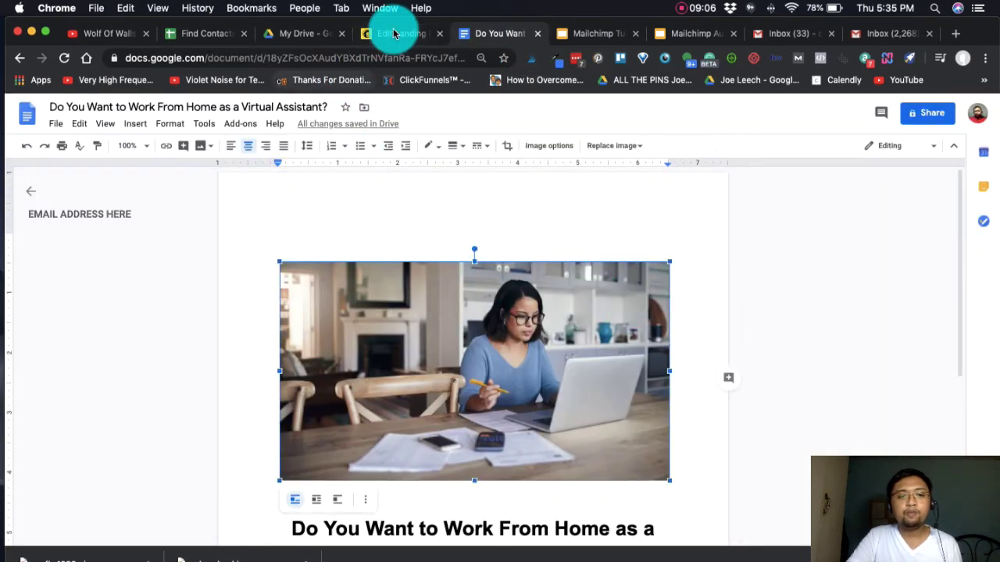
click(395, 34)
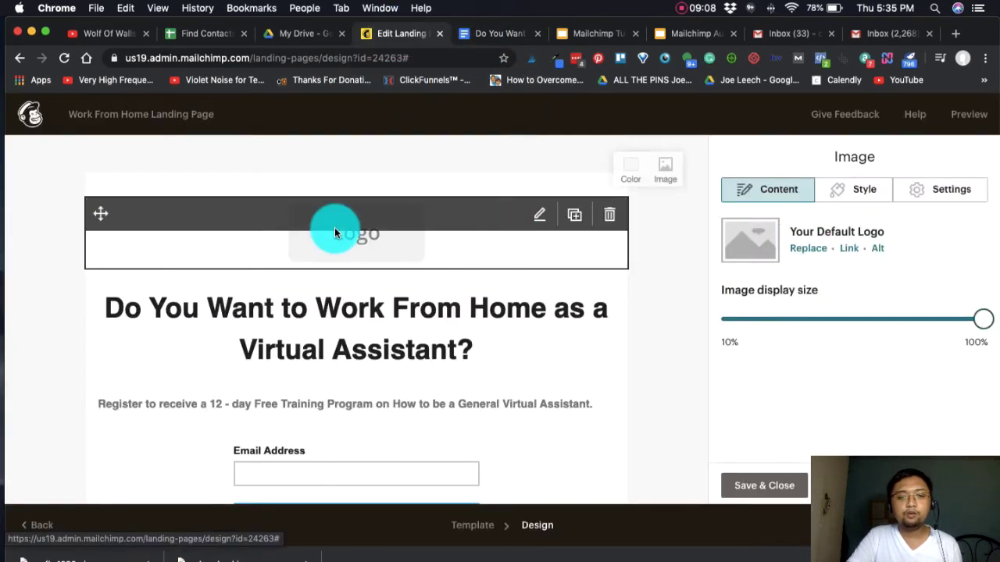
Step: Upload wfh_1280p.jpg from the Desktop as the replacement for the Logo block image
click(442, 290)
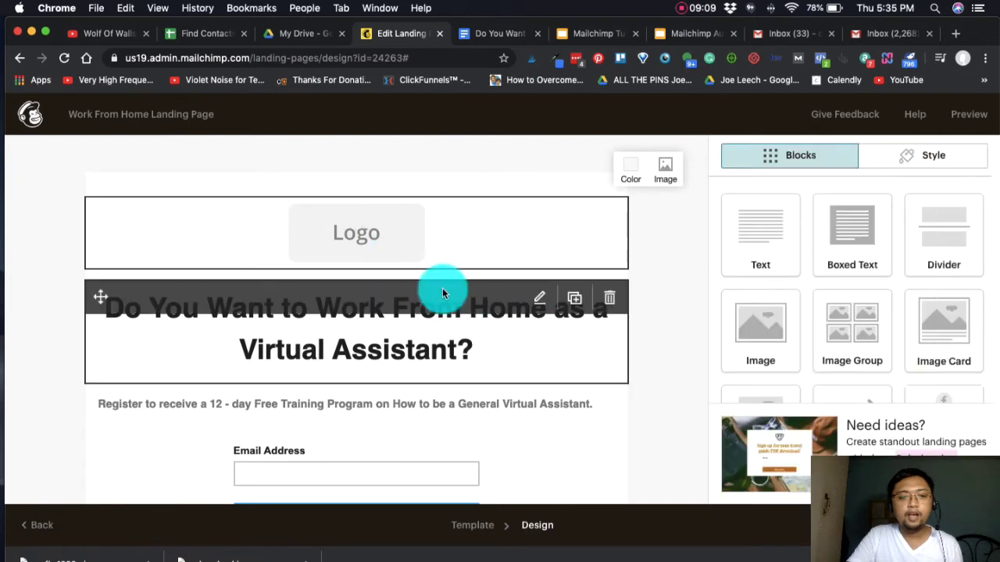
click(394, 248)
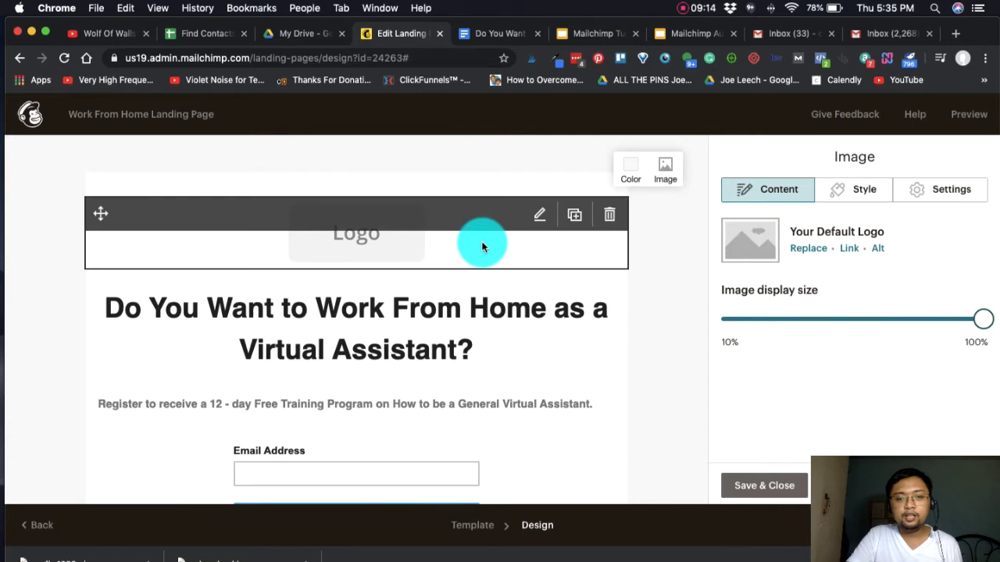
click(799, 254)
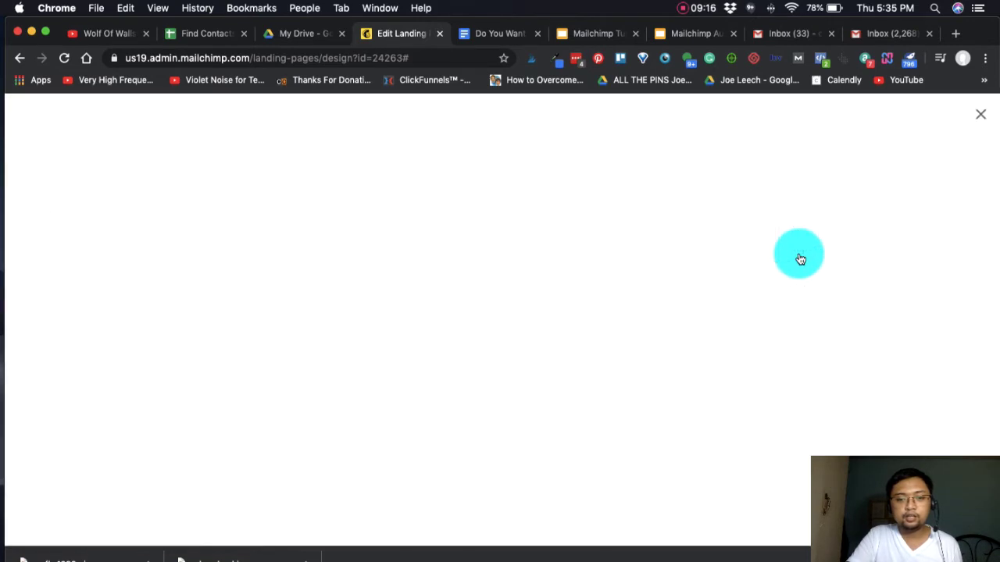
click(928, 162)
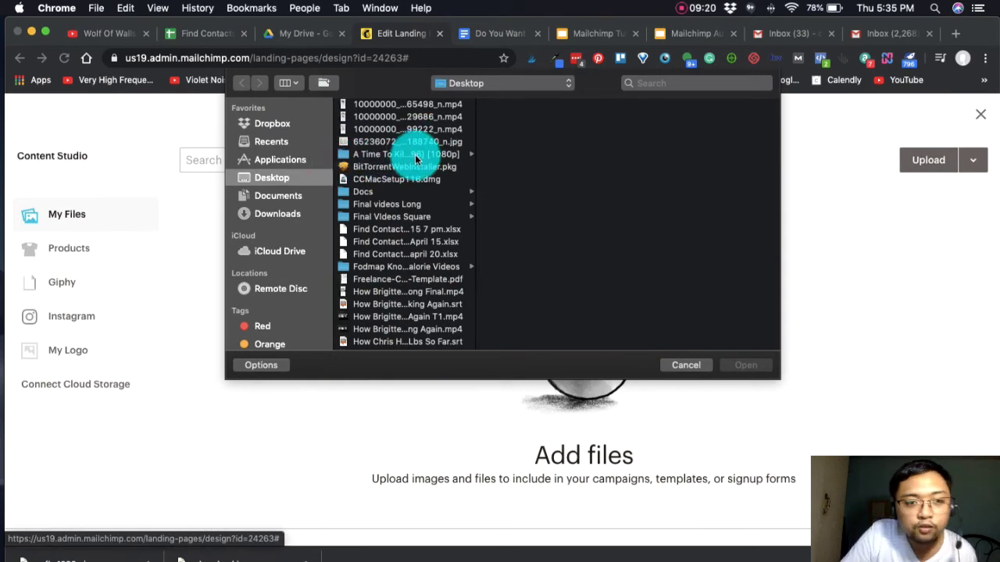
scroll(415, 159, down, 10)
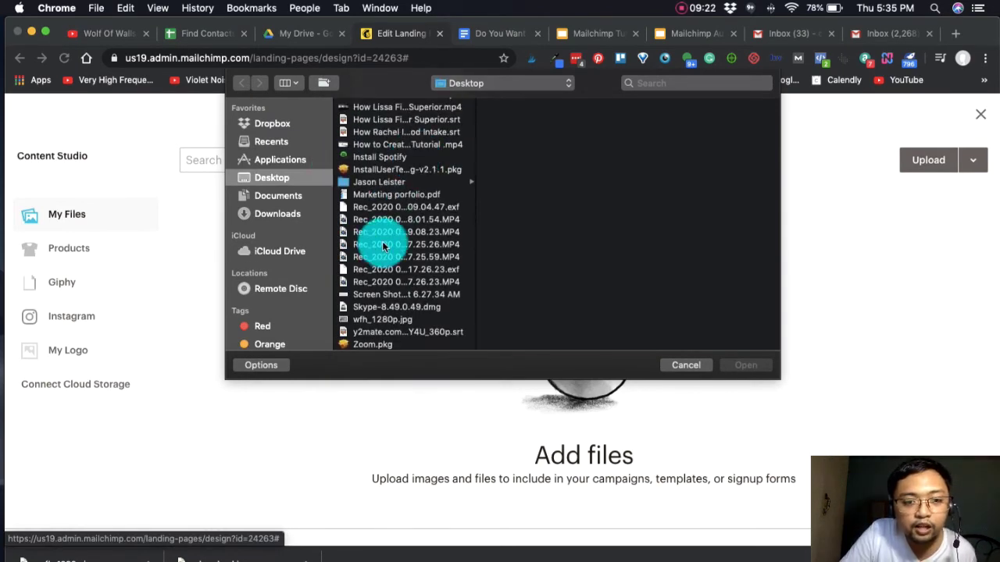
click(388, 321)
double_click(388, 323)
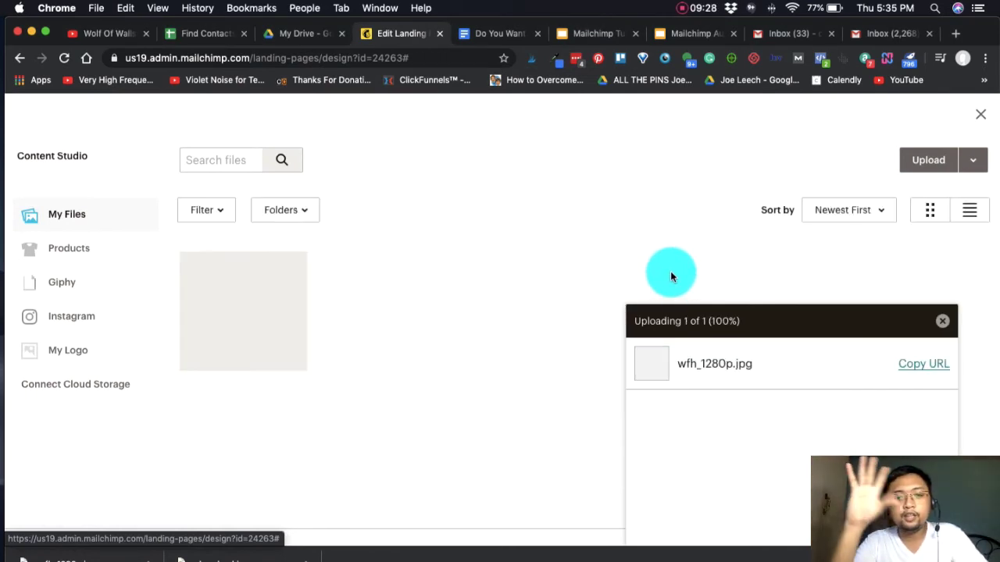
Step: Insert the uploaded wfh_1280p.jpg photo into the logo block and preview the page
click(284, 306)
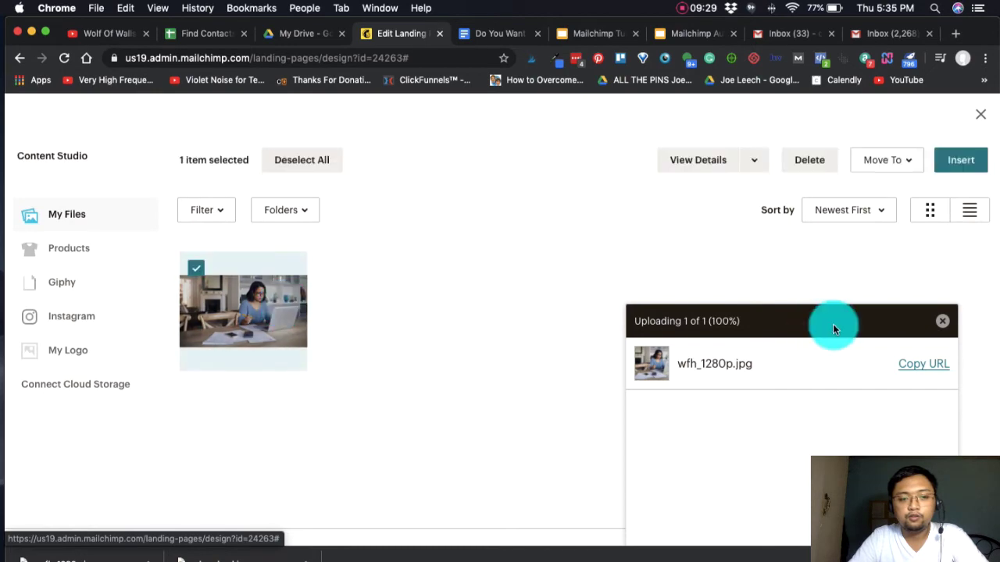
click(960, 160)
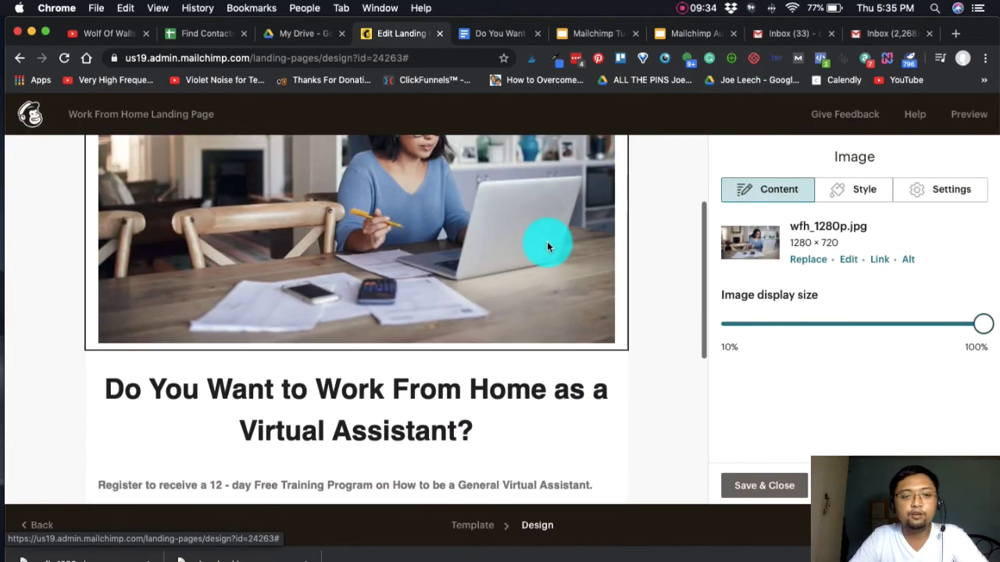
scroll(546, 247, down, 1)
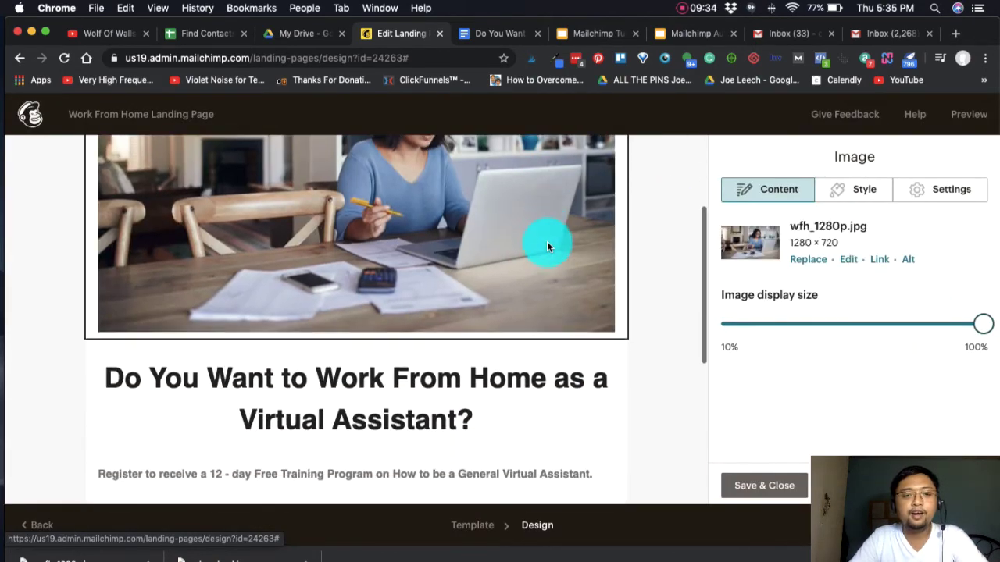
scroll(652, 264, up, 2)
scroll(640, 261, up, 3)
scroll(632, 261, down, 5)
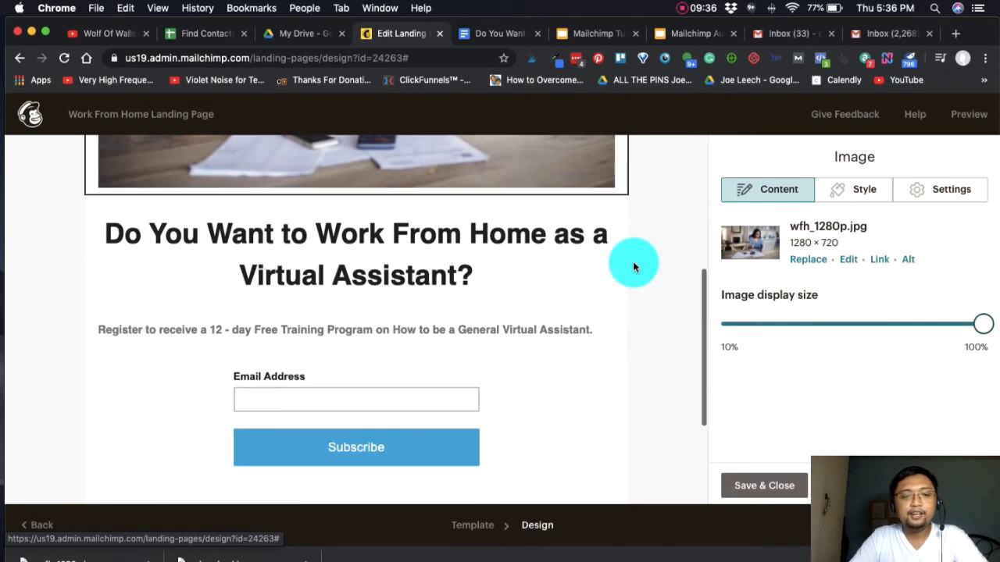
scroll(632, 261, up, 2)
scroll(633, 261, up, 2)
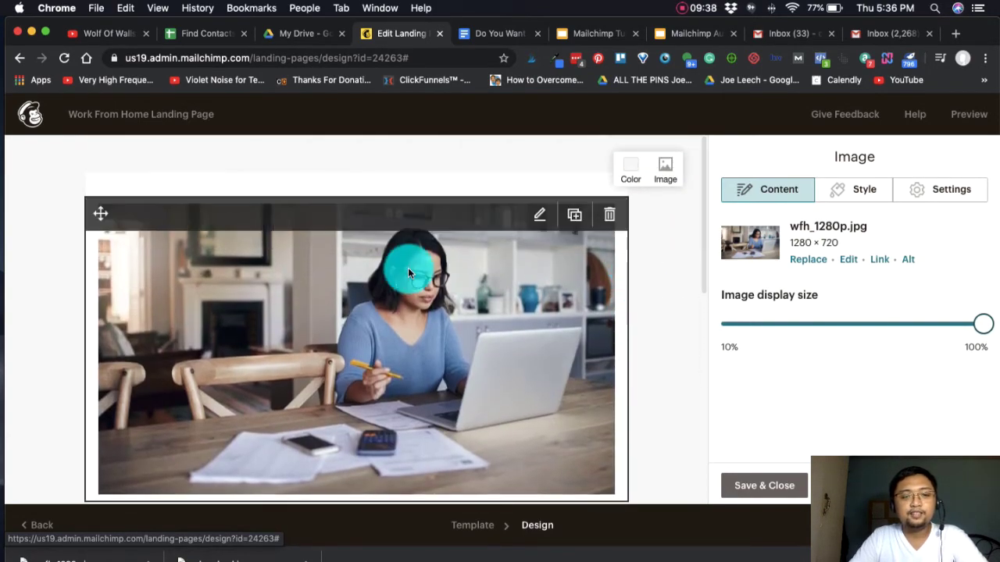
scroll(409, 264, down, 4)
scroll(409, 267, up, 3)
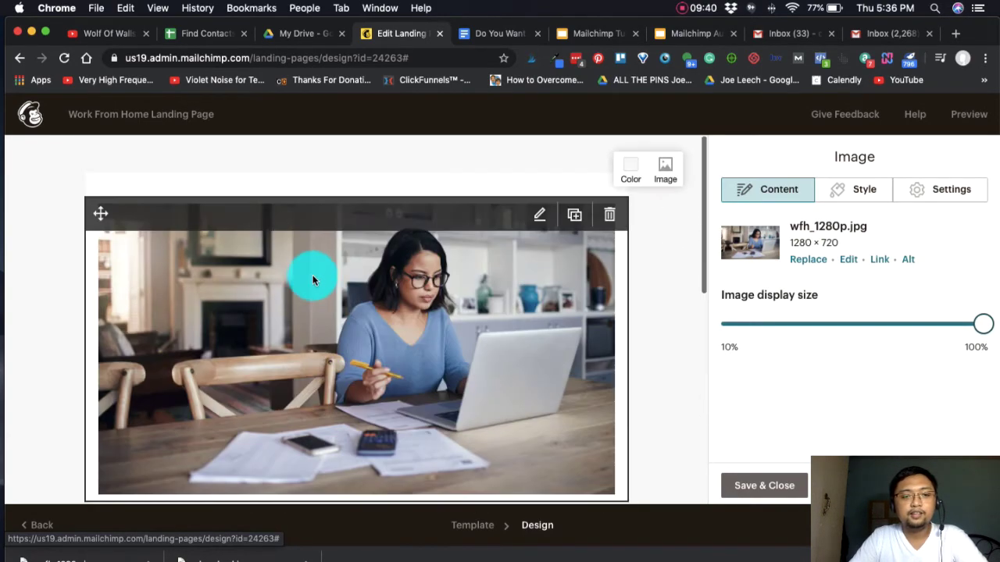
scroll(313, 275, down, 5)
scroll(316, 271, up, 3)
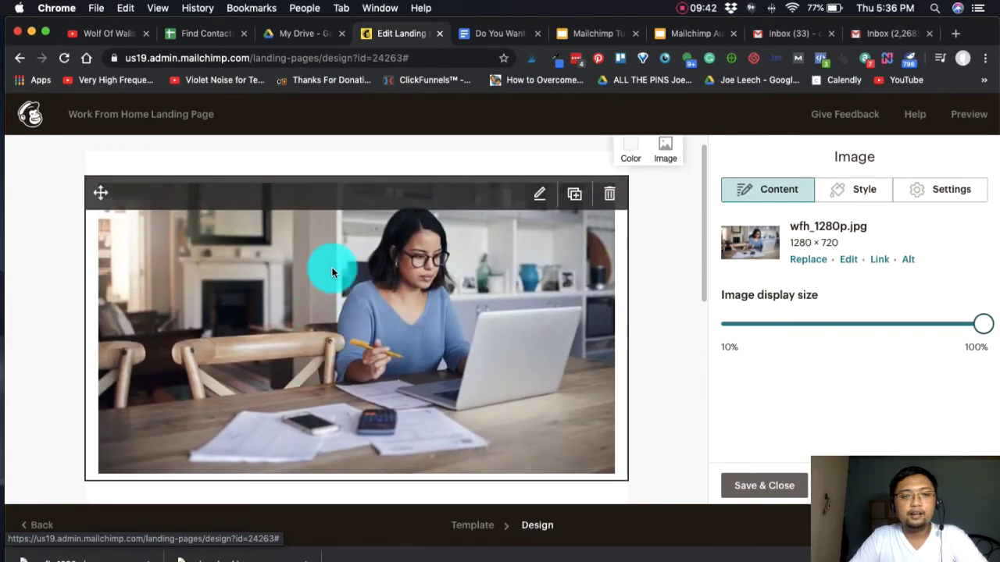
click(959, 115)
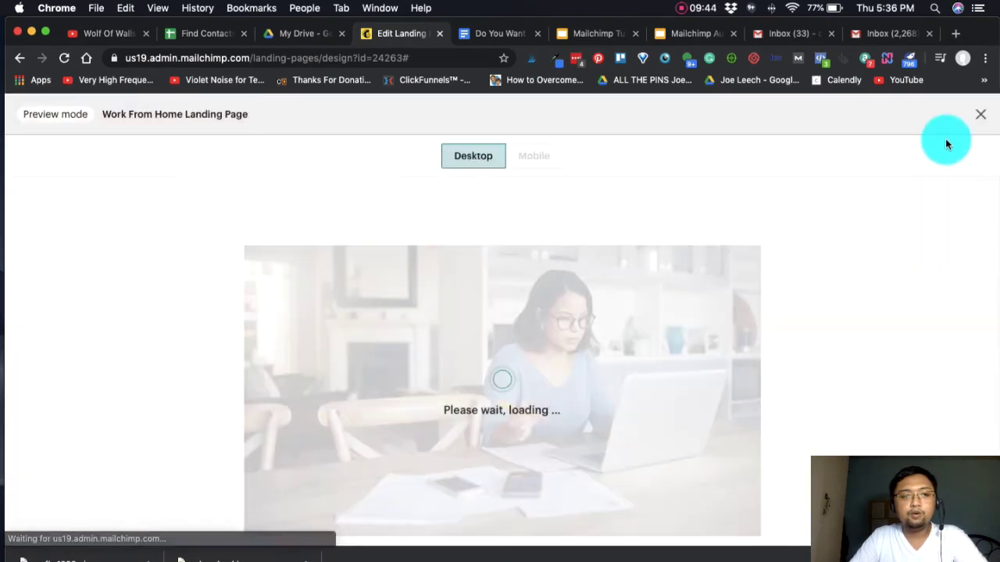
Step: Check the landing page in Desktop and Mobile preview, then close the preview
scroll(727, 245, down, 5)
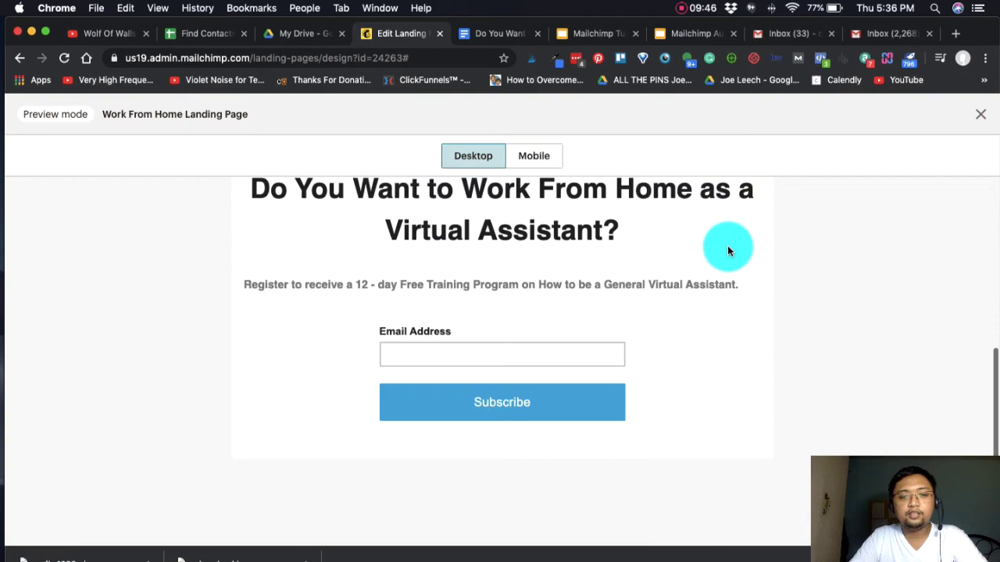
scroll(727, 245, up, 3)
click(528, 153)
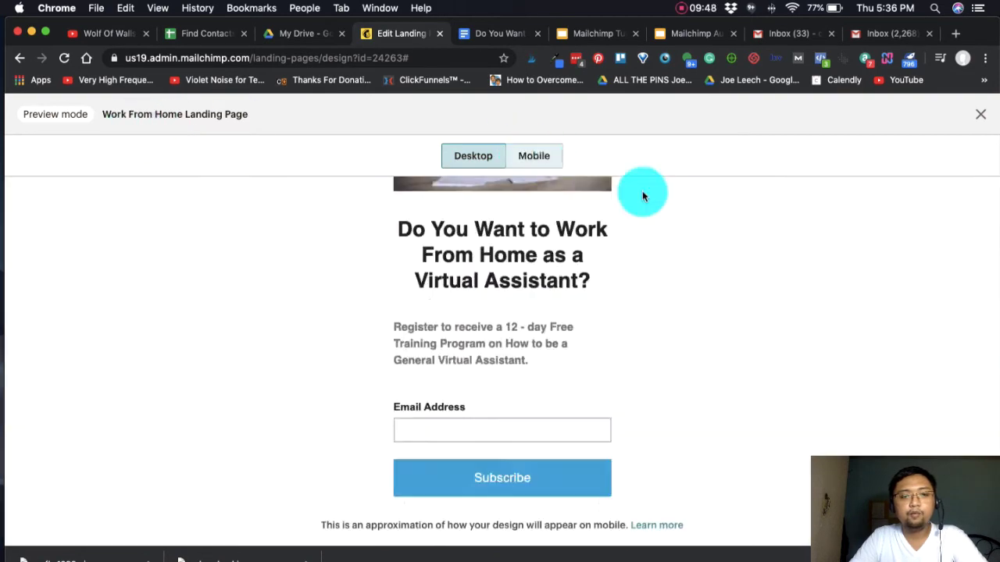
scroll(568, 246, down, 1)
scroll(568, 248, up, 3)
scroll(568, 248, down, 5)
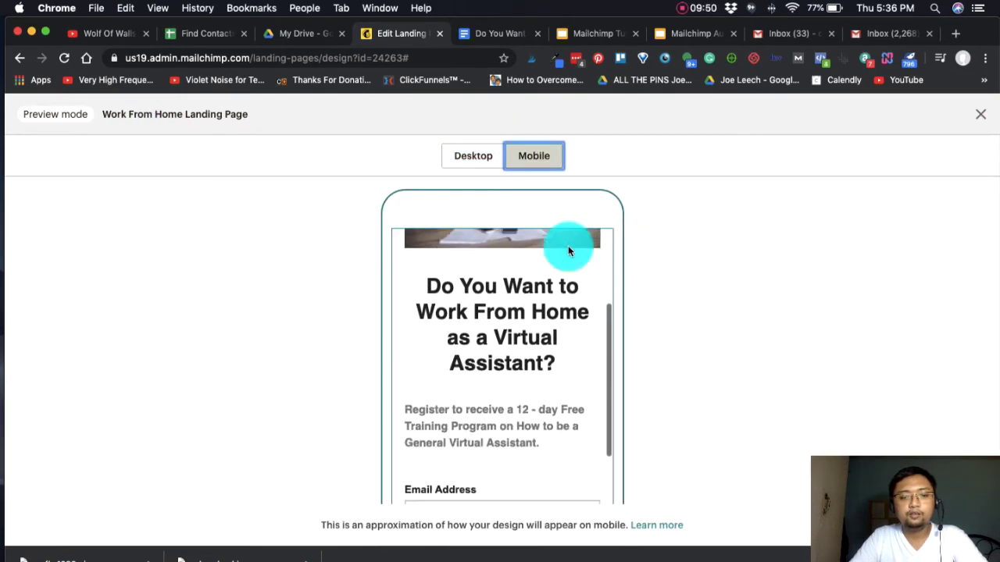
scroll(570, 246, up, 2)
scroll(569, 246, up, 3)
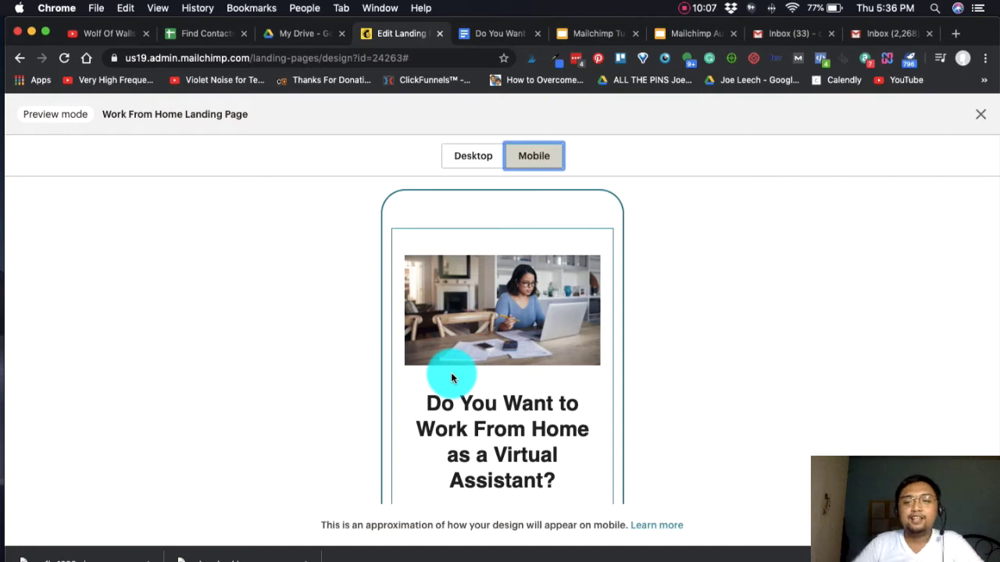
scroll(450, 373, down, 10)
scroll(451, 375, up, 10)
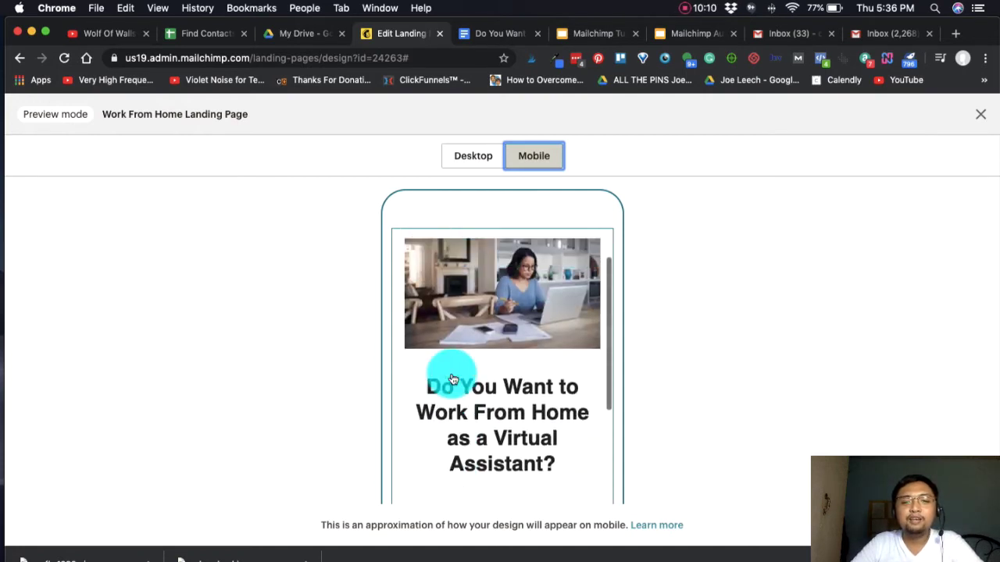
scroll(451, 380, up, 2)
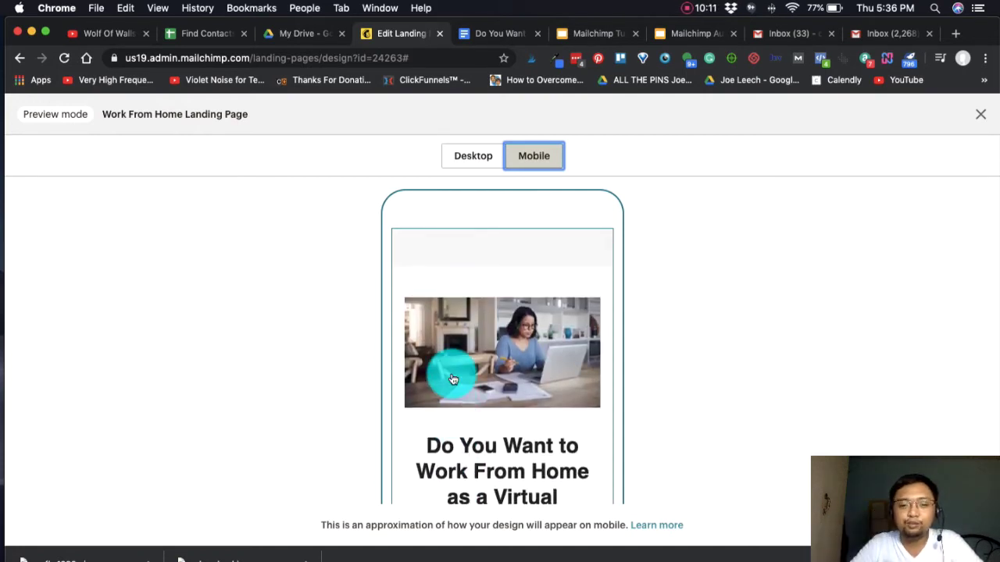
scroll(452, 378, down, 5)
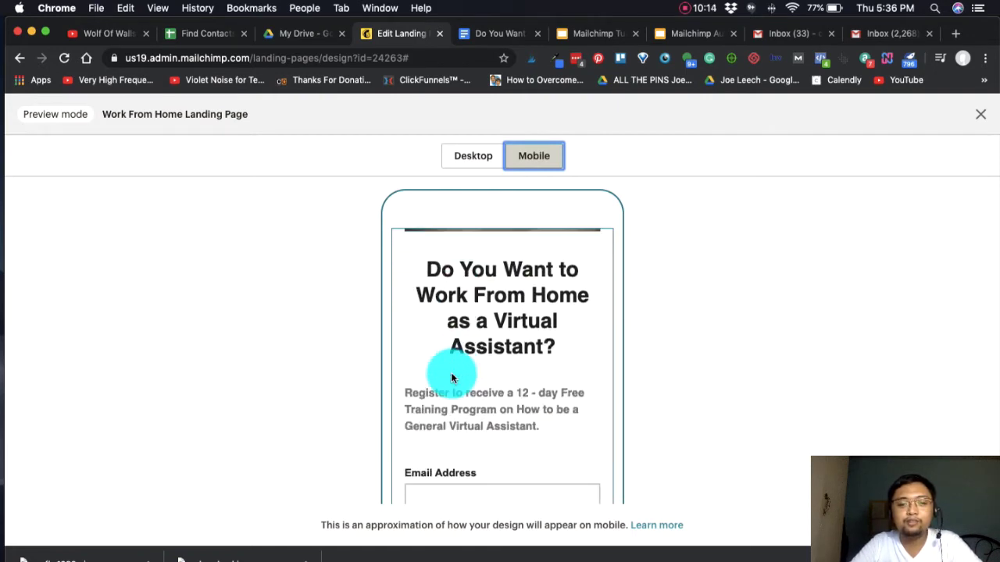
scroll(450, 376, down, 3)
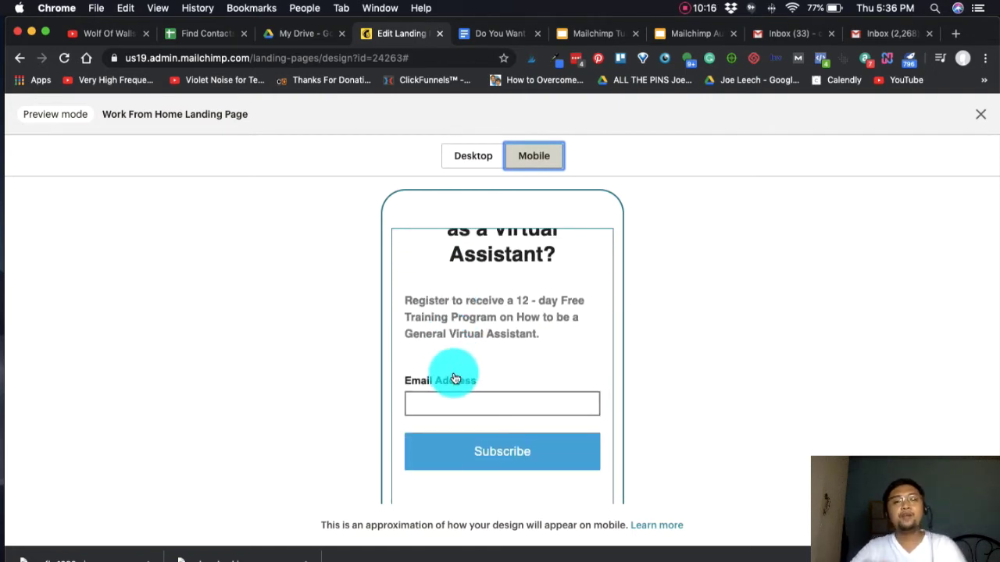
scroll(456, 378, up, 5)
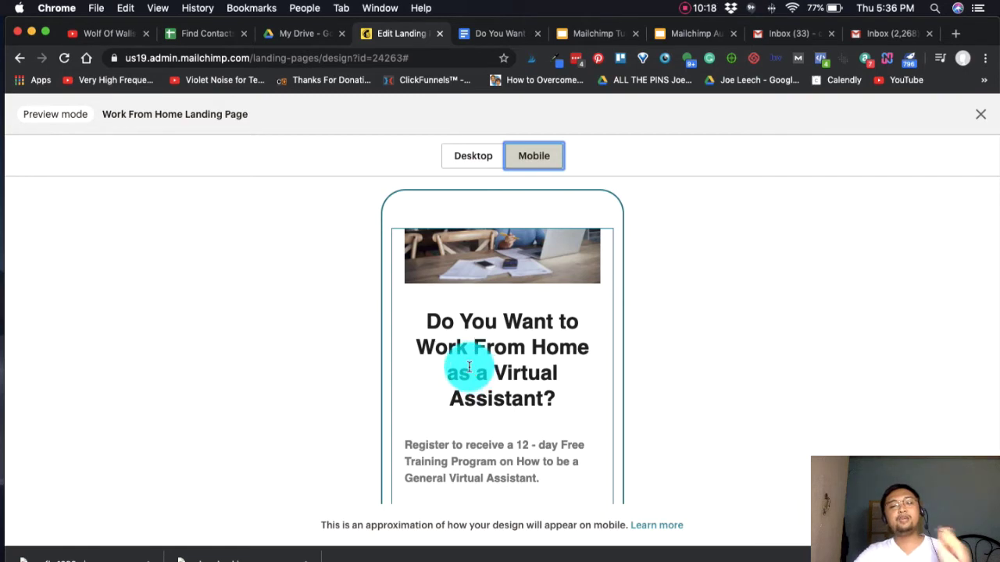
scroll(469, 363, down, 6)
scroll(470, 363, up, 5)
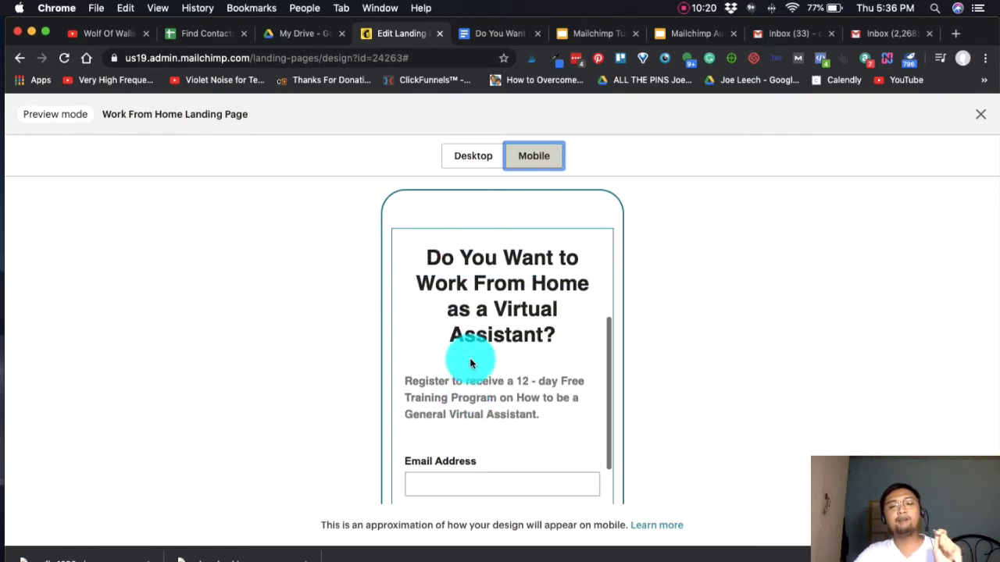
scroll(470, 358, up, 6)
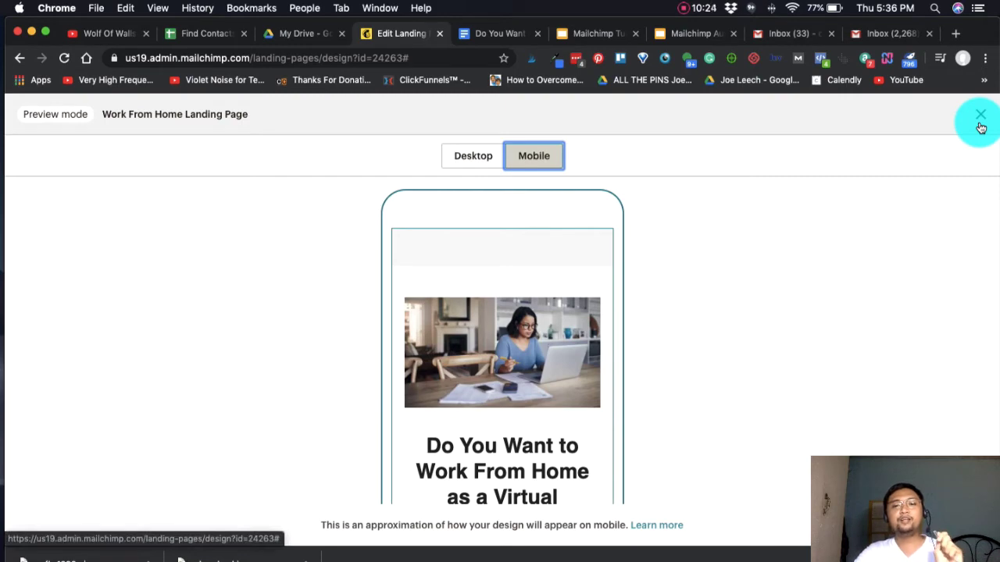
click(980, 127)
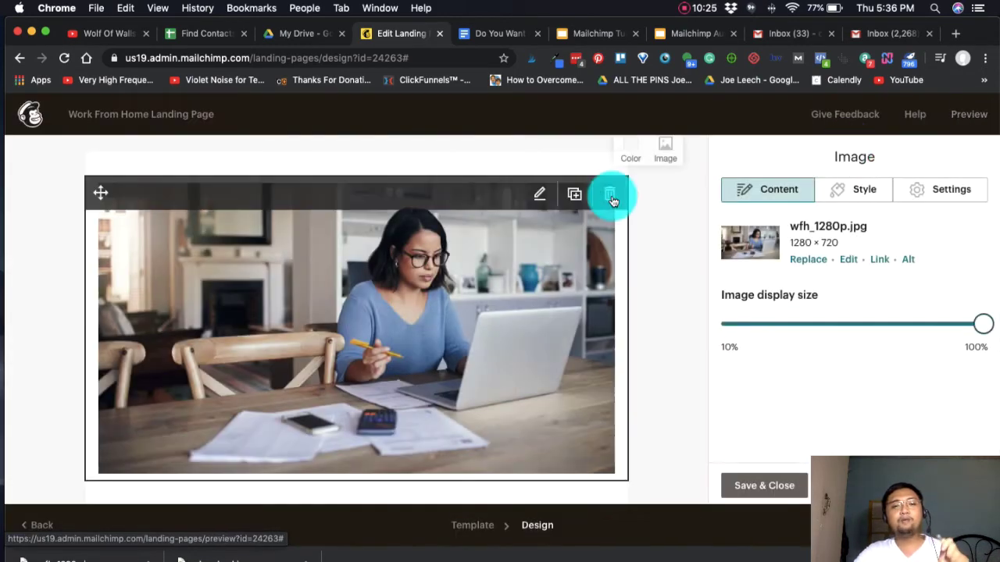
Step: Open the Signup Form settings panel for the page's email signup block
scroll(573, 225, down, 5)
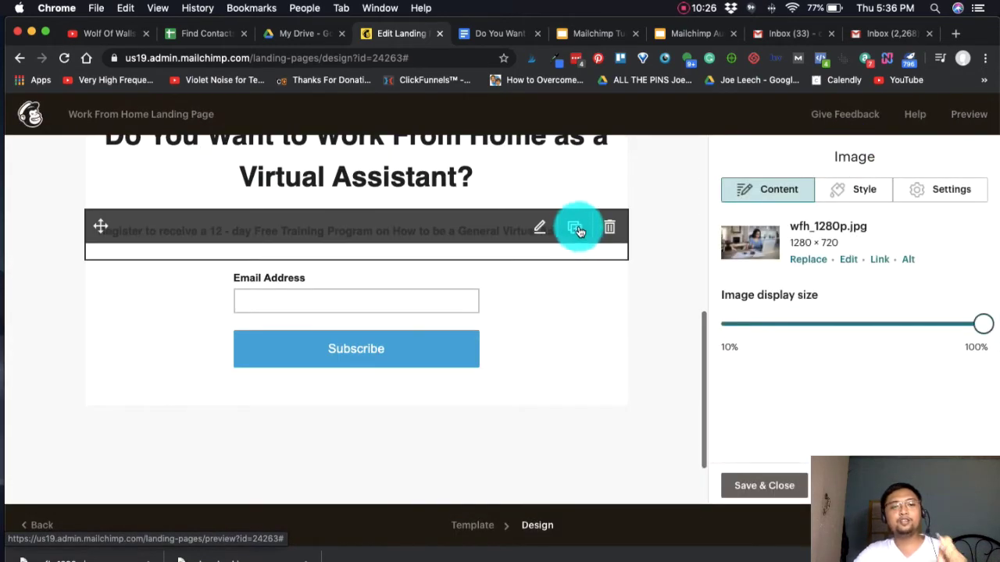
click(579, 232)
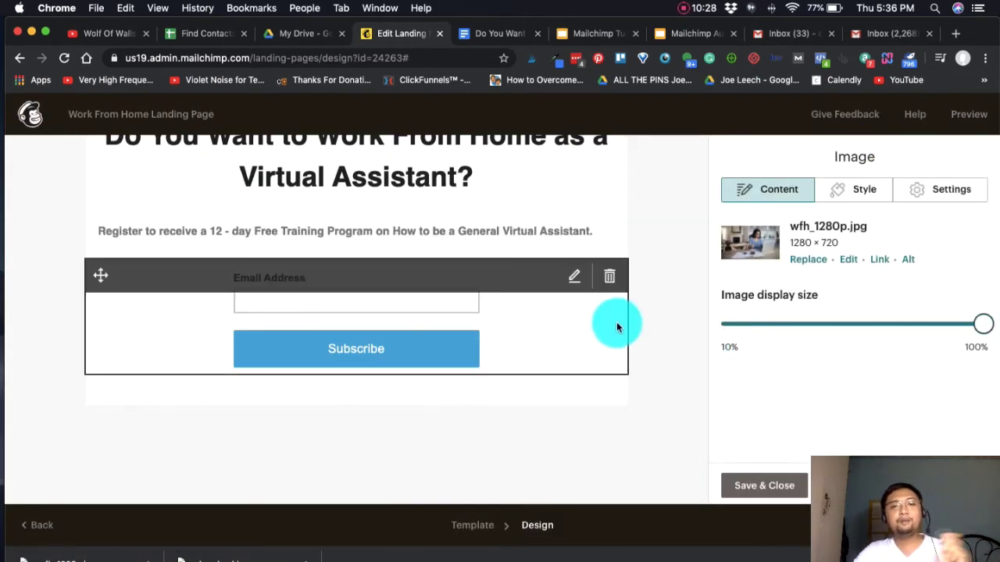
scroll(621, 319, up, 2)
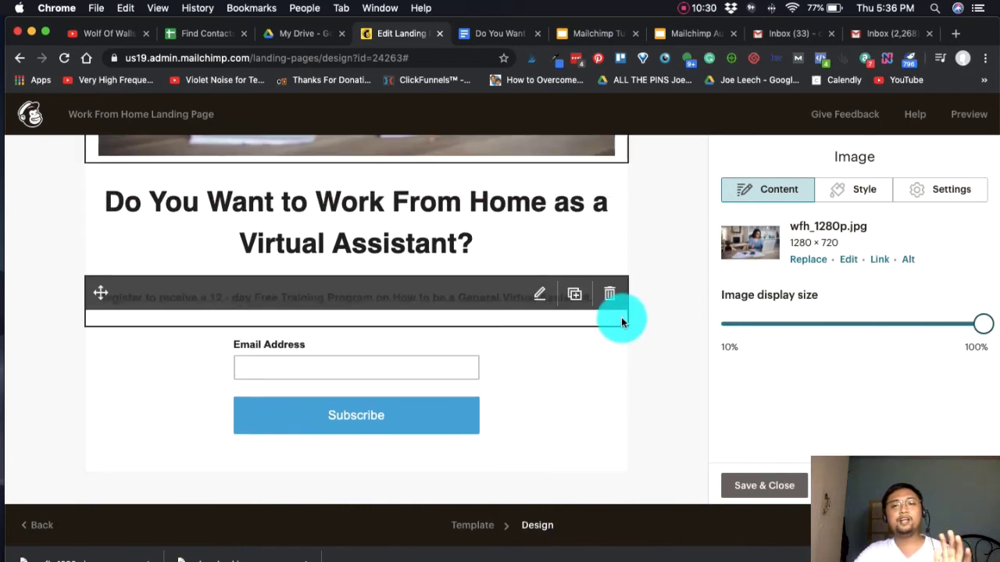
scroll(621, 317, up, 5)
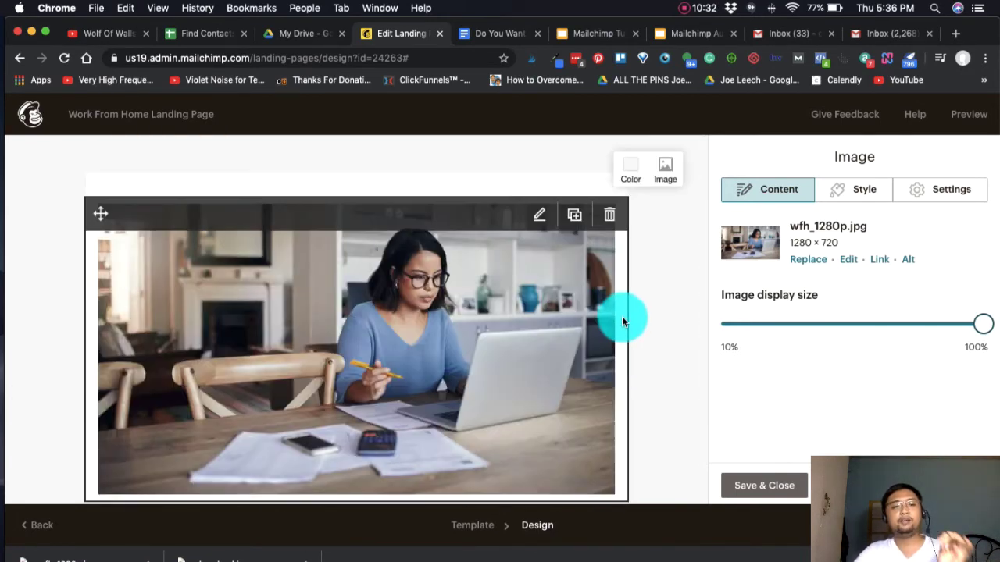
scroll(623, 315, down, 5)
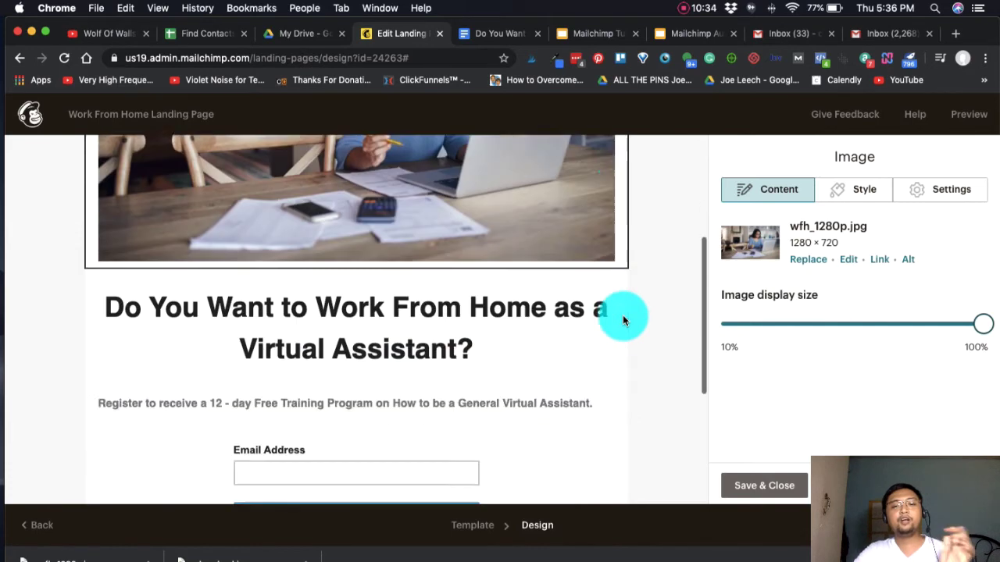
scroll(622, 315, down, 2)
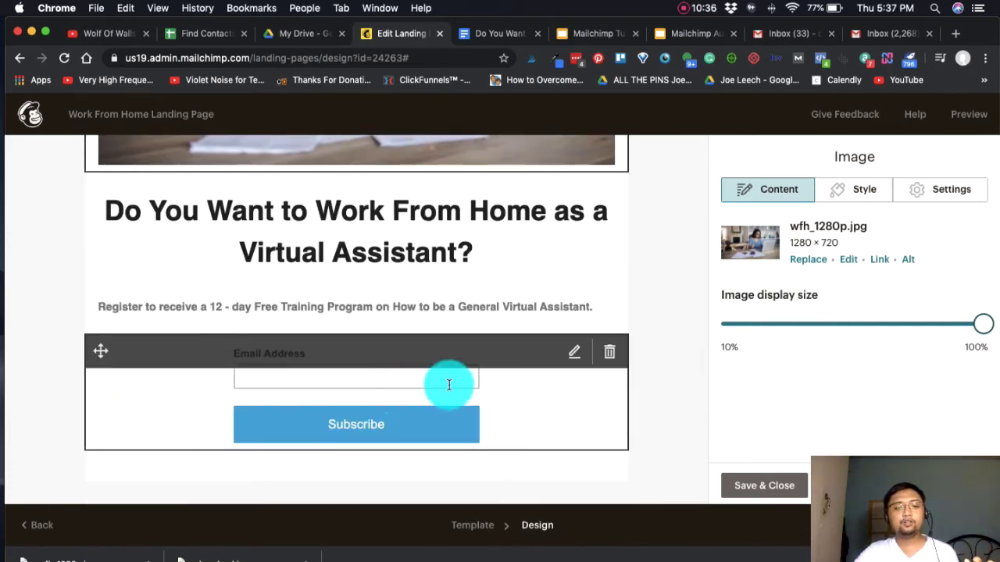
scroll(639, 316, up, 5)
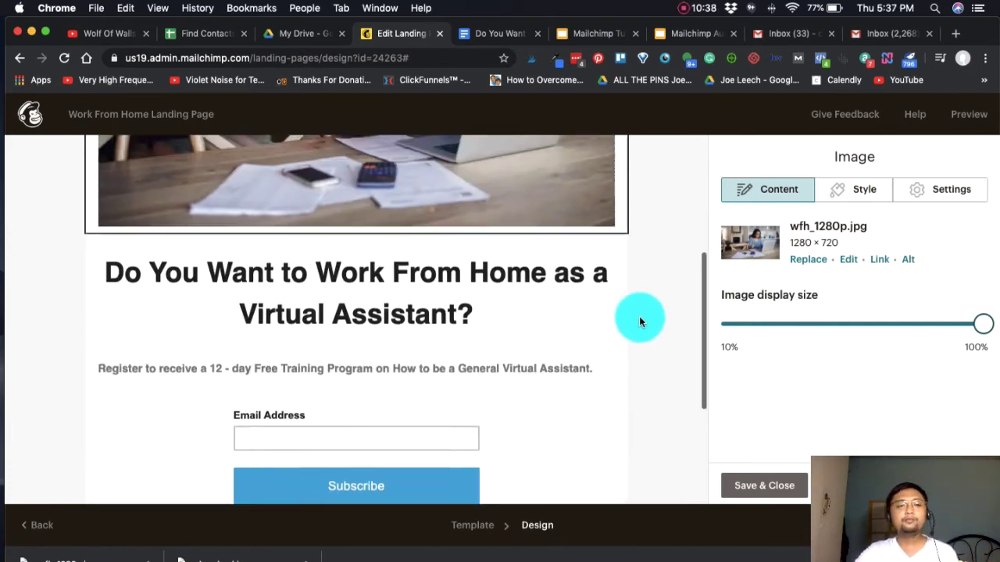
scroll(484, 322, down, 7)
scroll(367, 265, up, 1)
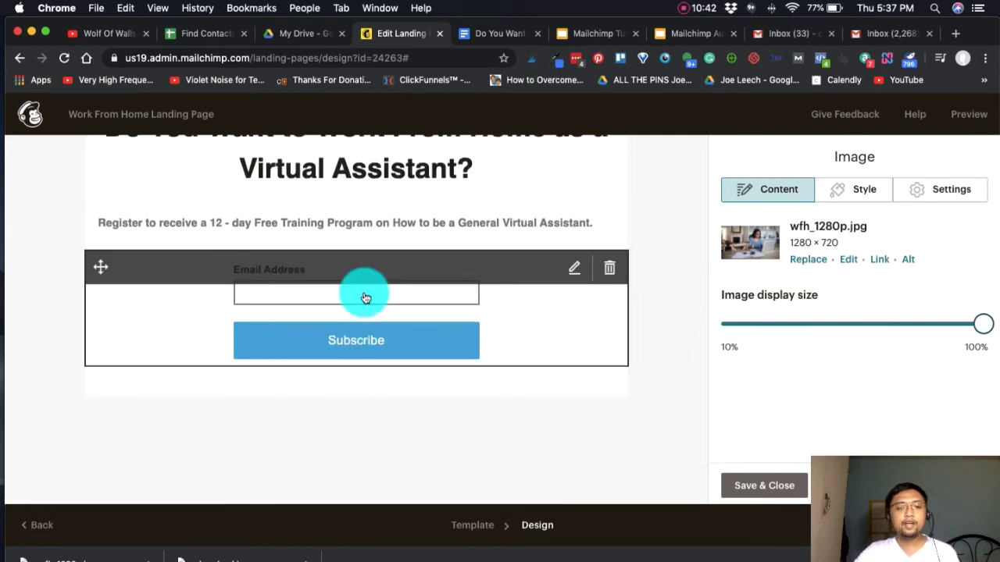
scroll(398, 317, up, 3)
click(419, 383)
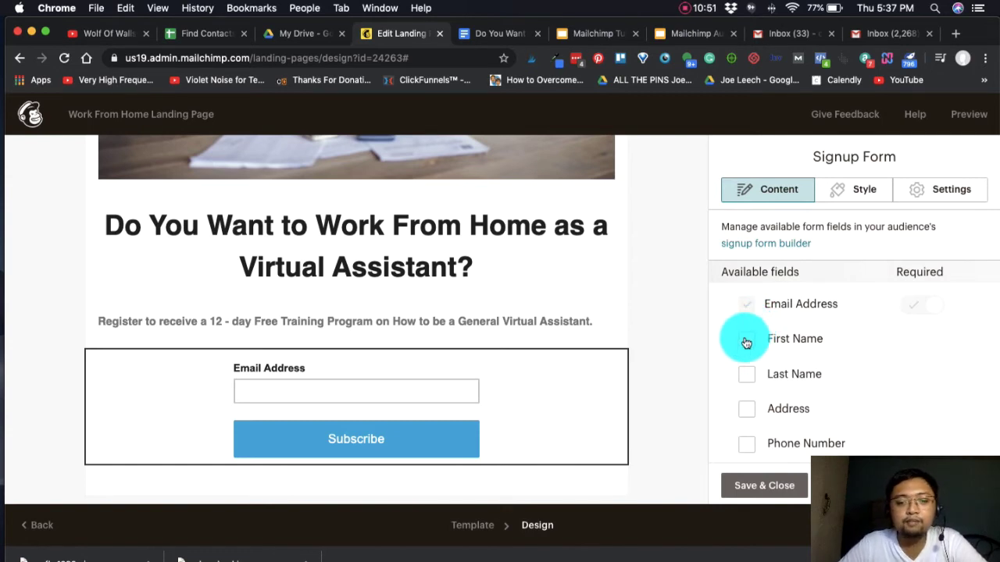
click(746, 343)
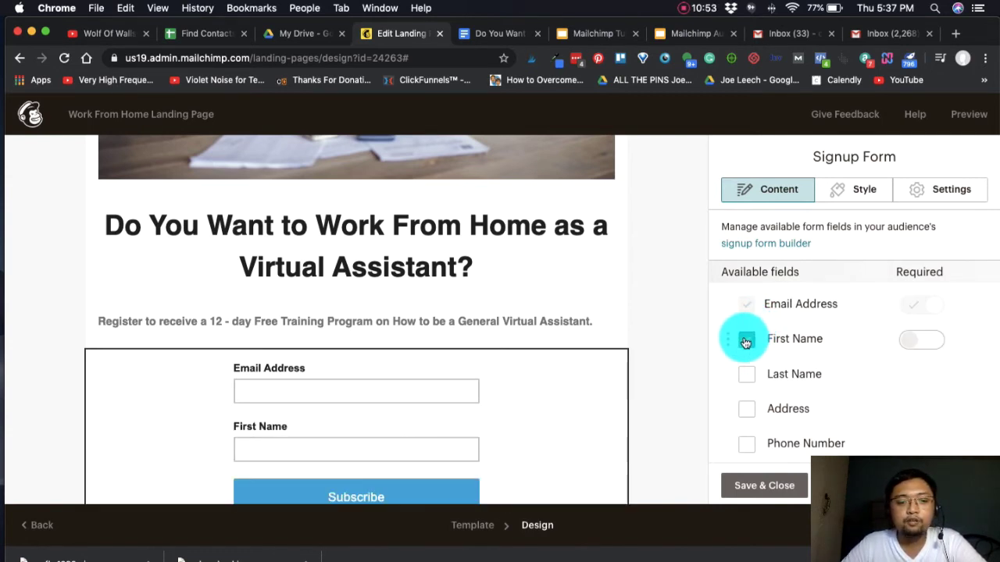
scroll(562, 336, down, 2)
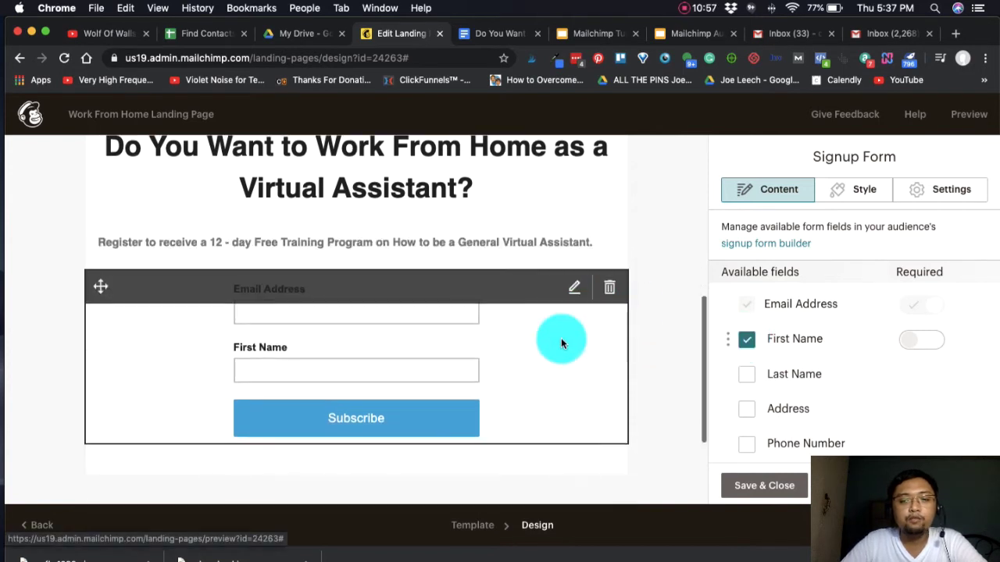
click(370, 370)
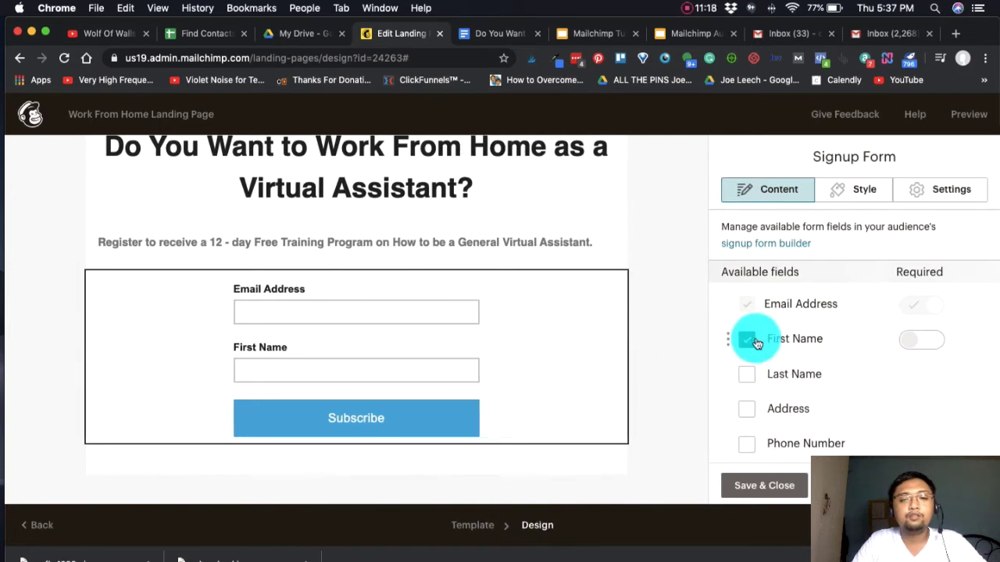
scroll(789, 359, down, 10)
scroll(789, 360, up, 2)
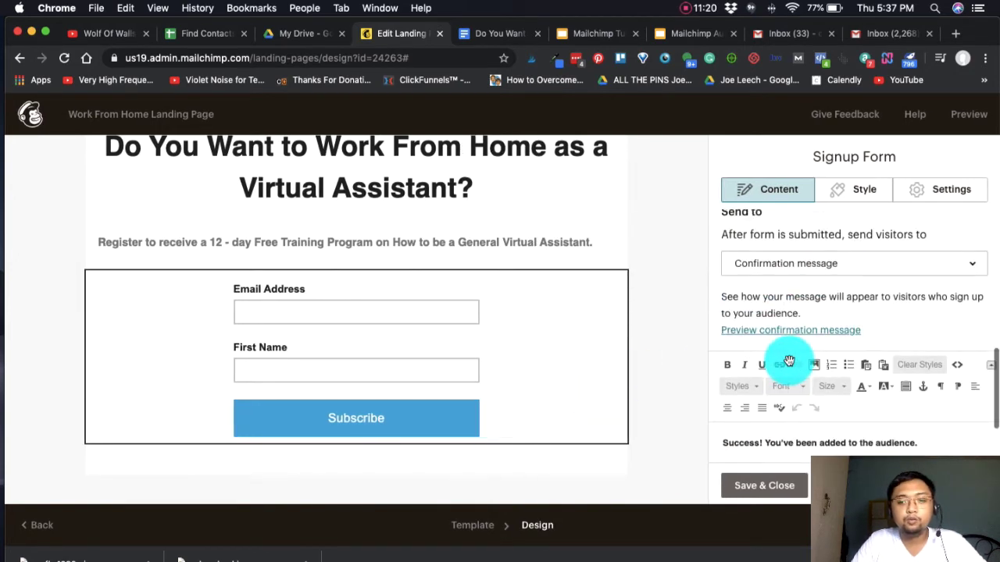
scroll(786, 336, up, 8)
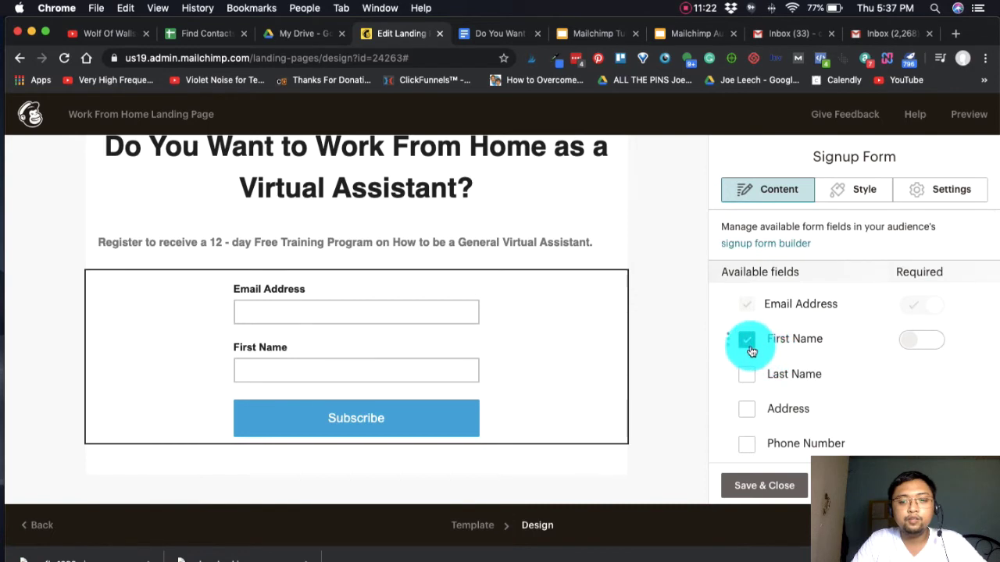
click(748, 345)
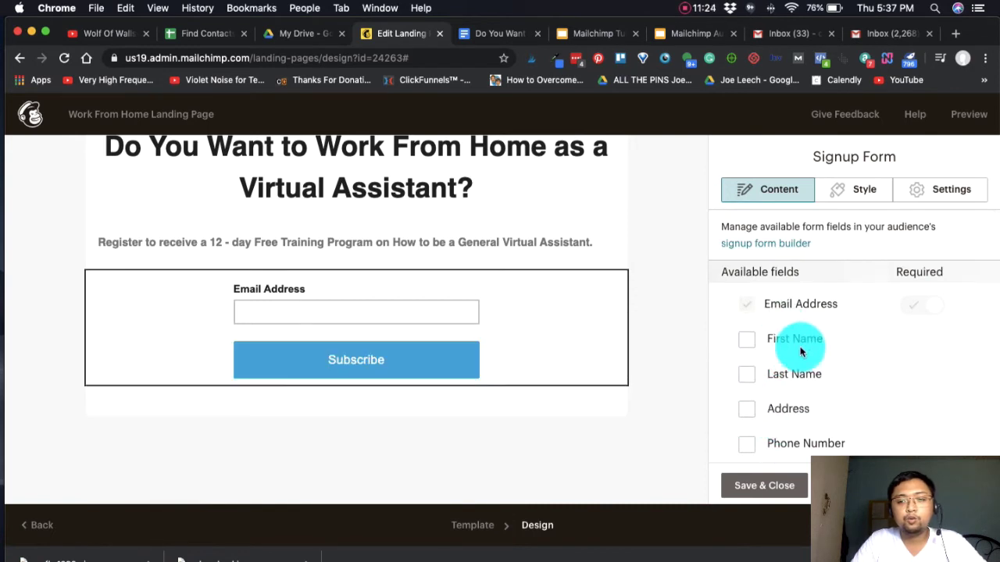
Step: Change the signup button text to 'Give Me My Lesson'
scroll(795, 353, down, 6)
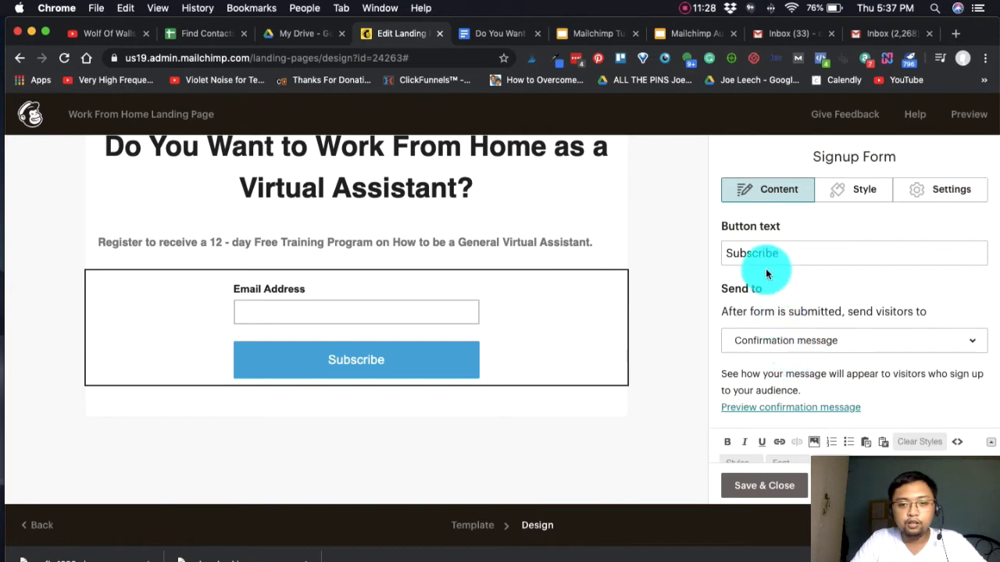
double_click(780, 248)
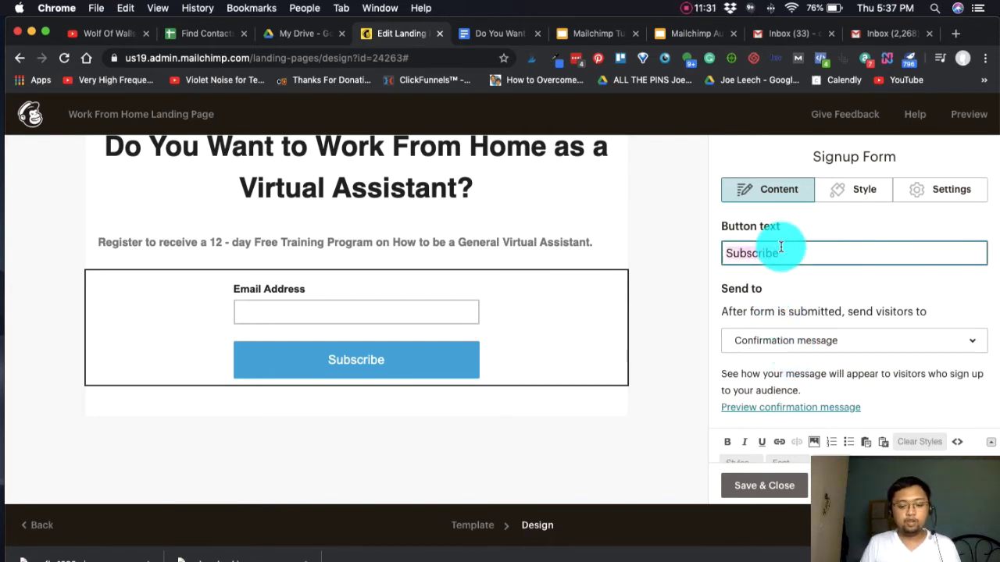
text(Give)
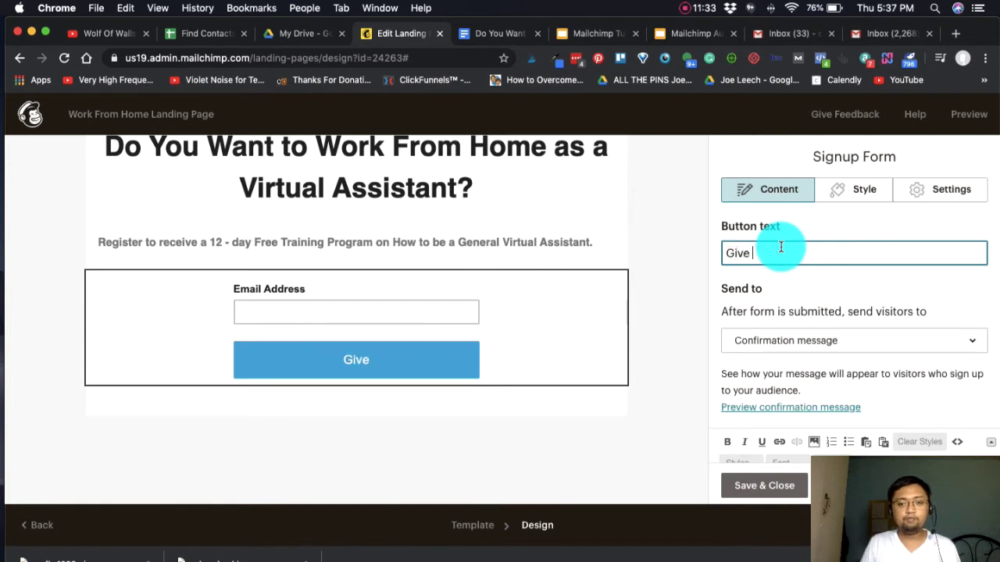
text( me My )
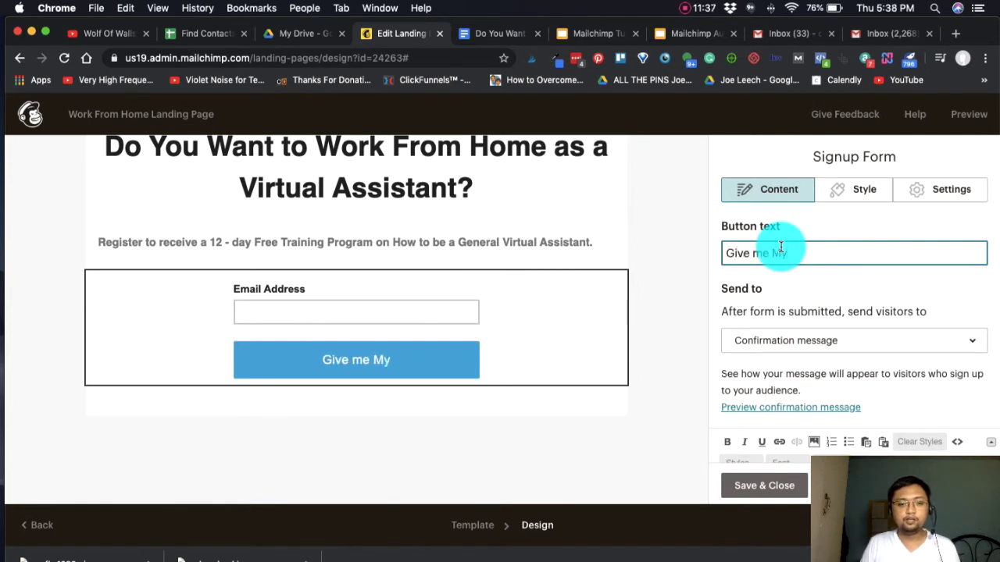
text(Lesson)
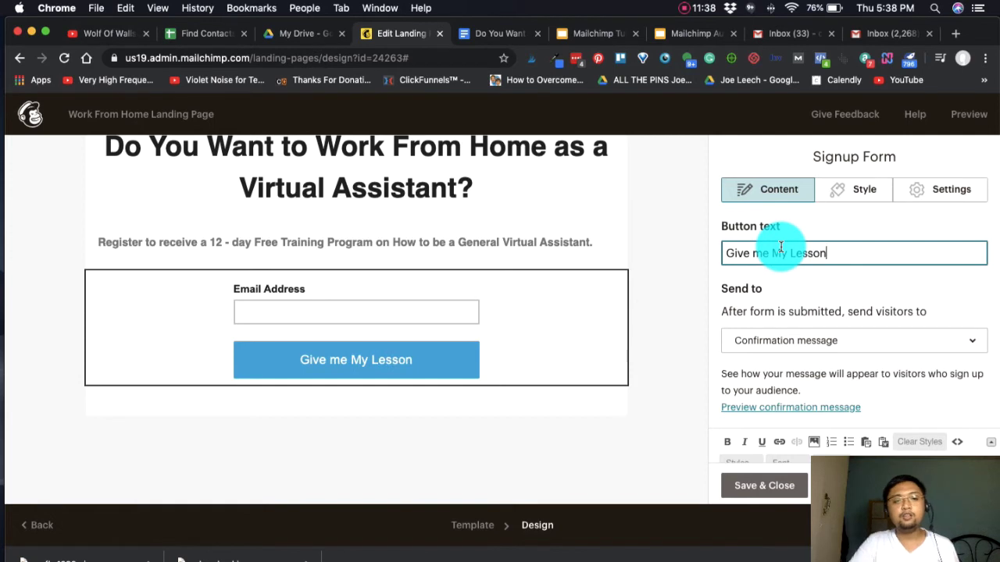
triple_click(767, 246)
click(764, 251)
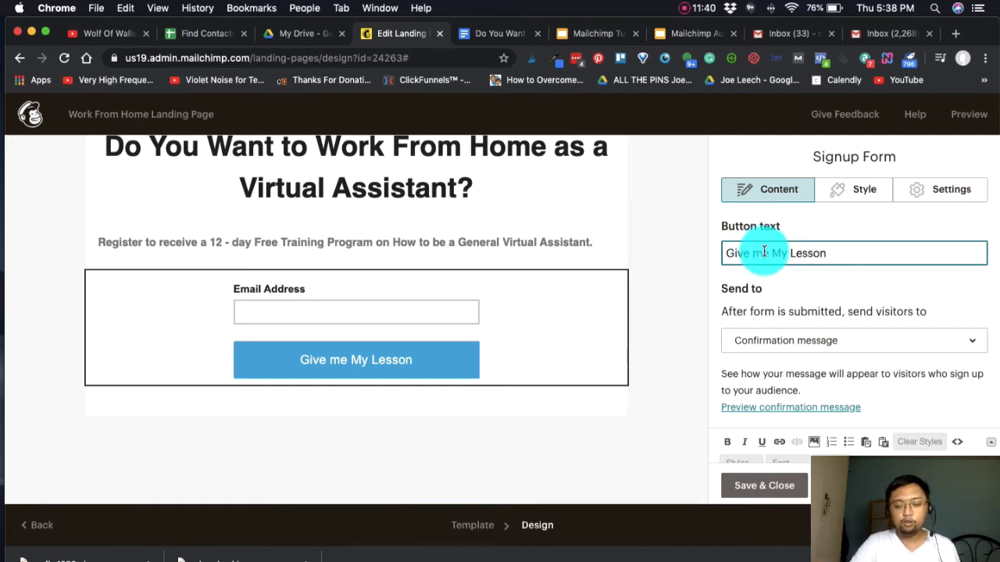
key(BackSpace)
text(M)
scroll(789, 316, down, 3)
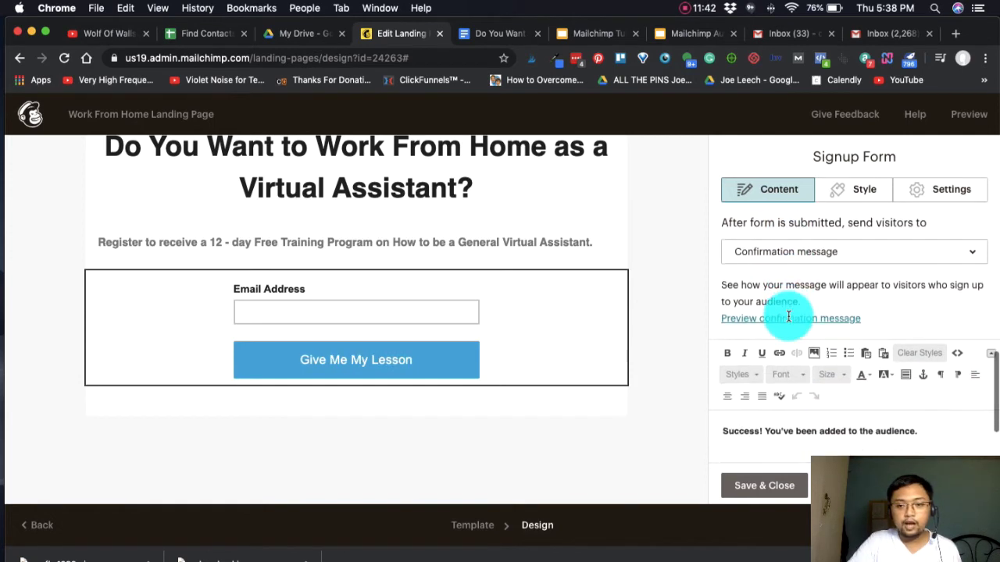
scroll(788, 316, down, 2)
scroll(788, 315, up, 10)
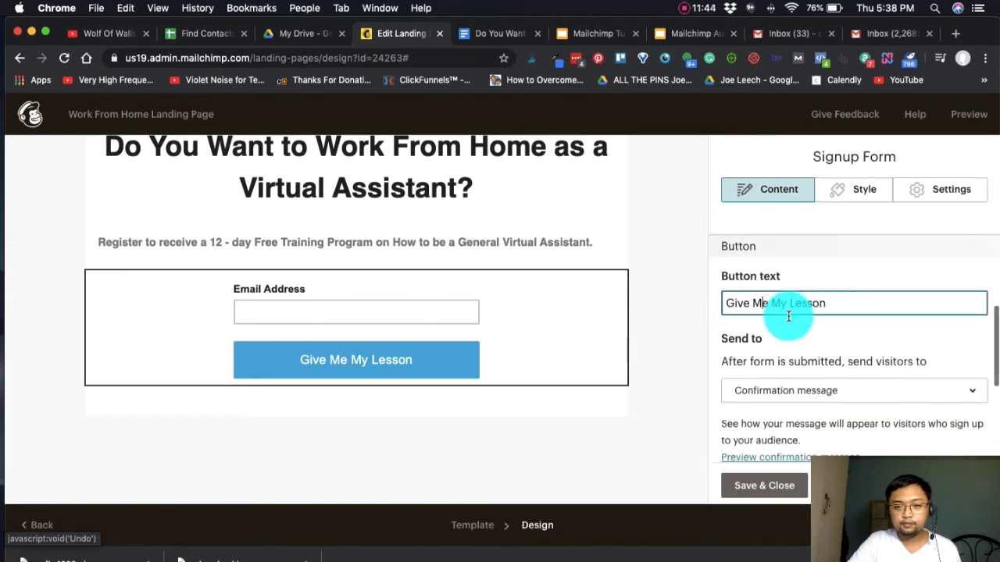
scroll(795, 353, down, 8)
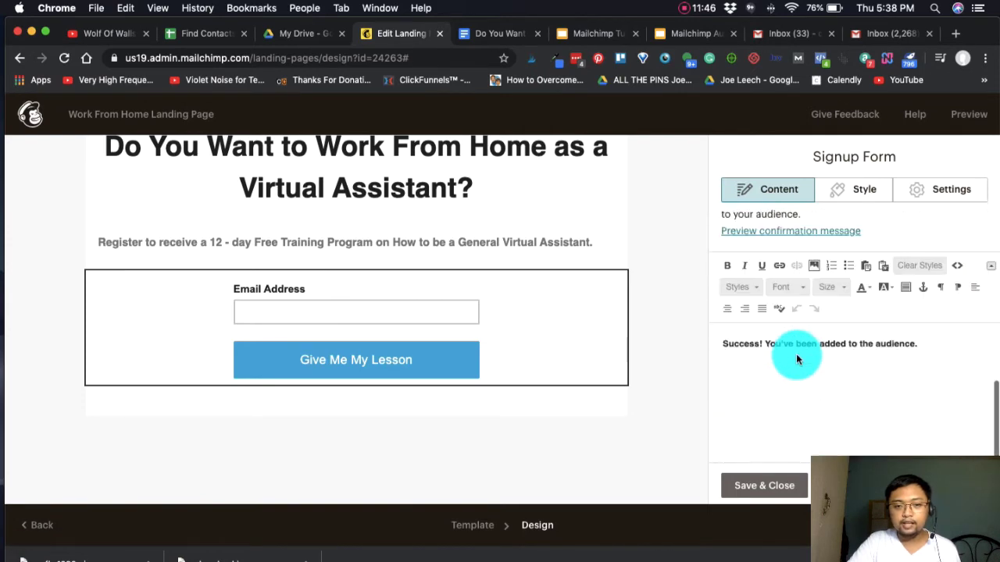
Step: Select and inspect the confirmation message text in the signup form settings
click(796, 349)
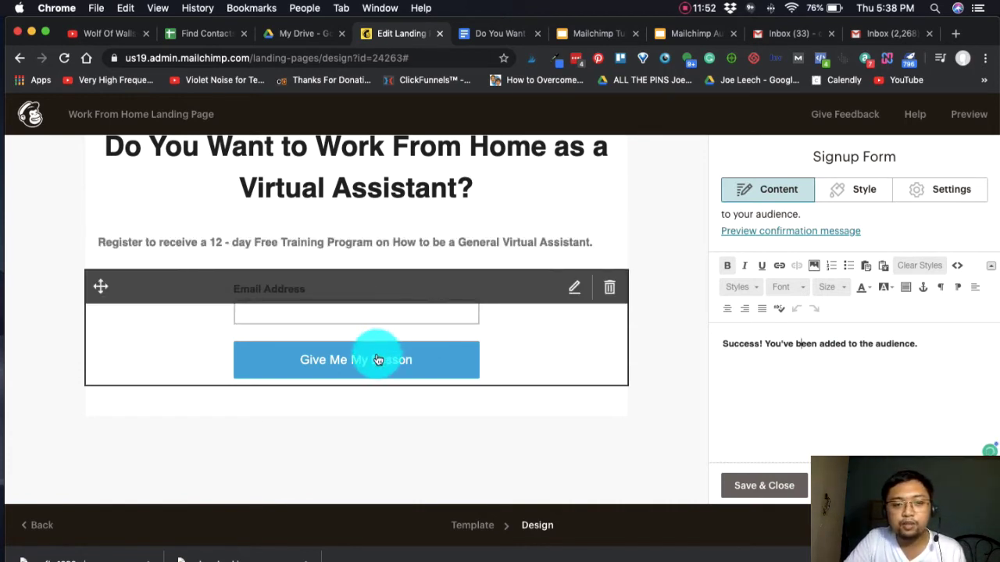
click(838, 353)
triple_click(837, 350)
scroll(837, 351, up, 2)
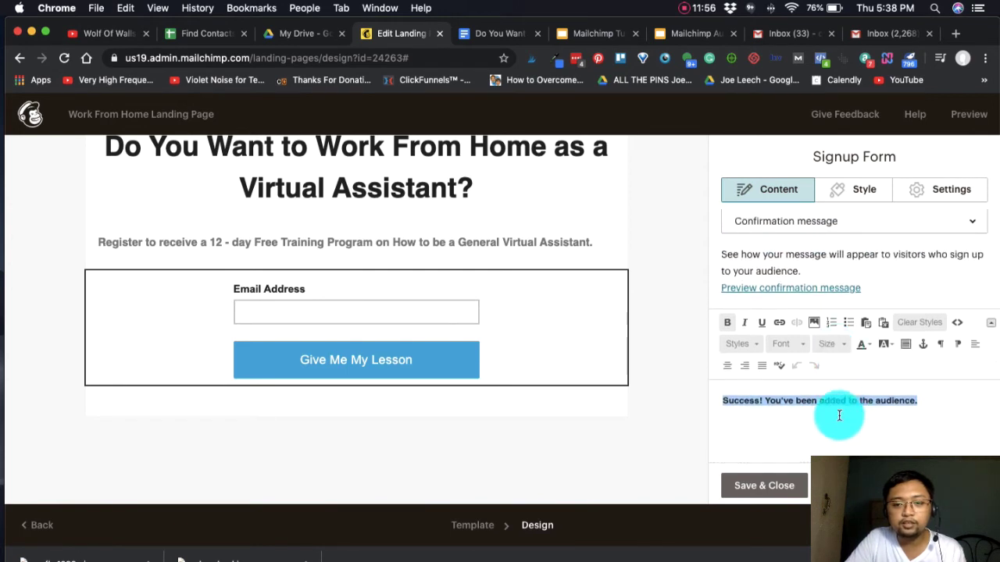
click(841, 407)
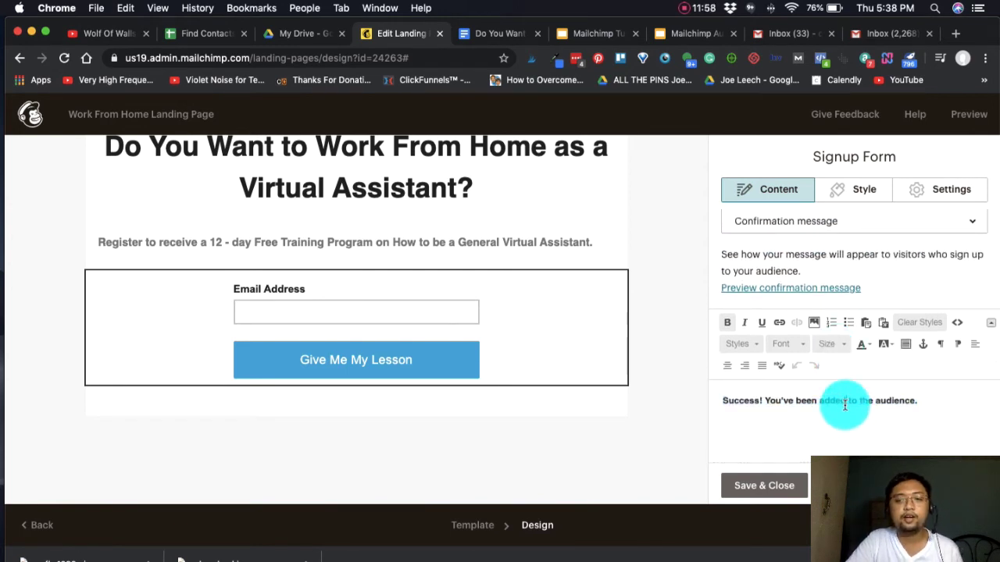
scroll(843, 406, up, 2)
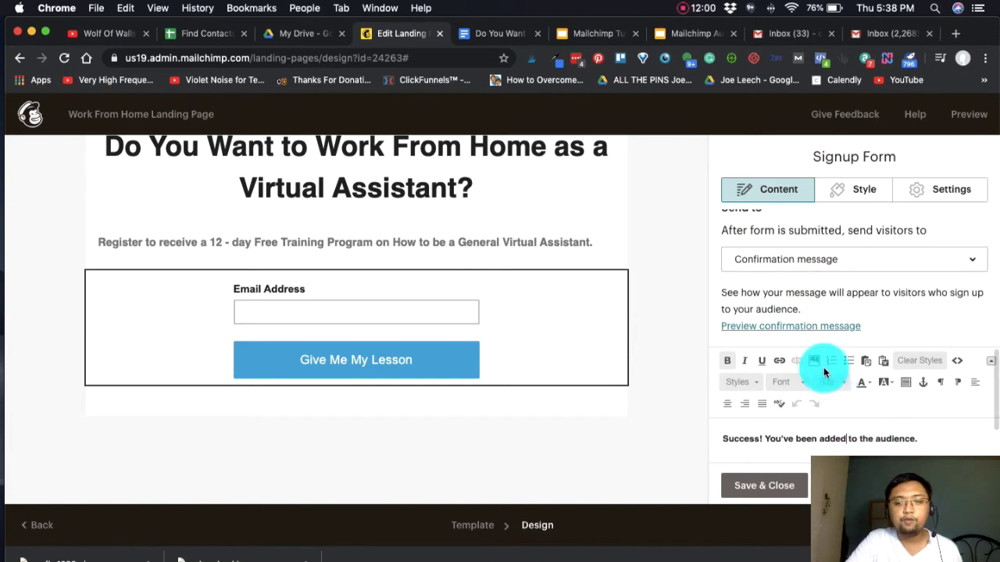
Step: Preview the confirmation message on the form, then exit the preview
click(811, 332)
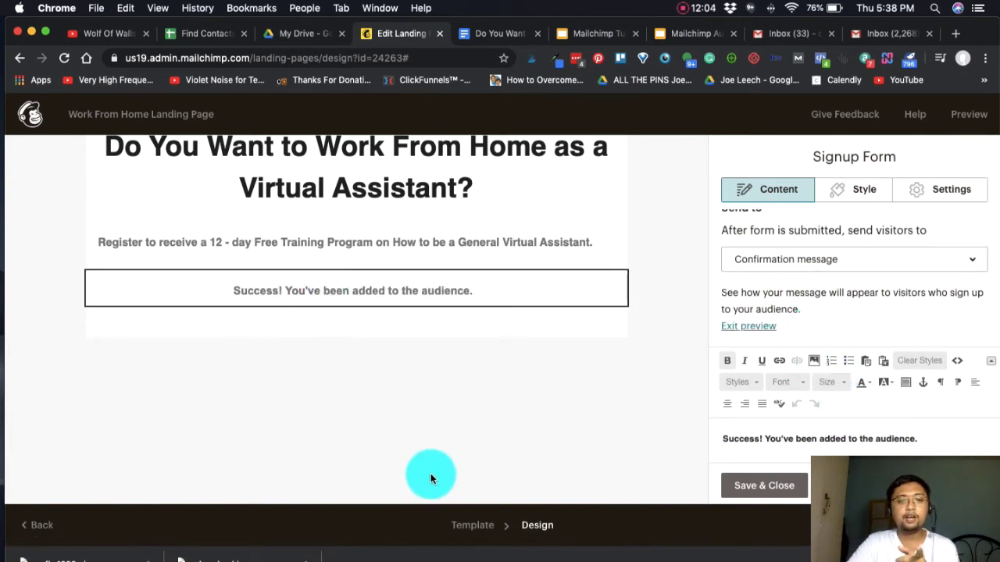
click(729, 329)
scroll(727, 330, up, 1)
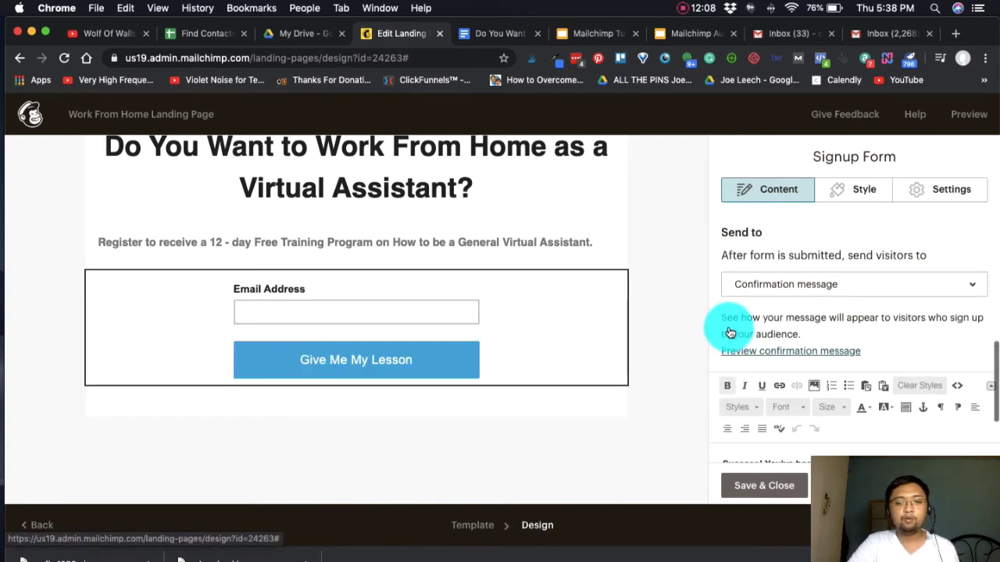
click(748, 289)
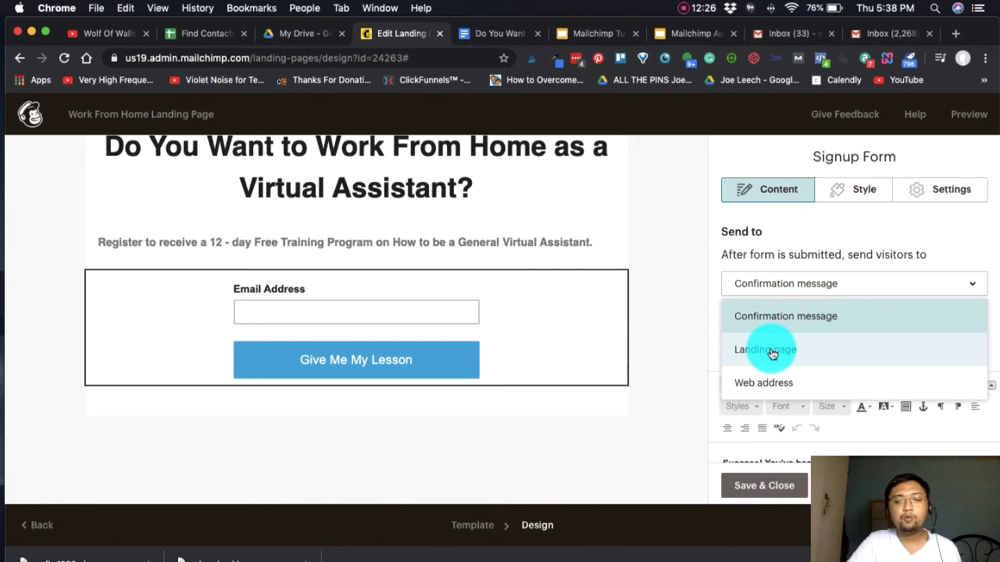
Step: Try sending visitors to a Landing page, with Test landing page as destination
click(771, 354)
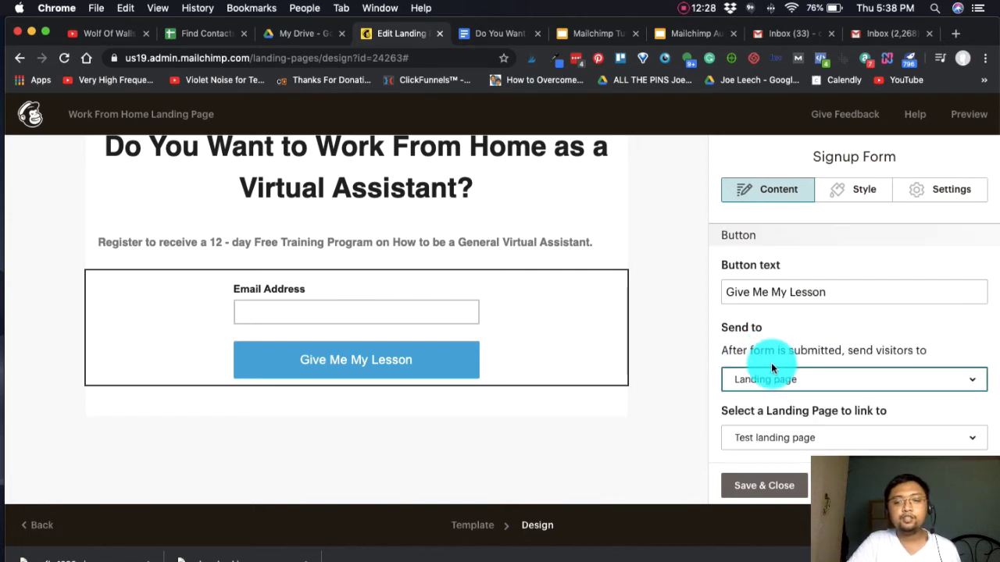
click(750, 435)
click(795, 469)
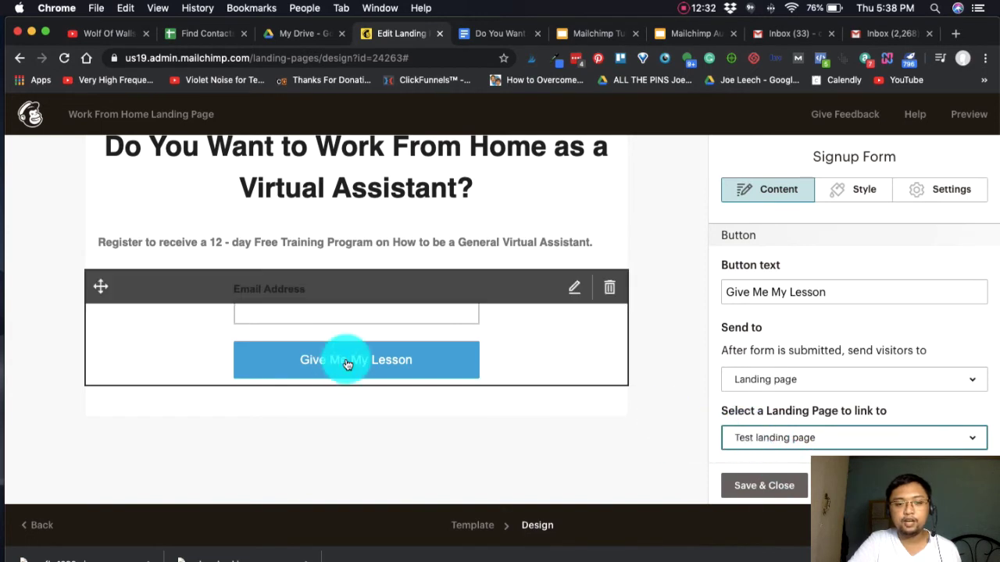
click(805, 438)
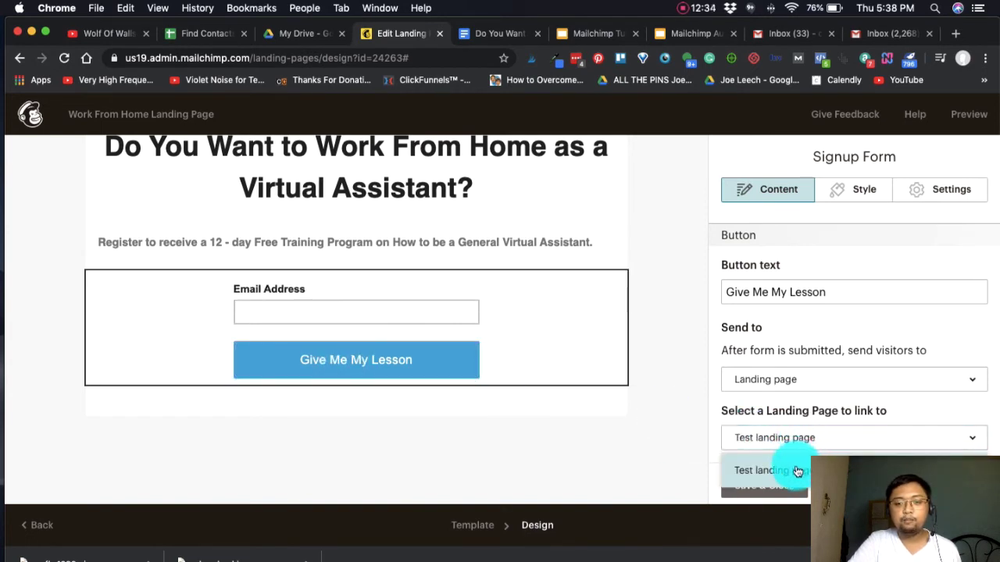
click(796, 470)
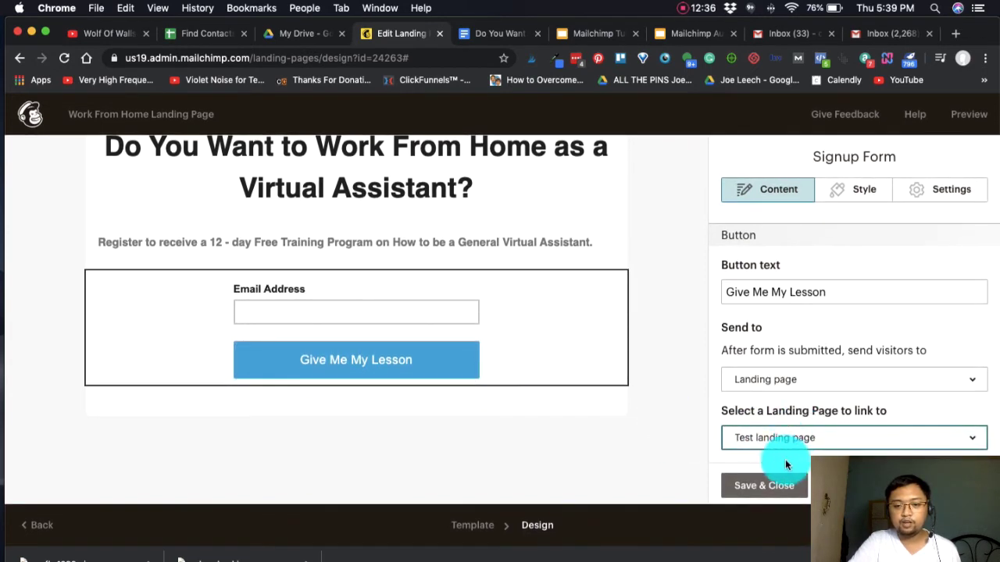
Step: Switch the after-submit destination to Web address and focus the empty URL field
click(790, 380)
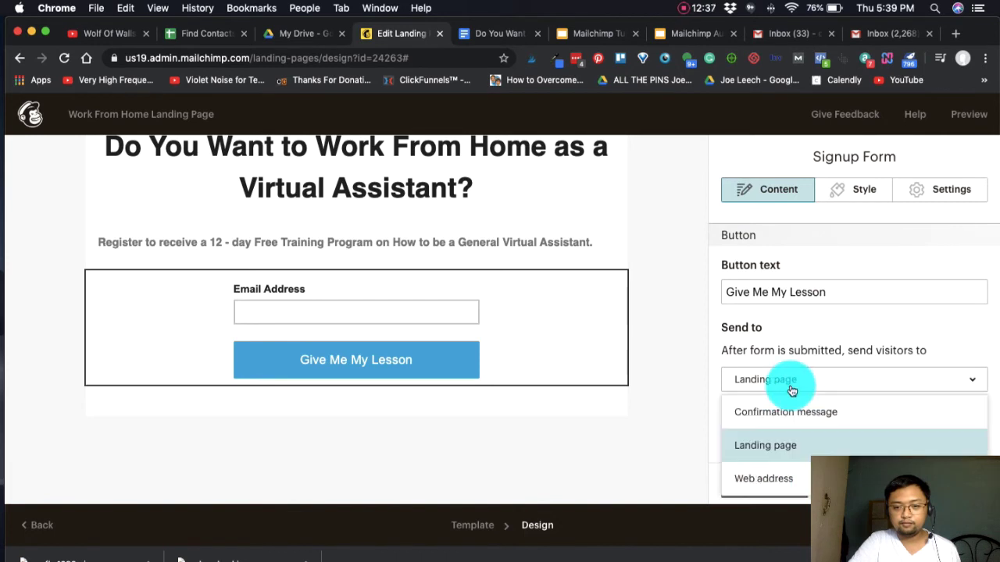
click(768, 478)
click(805, 434)
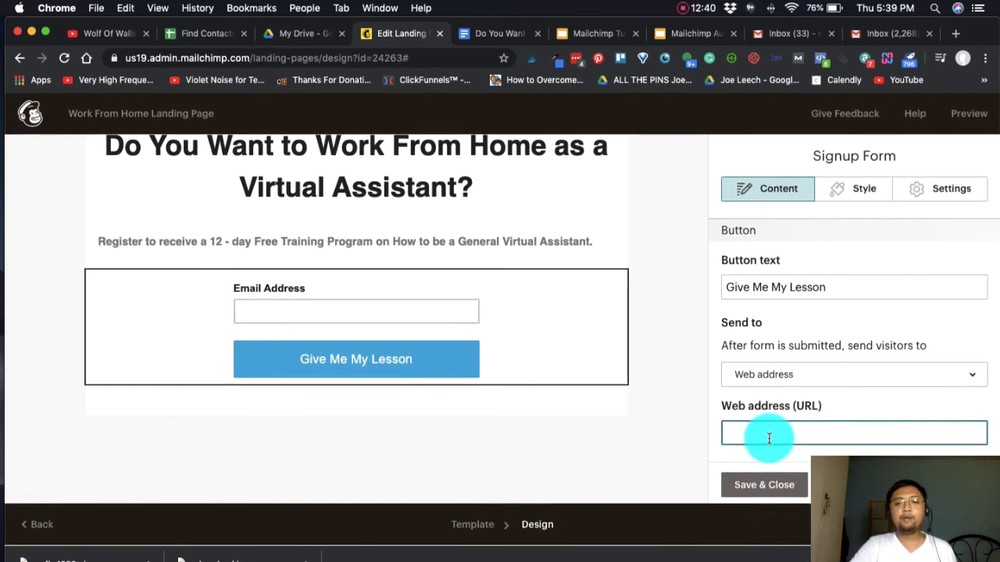
scroll(554, 395, up, 3)
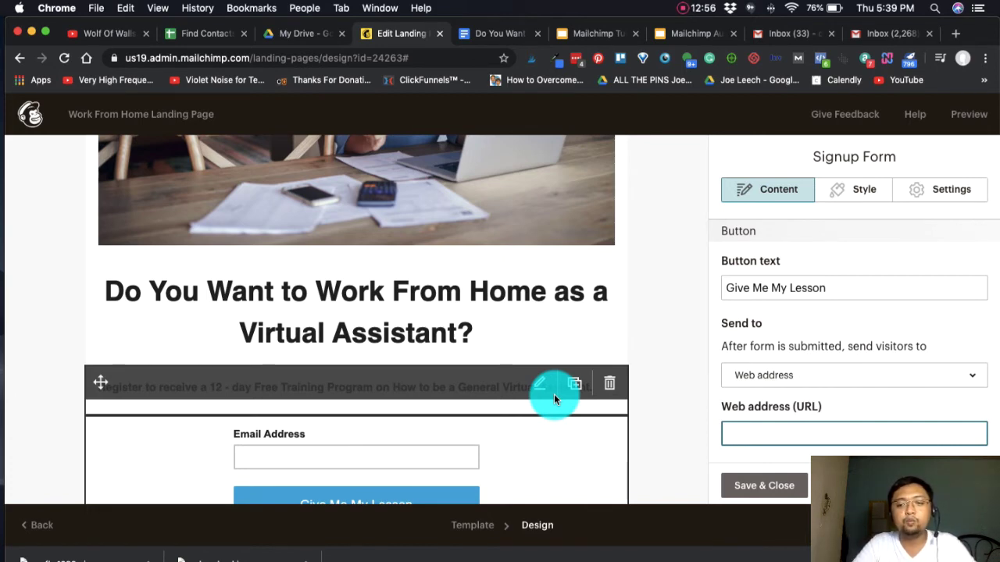
Step: Set Send to back to Confirmation message and Save & Close the signup form settings
scroll(669, 422, down, 2)
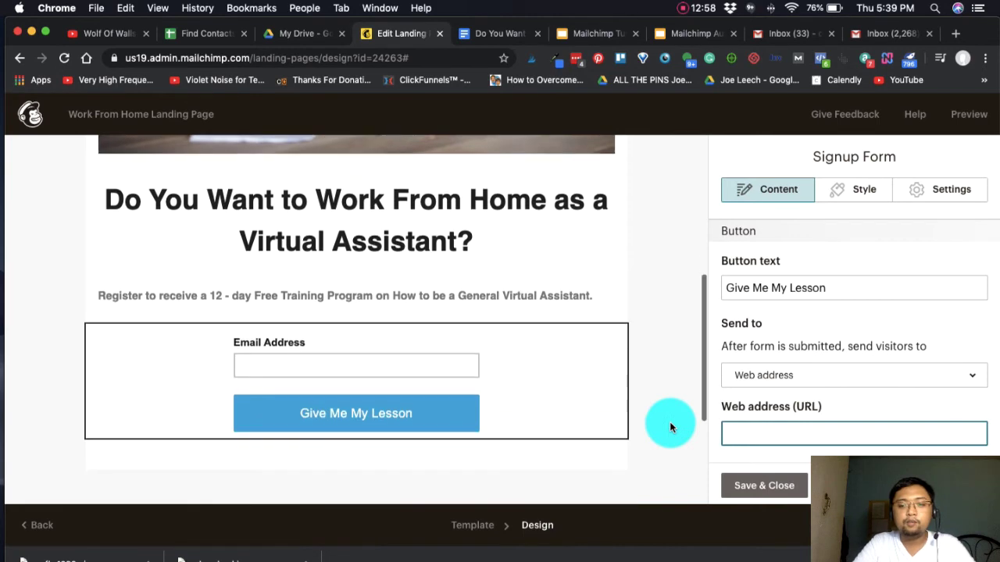
click(751, 375)
click(775, 390)
scroll(754, 359, down, 2)
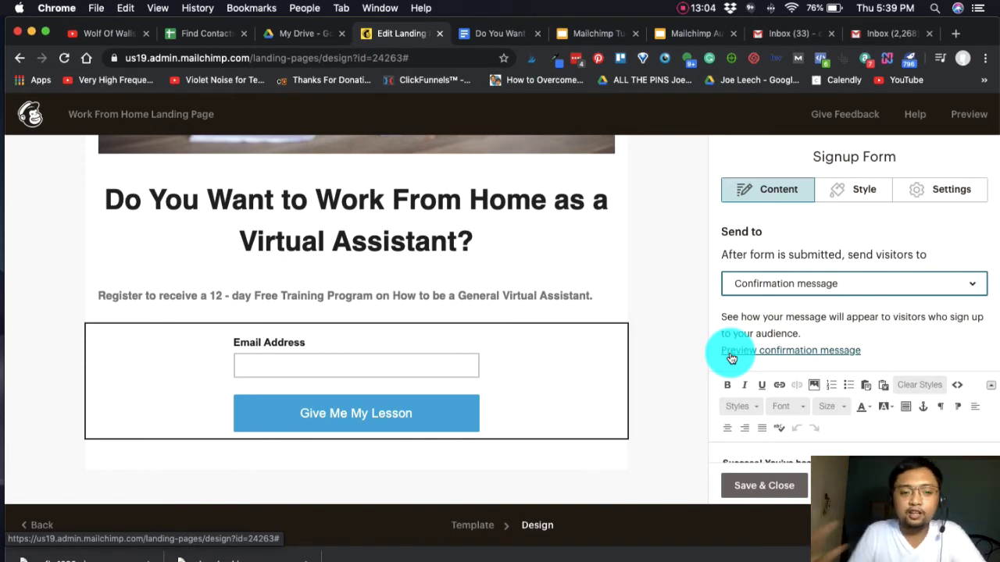
scroll(761, 352, down, 4)
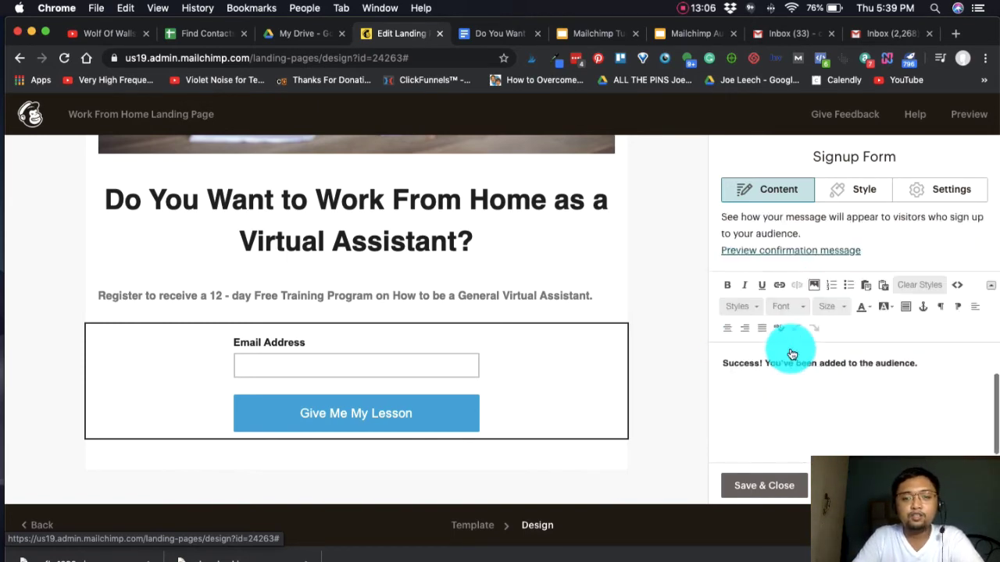
scroll(789, 351, up, 5)
scroll(497, 338, up, 5)
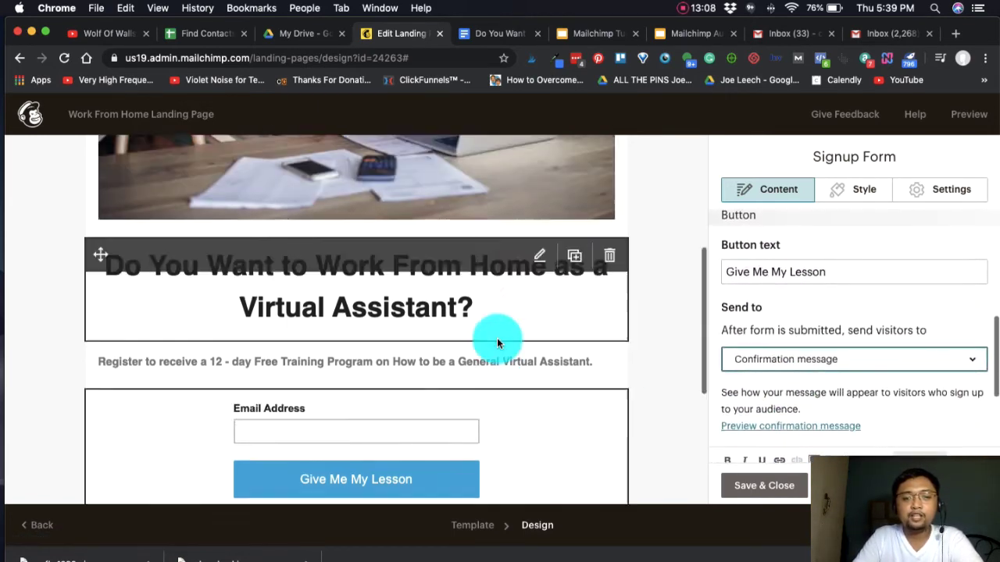
scroll(498, 338, down, 7)
scroll(500, 338, up, 3)
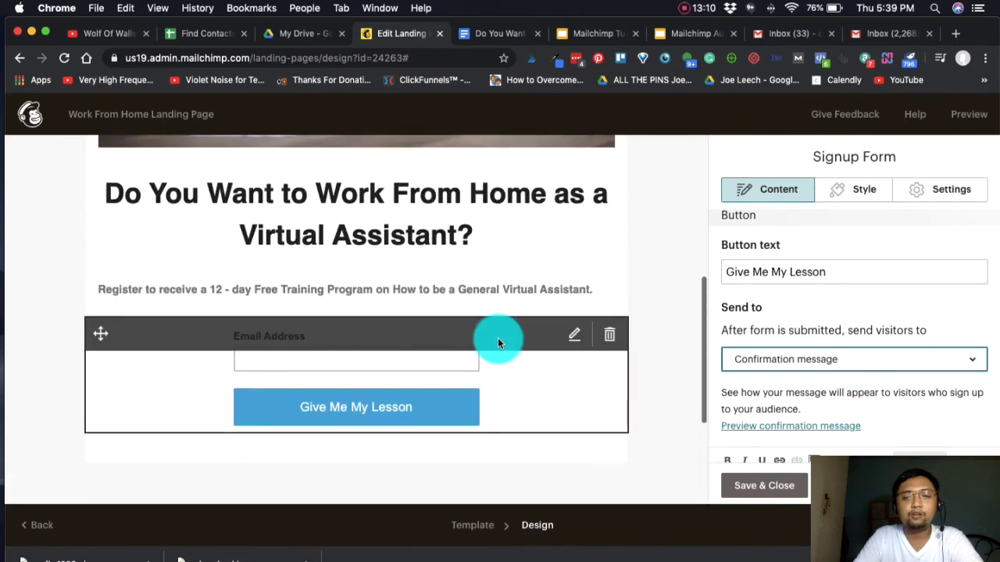
scroll(800, 348, down, 5)
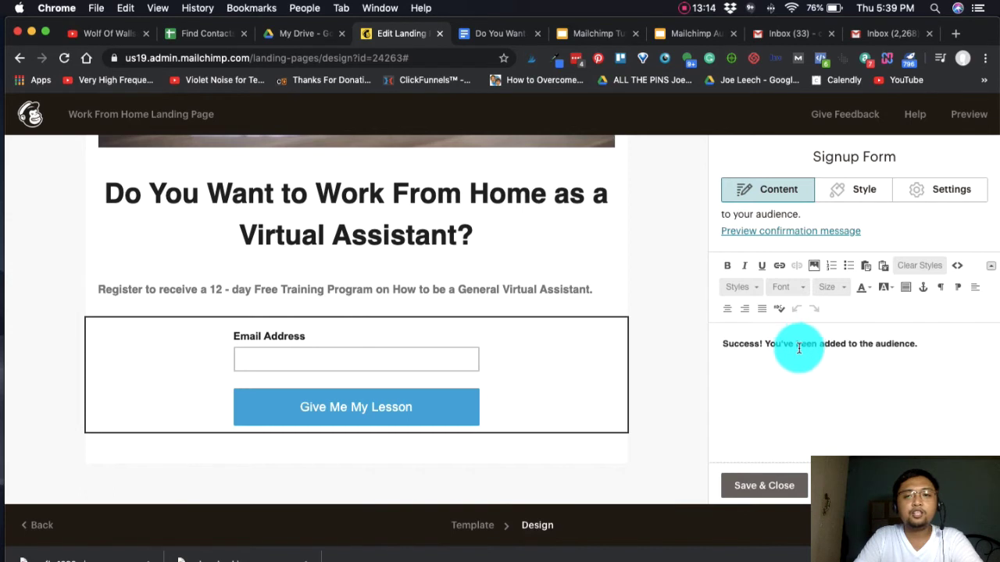
click(793, 480)
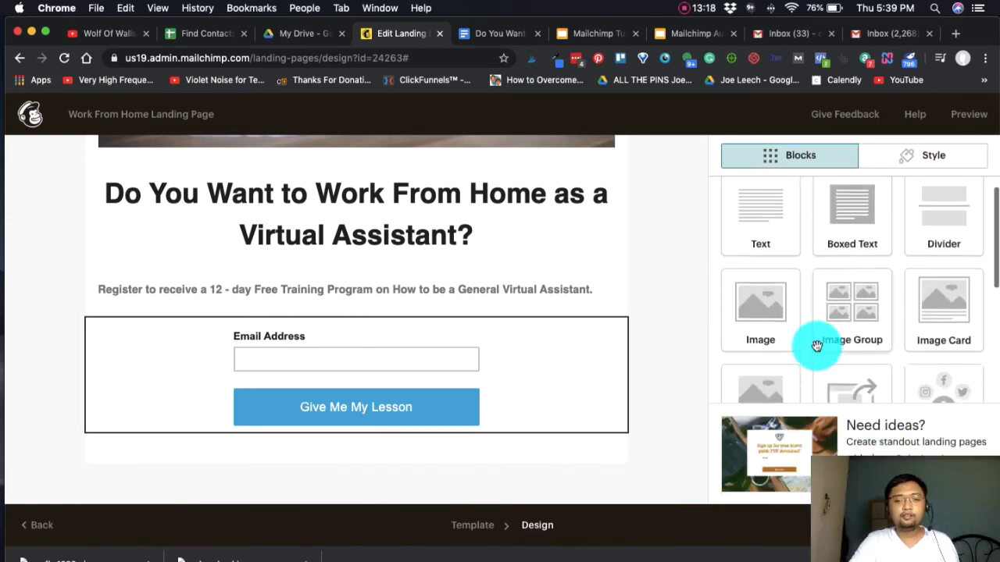
scroll(820, 341, down, 5)
scroll(817, 346, up, 5)
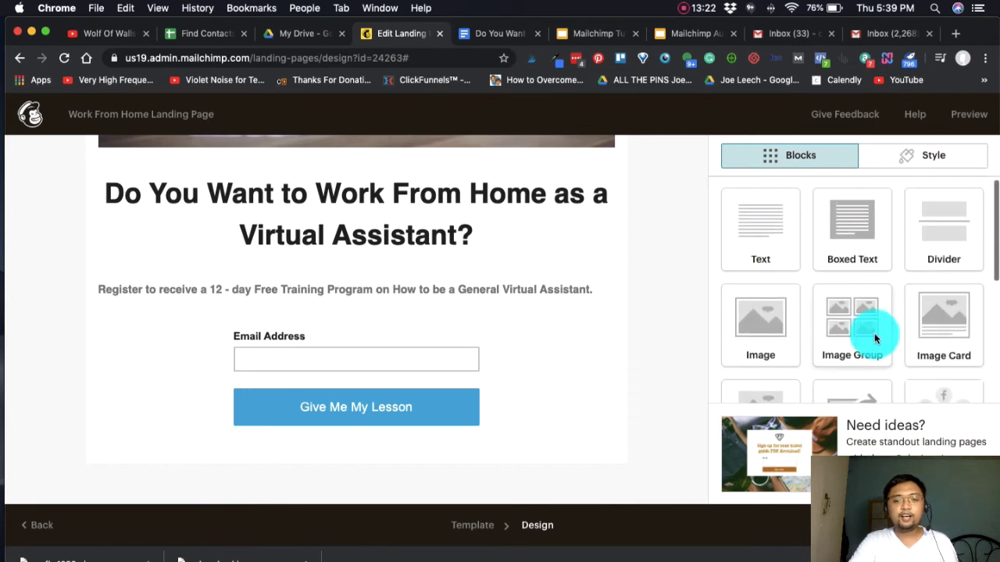
scroll(520, 298, up, 4)
scroll(869, 319, down, 5)
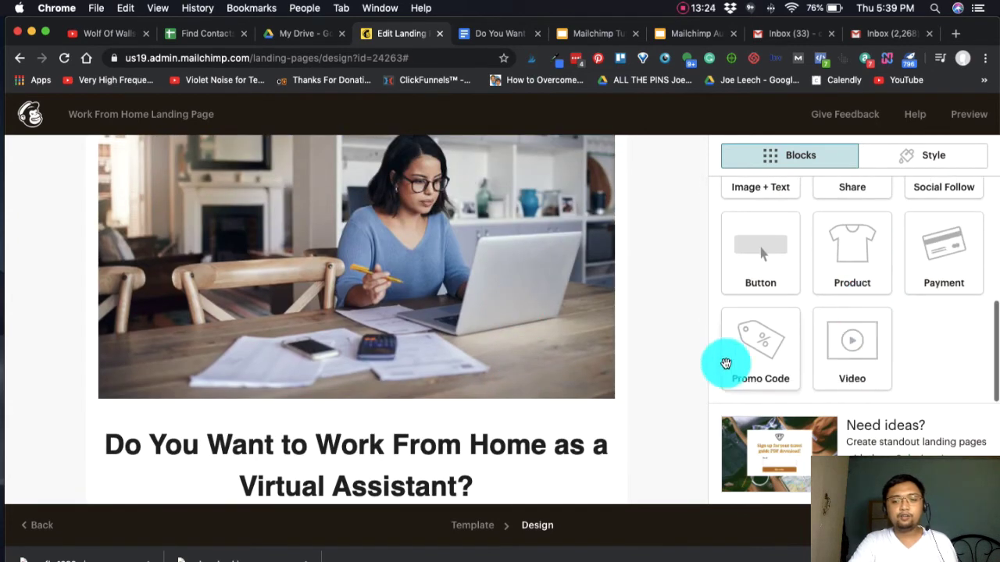
scroll(484, 389, down, 4)
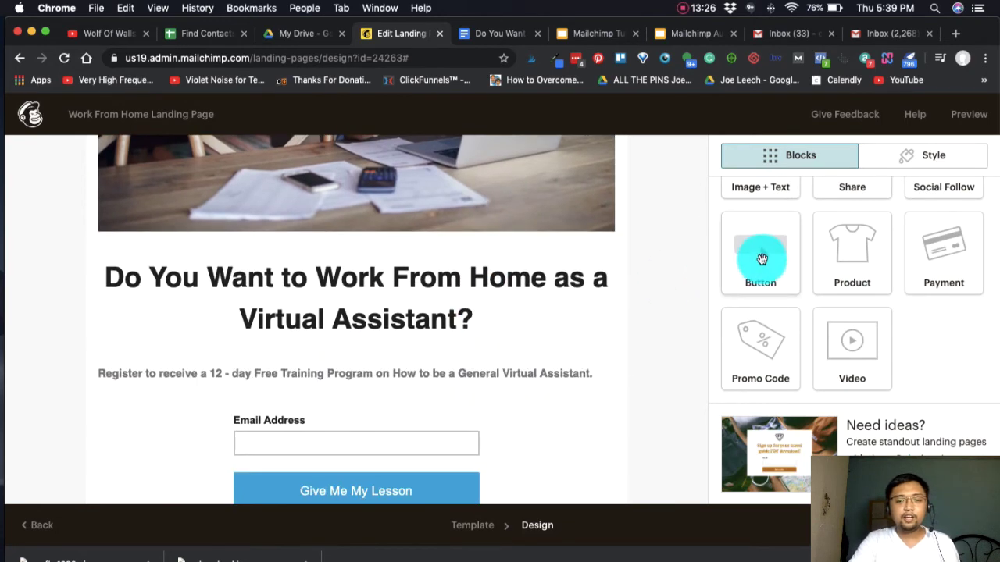
drag(761, 259, 502, 287)
scroll(502, 287, up, 8)
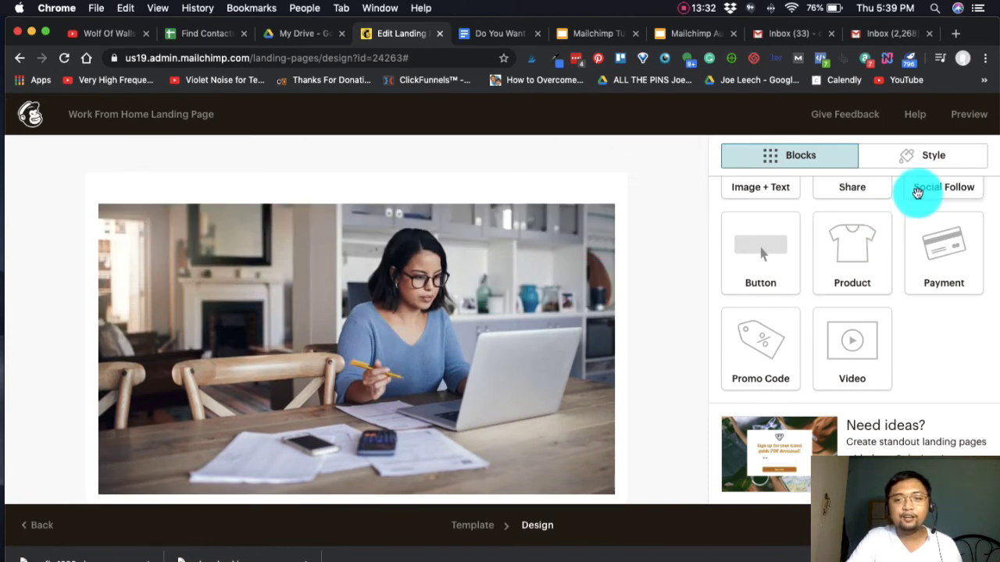
scroll(571, 205, down, 5)
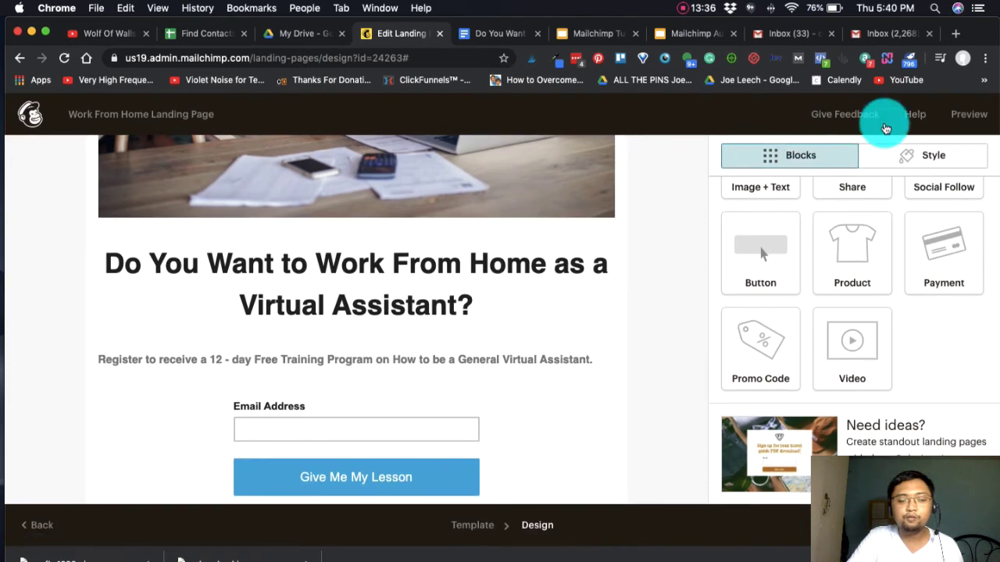
click(959, 114)
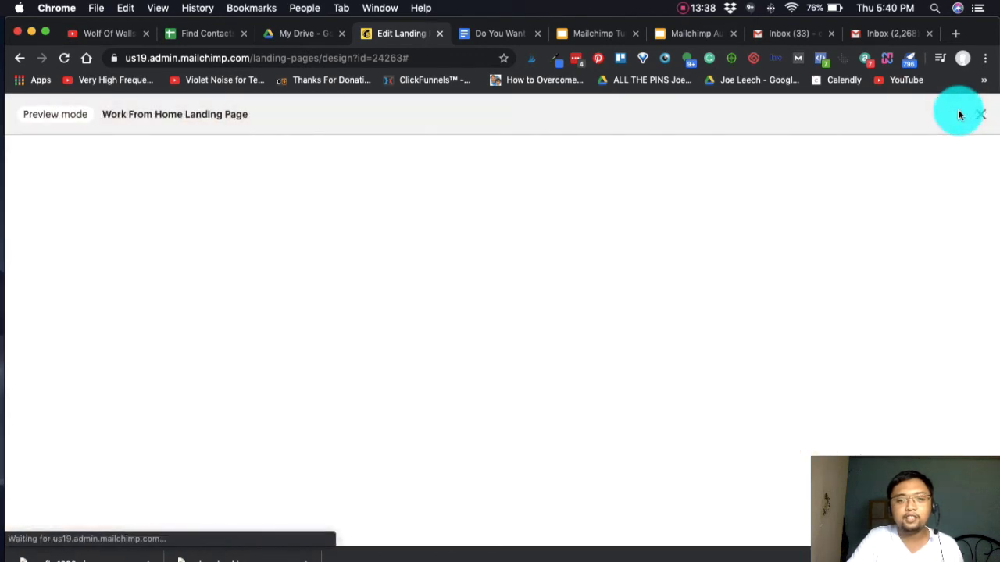
scroll(767, 183, down, 3)
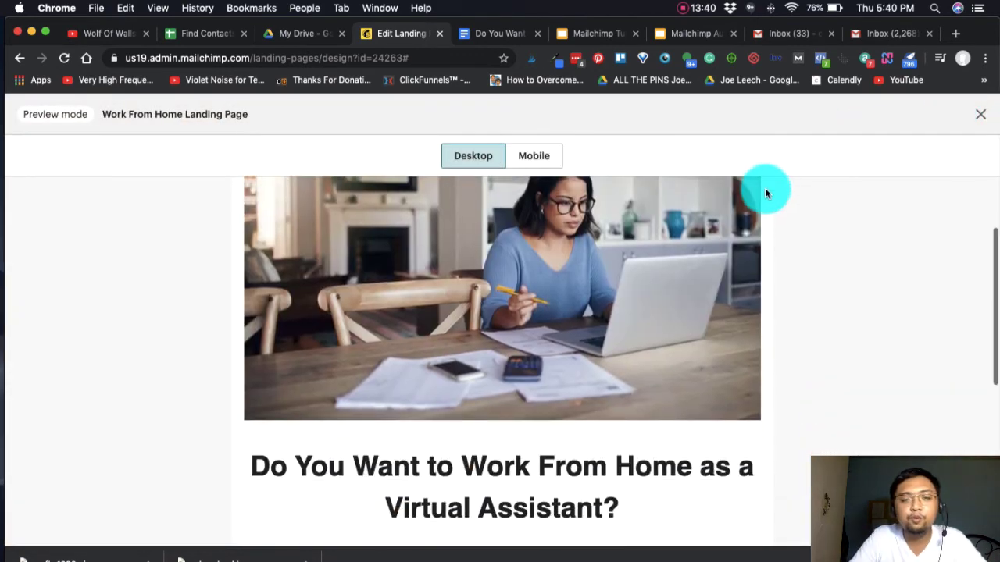
scroll(765, 187, down, 5)
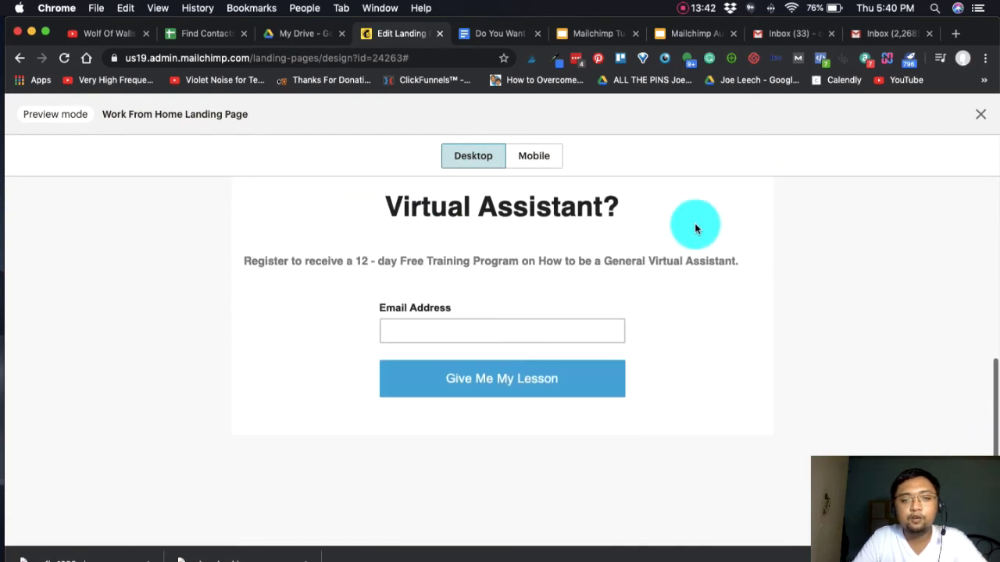
scroll(697, 242, up, 4)
scroll(677, 327, down, 3)
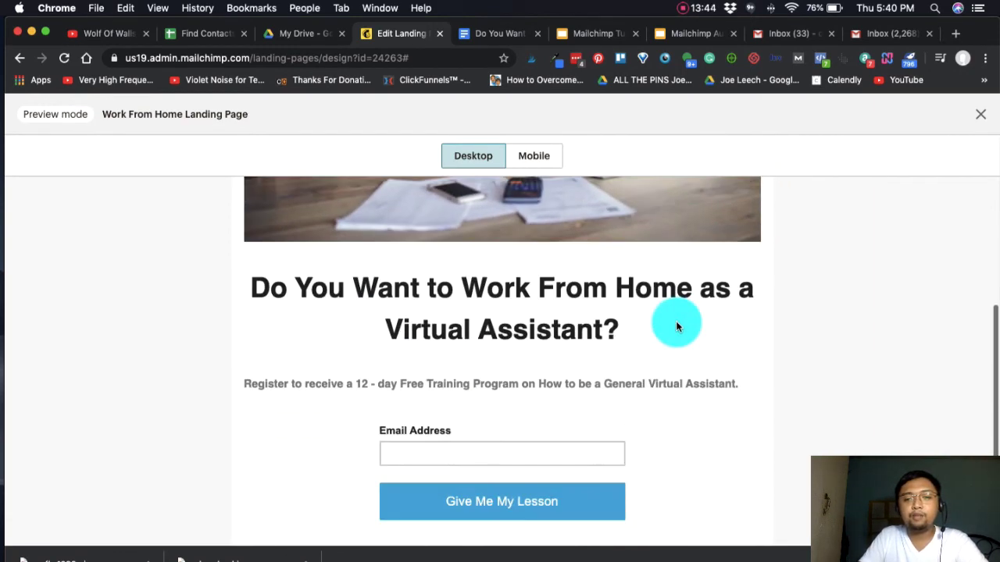
scroll(676, 326, down, 2)
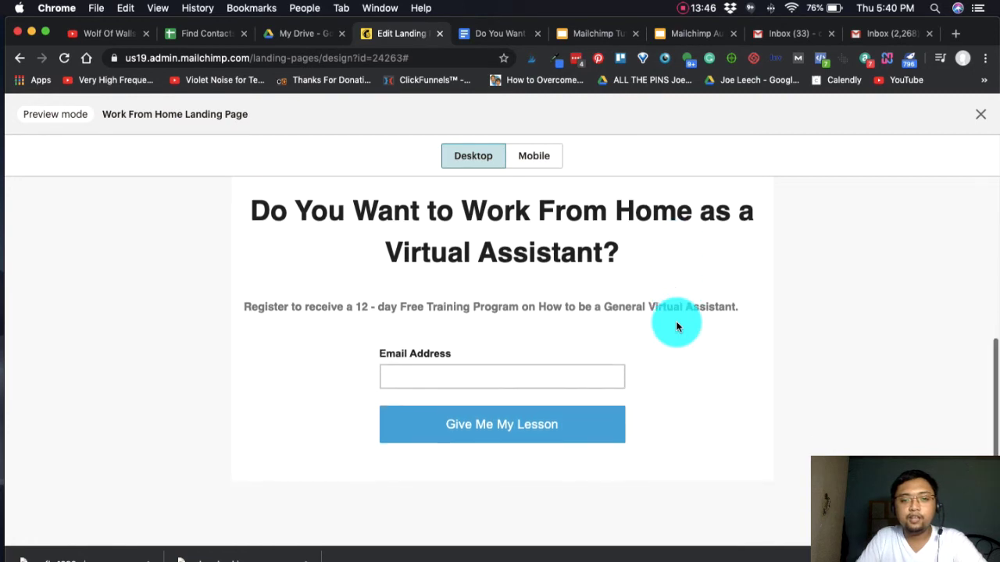
scroll(676, 326, up, 3)
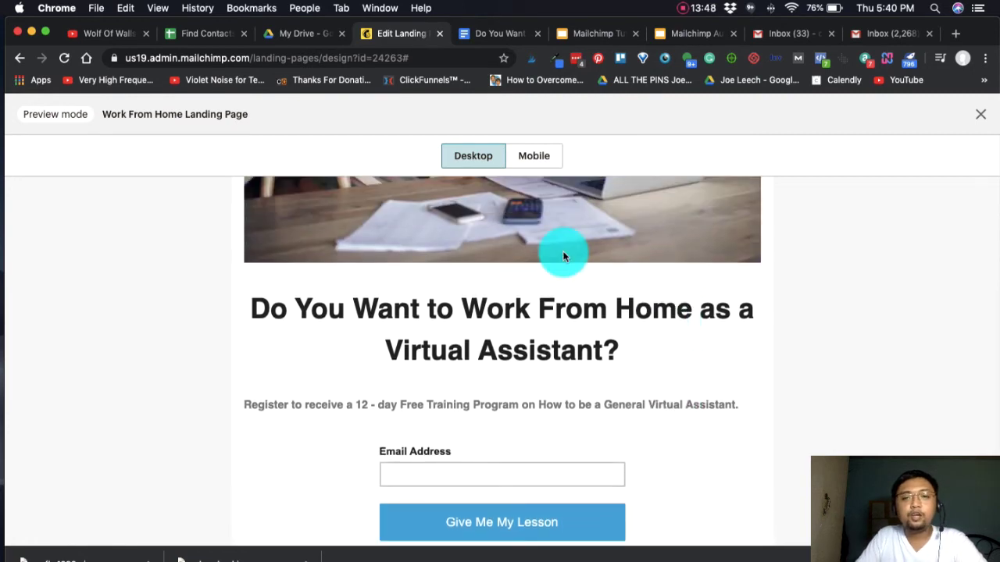
click(532, 163)
scroll(609, 287, up, 5)
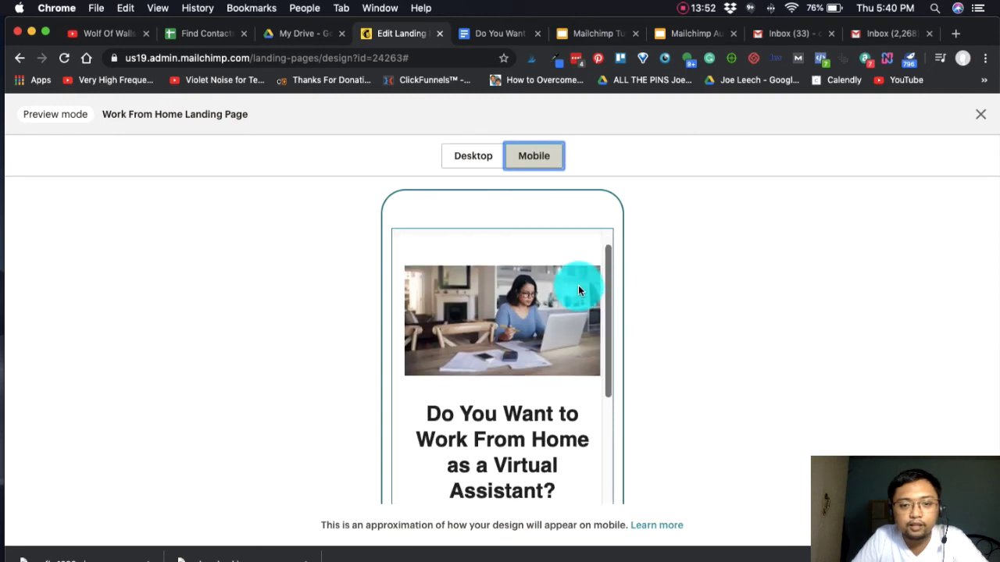
scroll(578, 290, down, 2)
scroll(564, 324, down, 5)
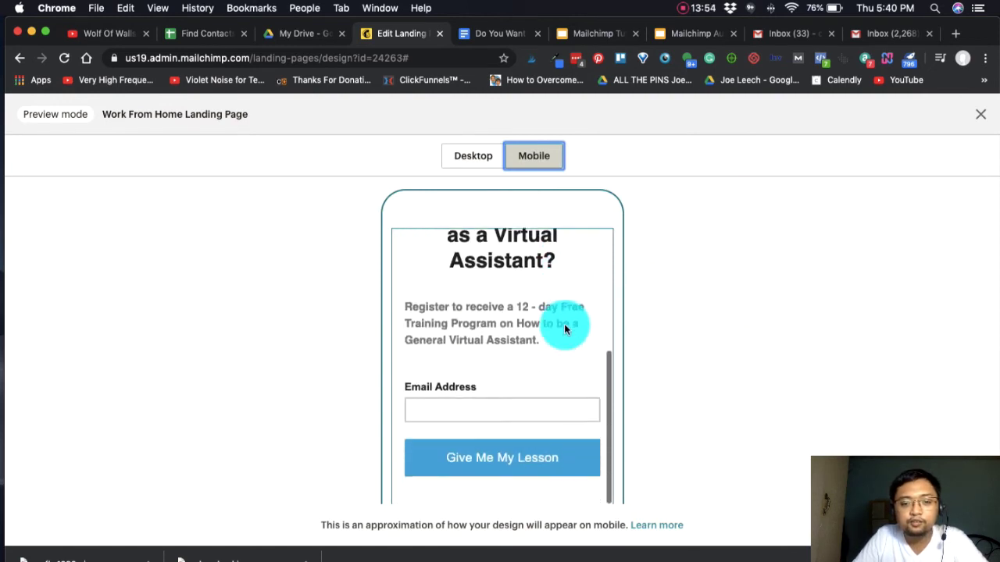
scroll(567, 328, up, 5)
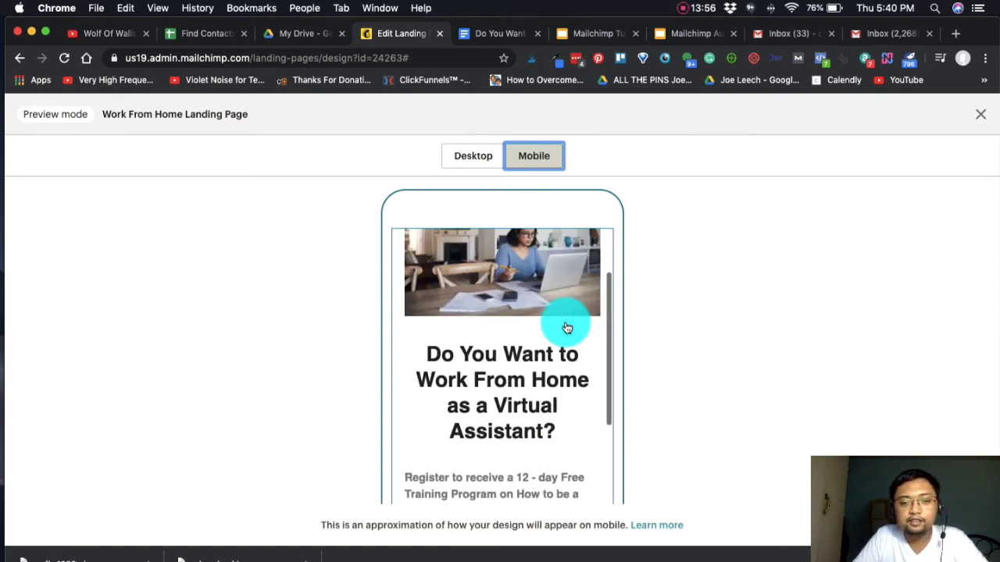
scroll(567, 328, down, 3)
scroll(567, 328, up, 4)
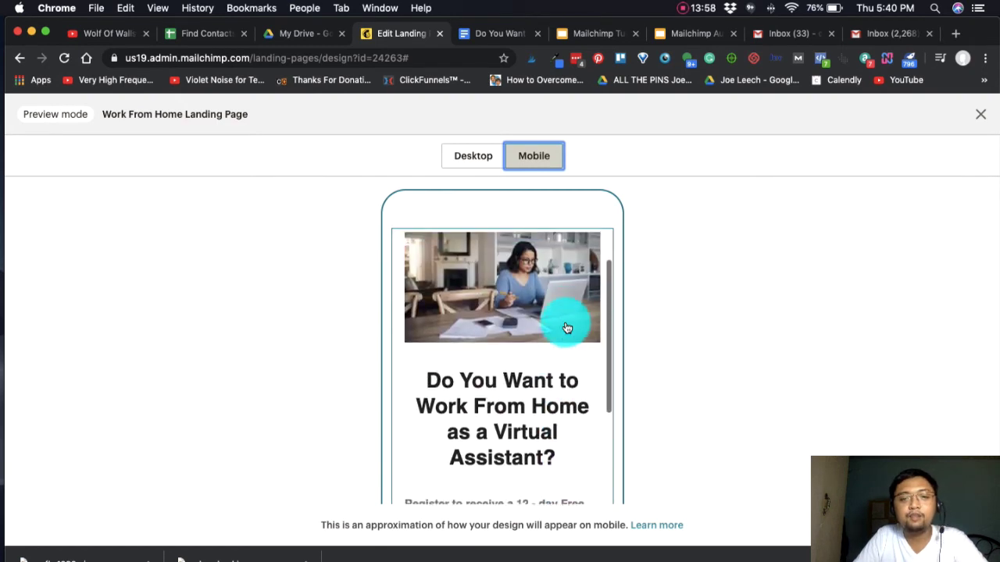
scroll(567, 328, down, 3)
scroll(566, 328, down, 3)
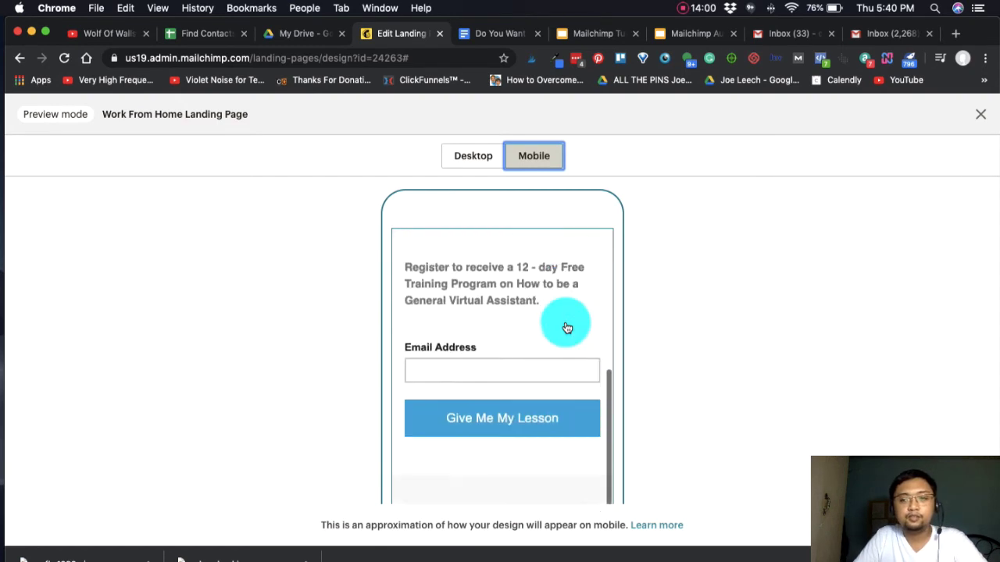
scroll(565, 328, up, 5)
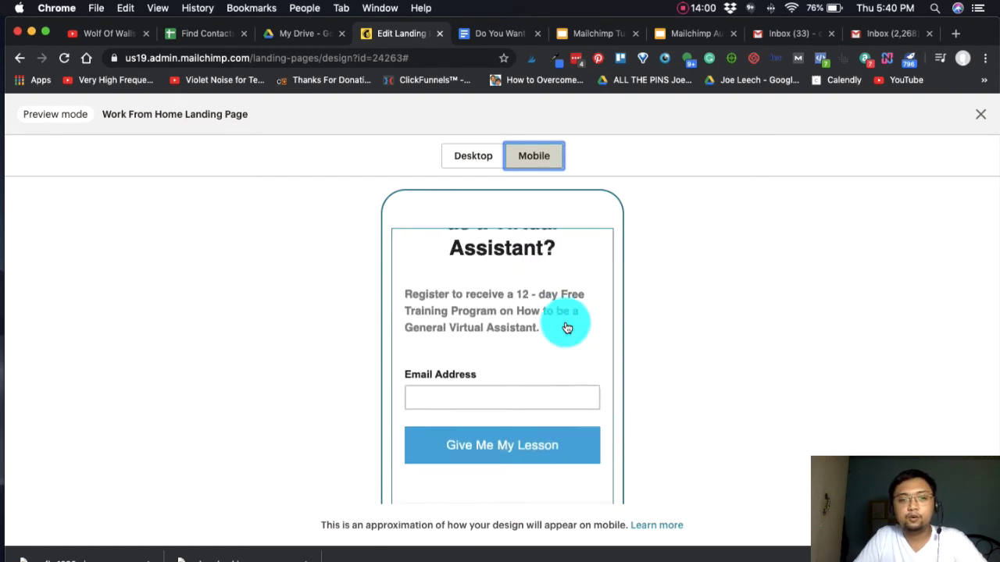
click(980, 114)
scroll(394, 281, up, 3)
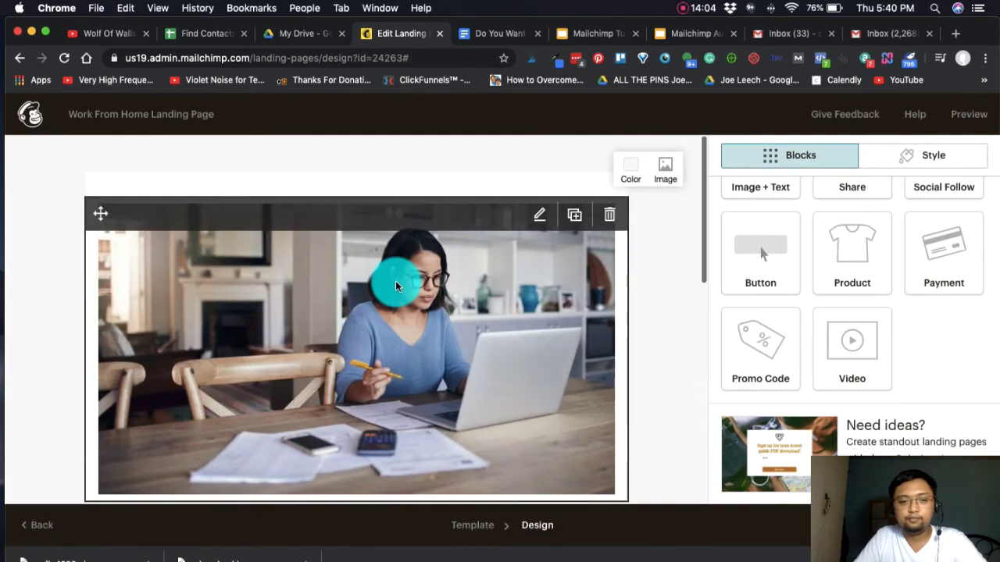
scroll(394, 279, down, 10)
scroll(395, 279, up, 10)
scroll(394, 279, down, 10)
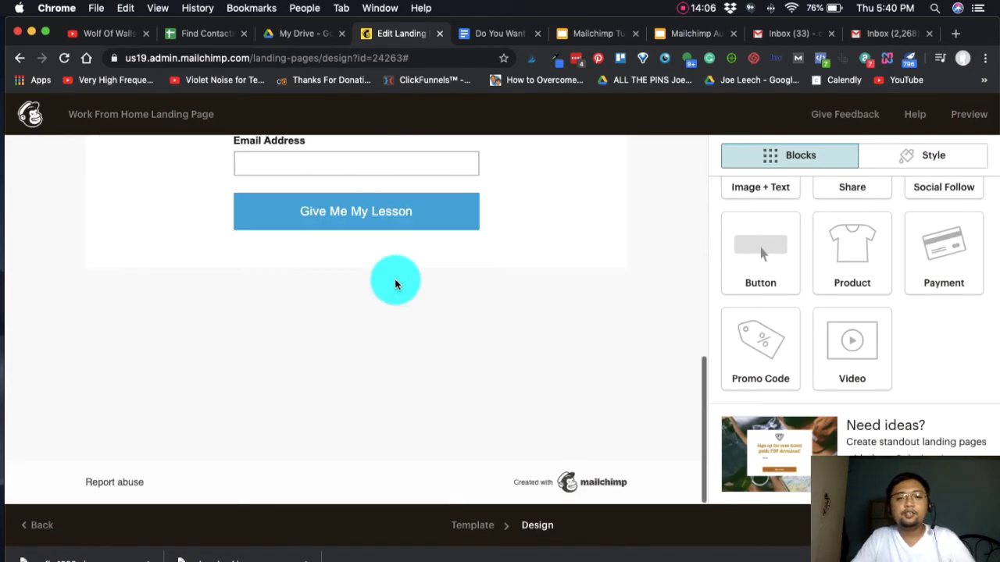
scroll(395, 279, up, 4)
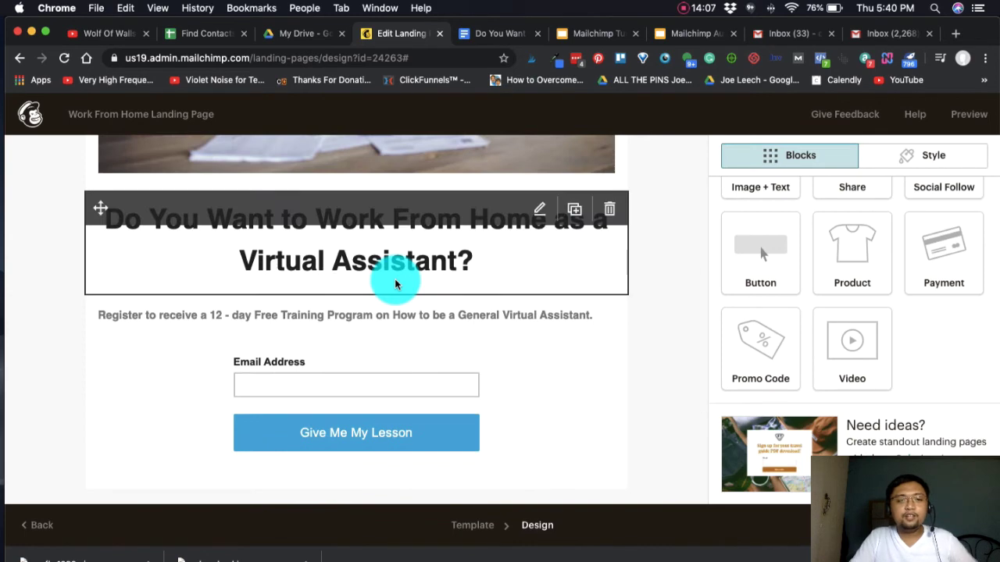
click(602, 33)
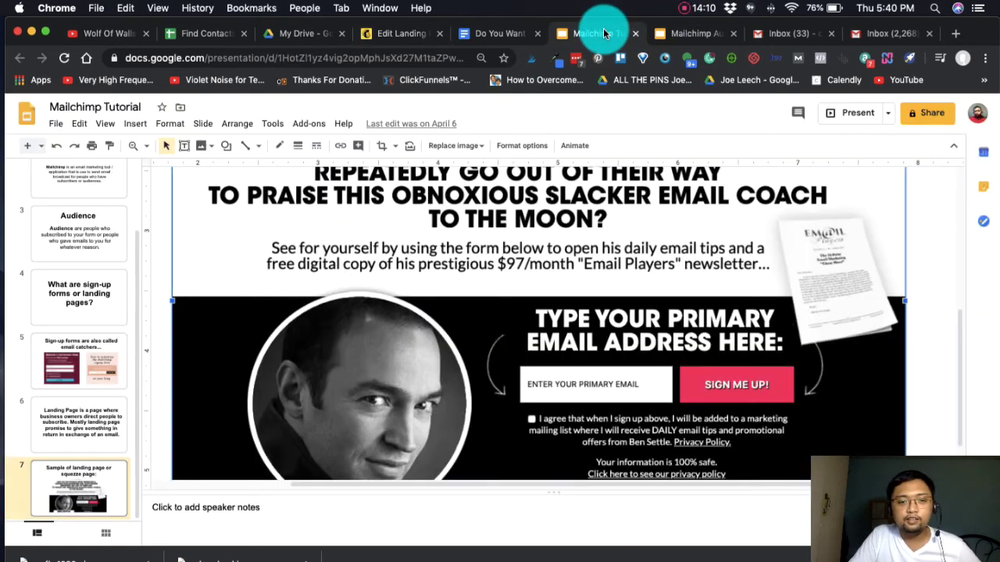
click(663, 33)
click(791, 278)
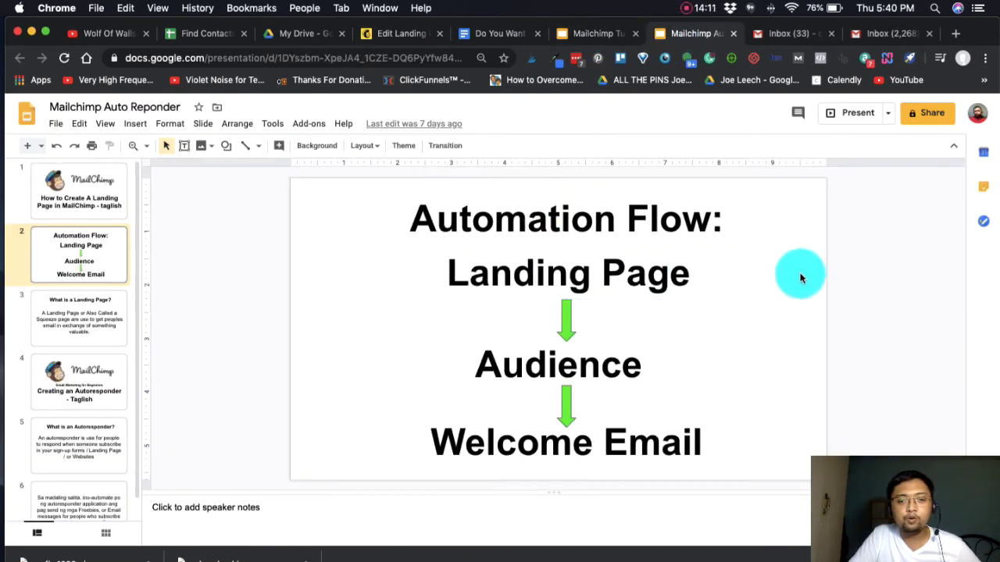
click(688, 271)
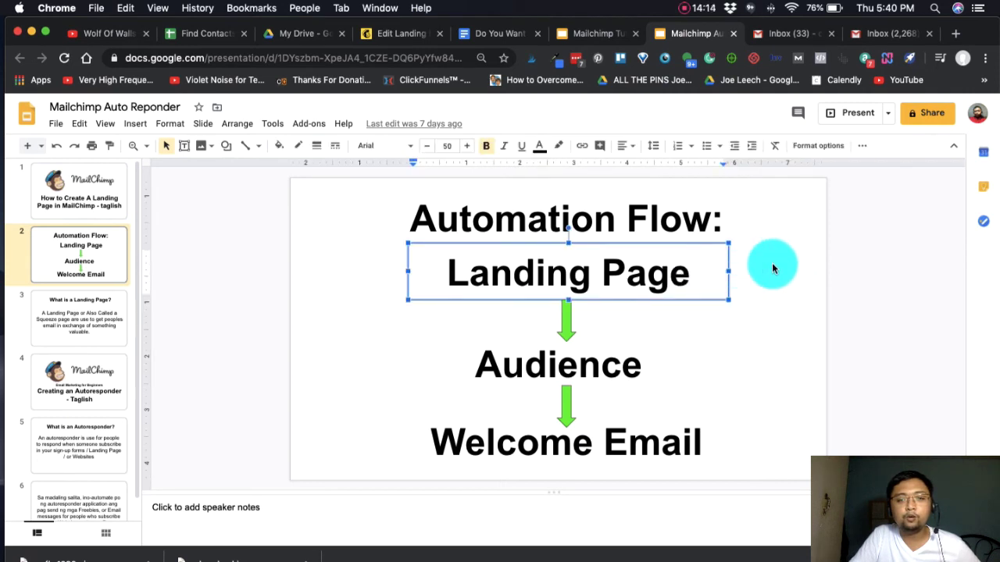
click(770, 264)
click(649, 290)
click(756, 261)
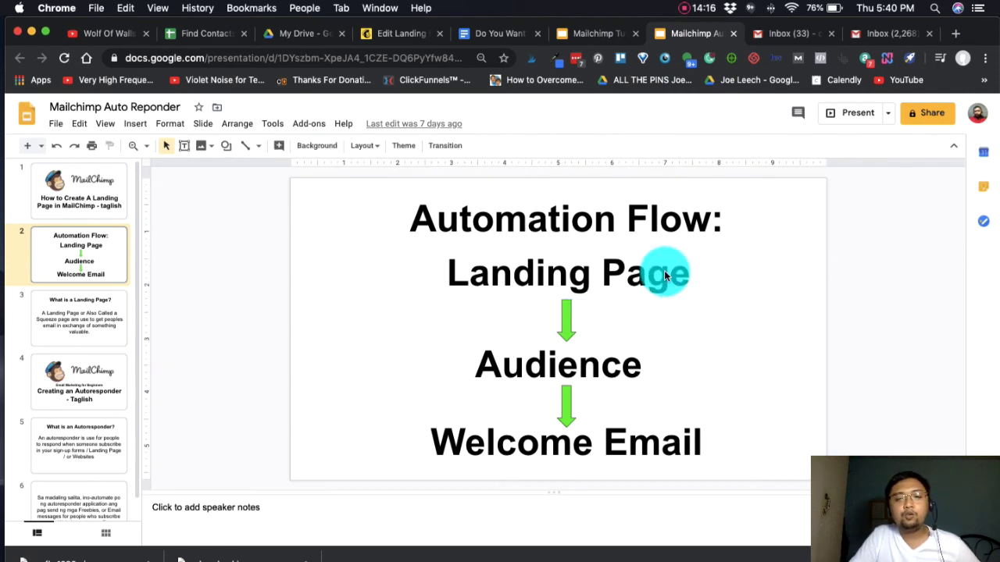
click(661, 271)
click(770, 248)
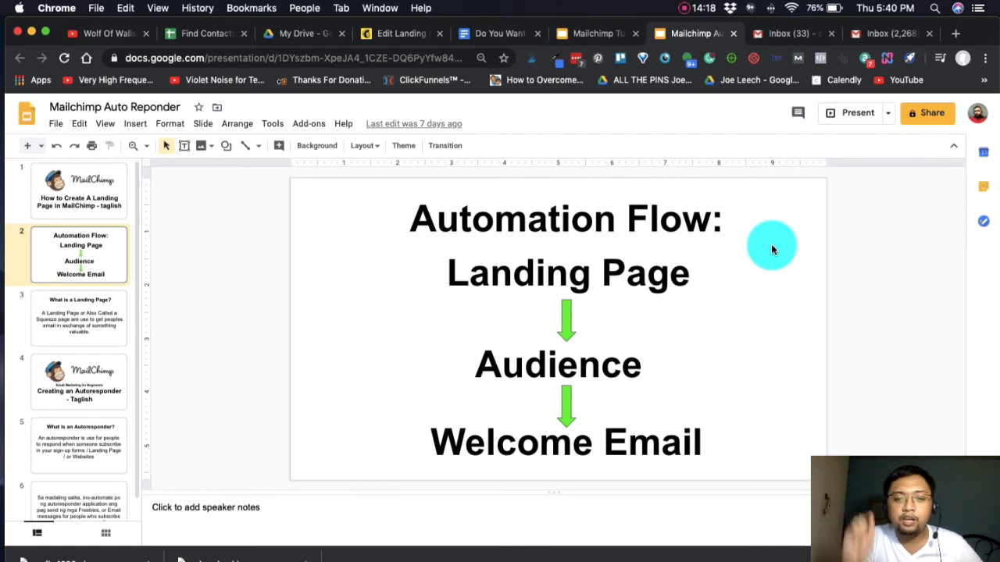
click(617, 354)
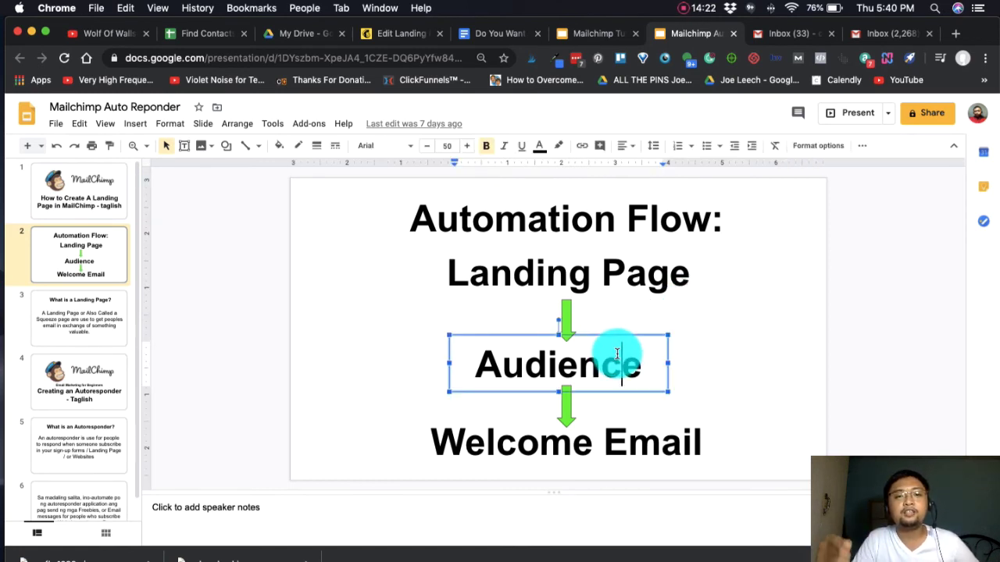
click(625, 436)
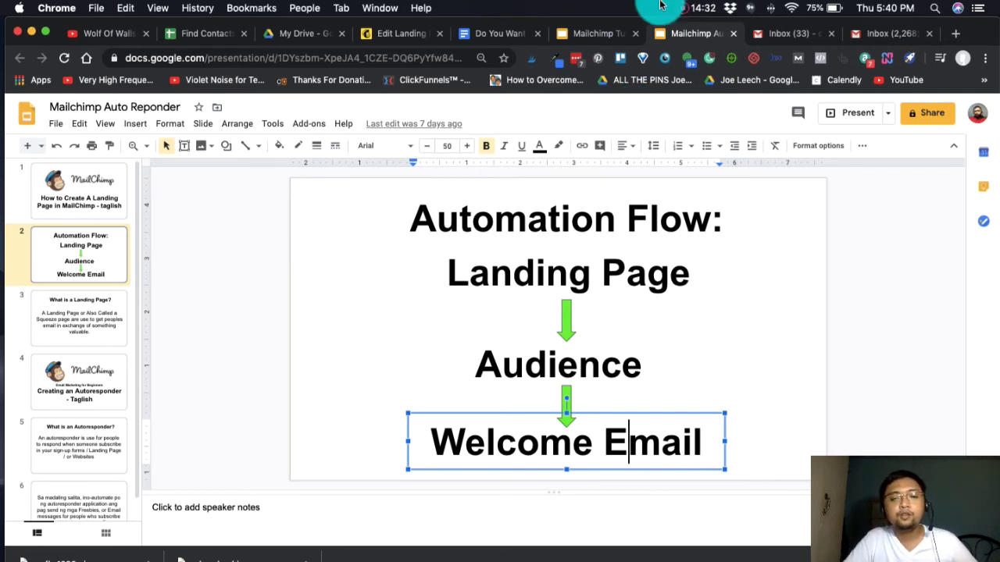
click(585, 31)
click(406, 33)
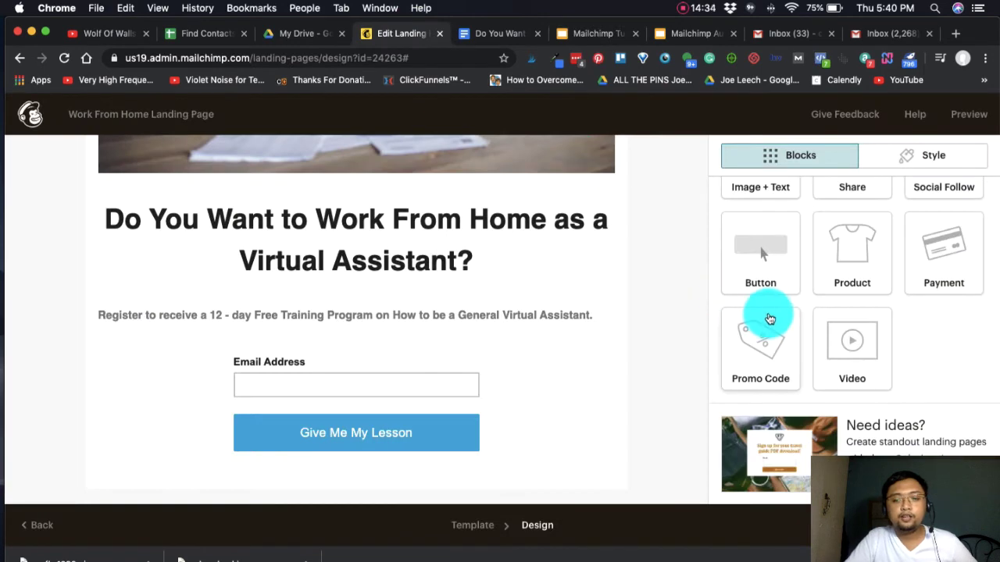
Step: Exit the design editor via Back and look over the Work From Home Landing Page checklist
scroll(529, 301, up, 4)
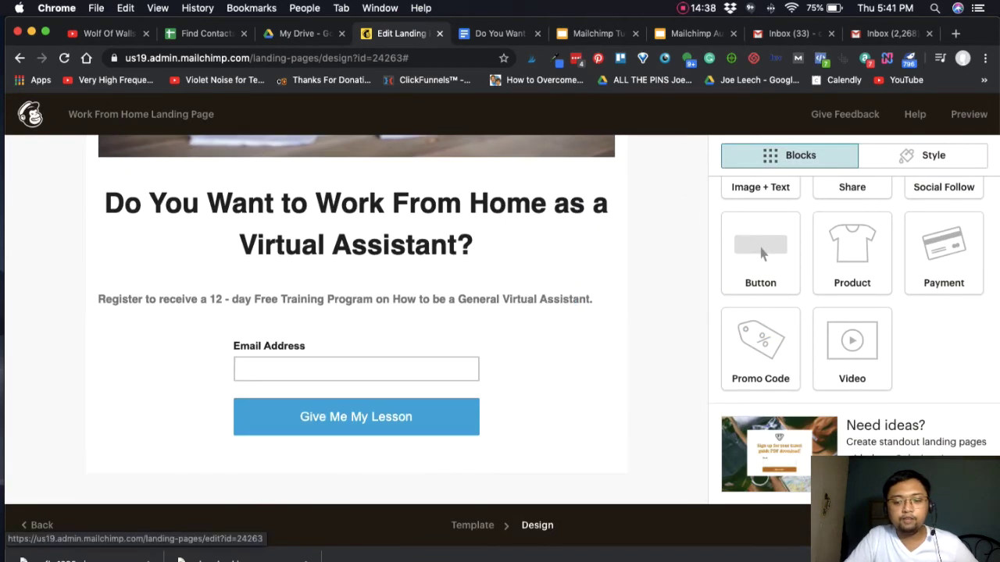
click(843, 336)
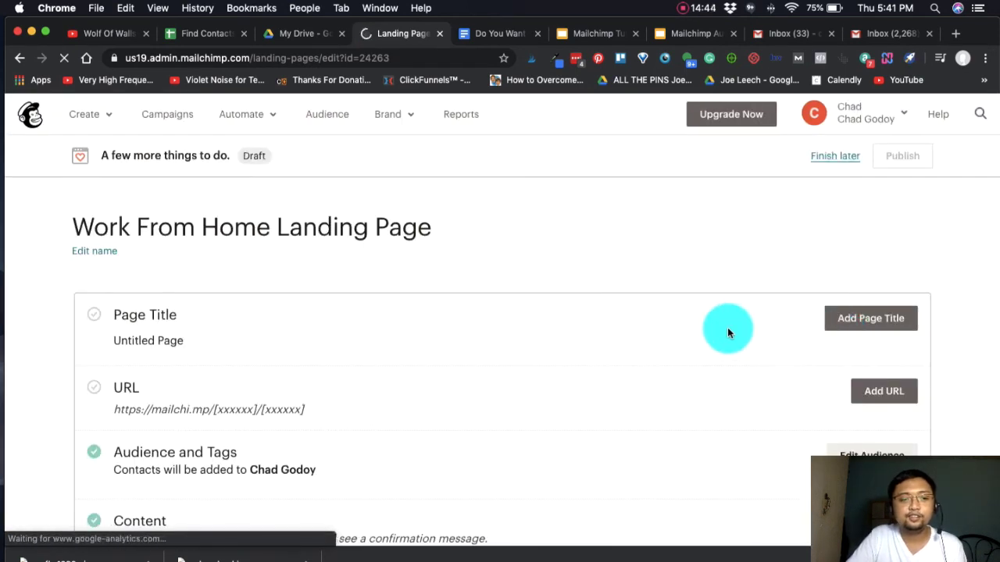
scroll(727, 333, down, 5)
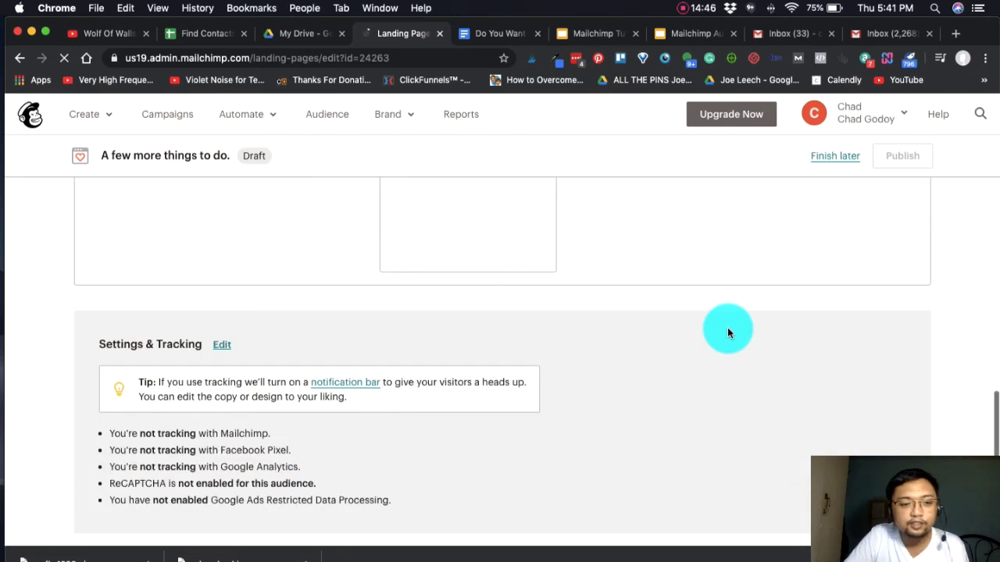
scroll(727, 332, up, 5)
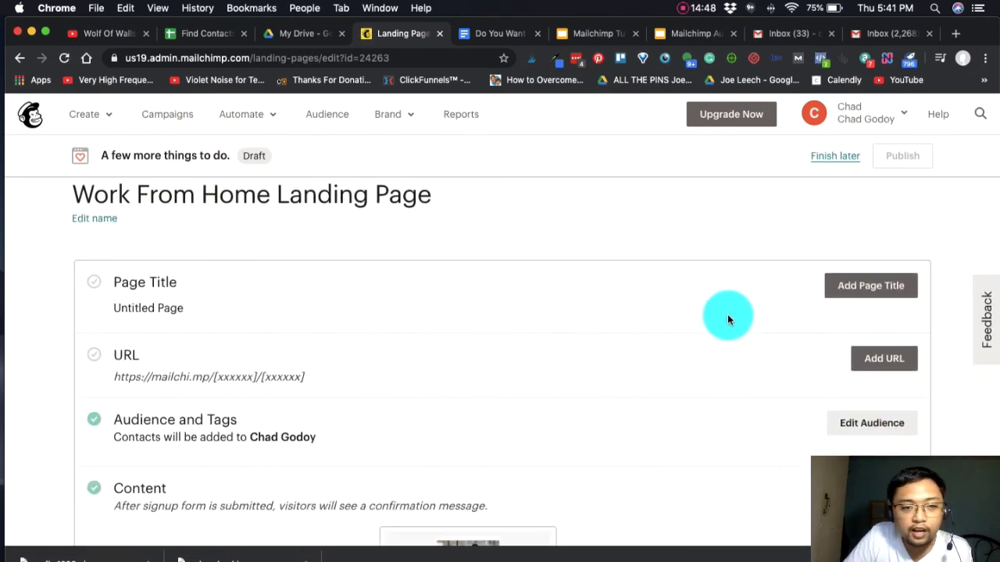
Step: Enter and save the landing page's Page Title, replacing Untitled Page
click(891, 290)
click(367, 326)
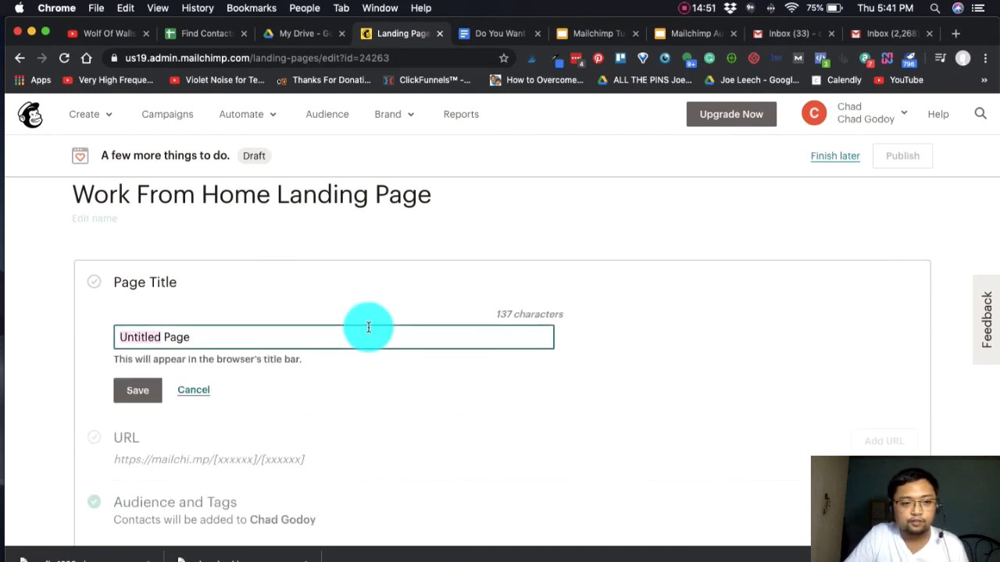
text(Work From Landing page)
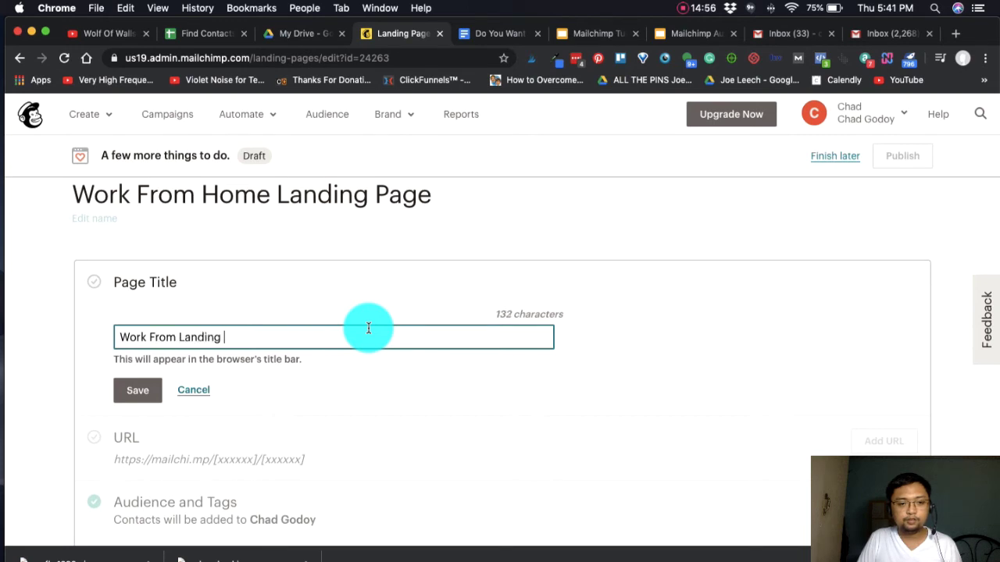
click(133, 391)
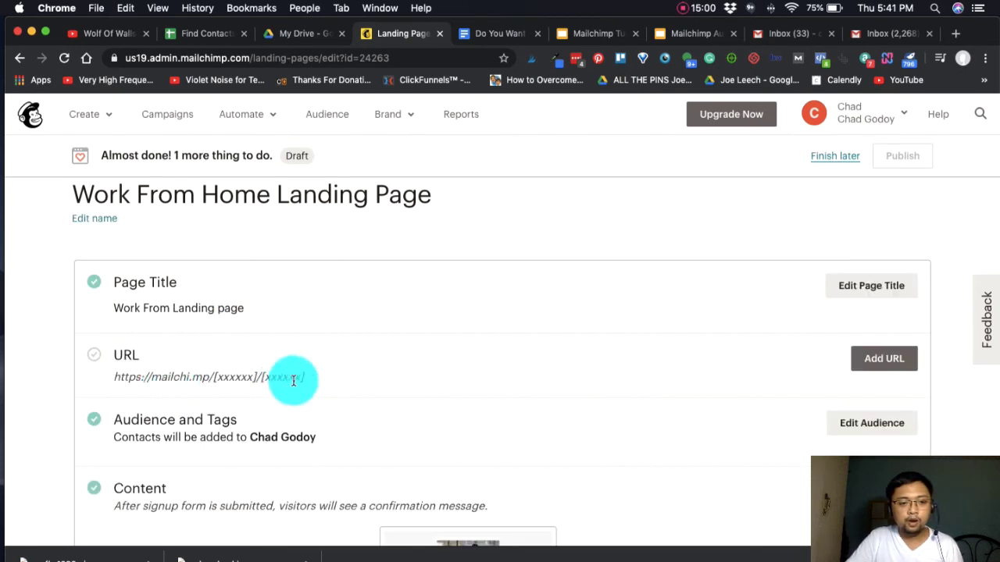
Step: Set the Mailchimp domain URL path to workfromhome and save it
click(882, 361)
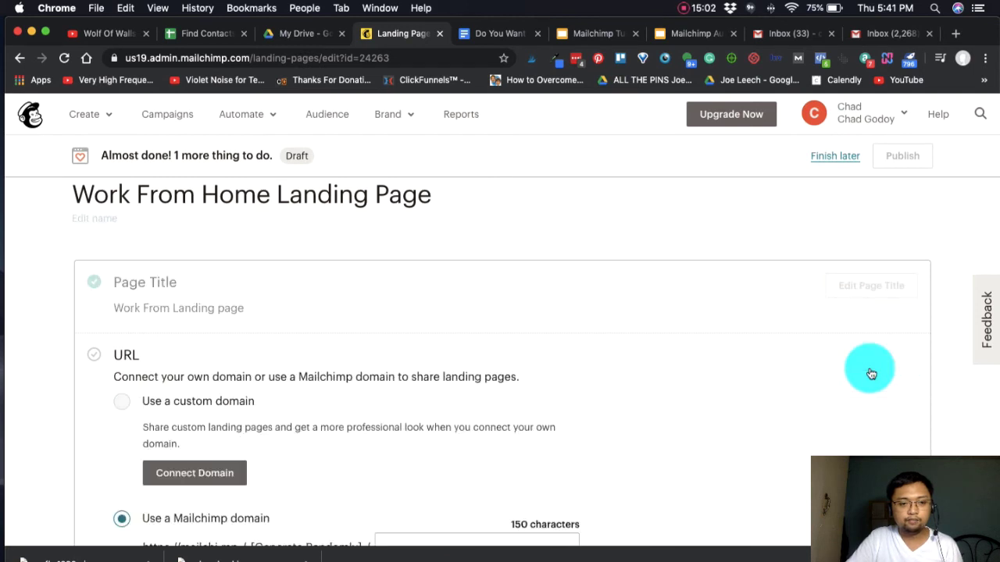
scroll(461, 385, down, 3)
click(430, 411)
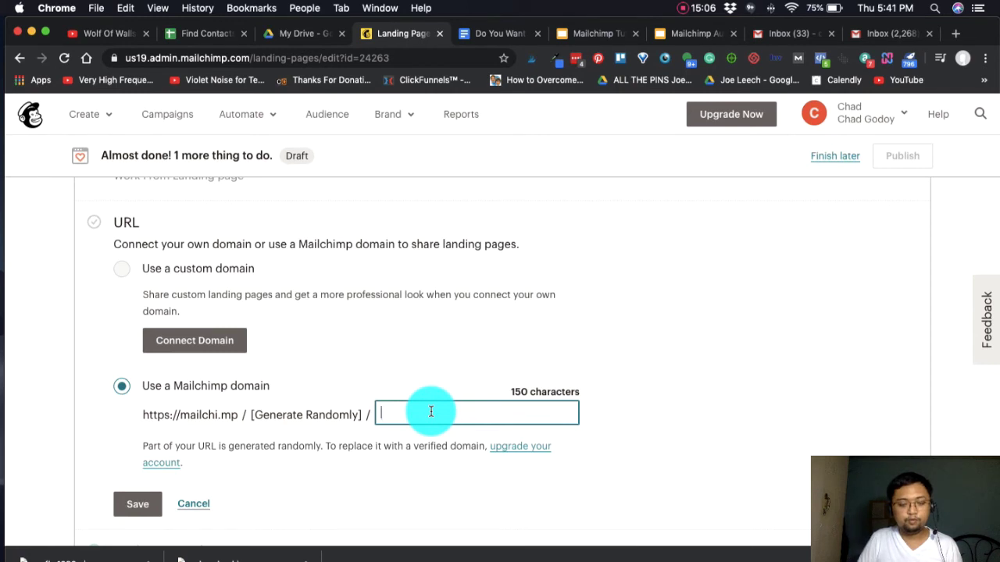
text(workfromhome)
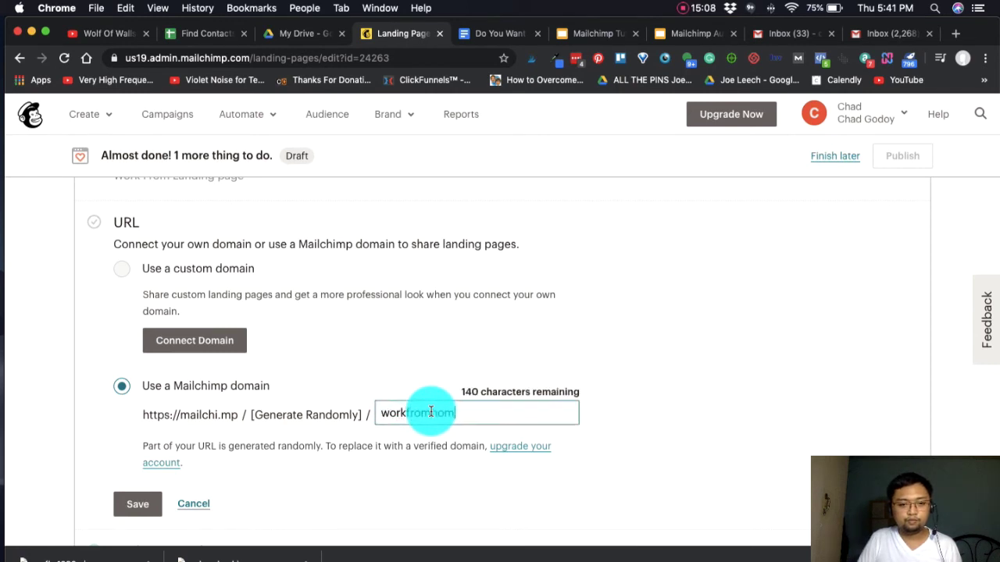
click(135, 503)
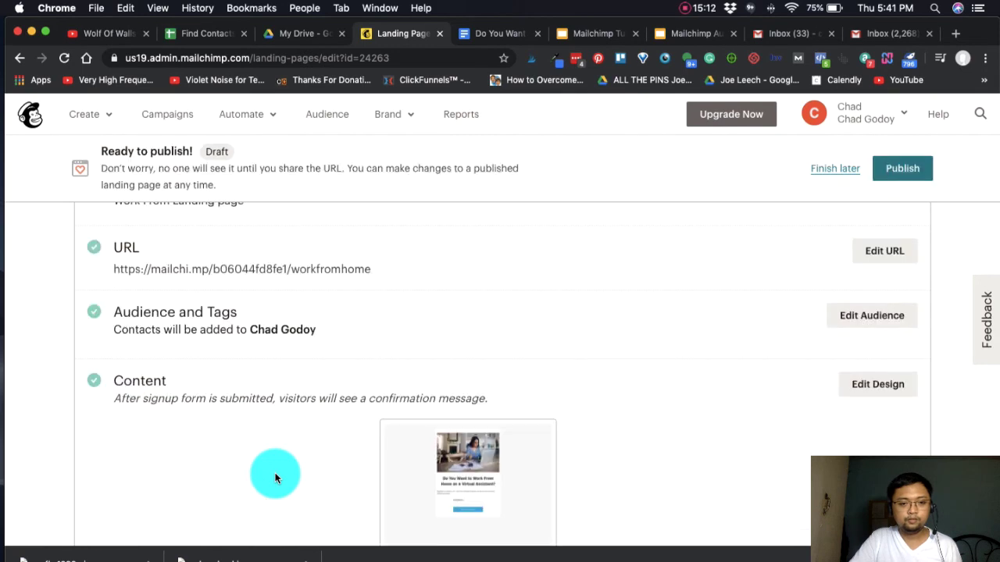
scroll(275, 472, down, 5)
scroll(386, 436, up, 1)
scroll(386, 436, up, 2)
click(456, 422)
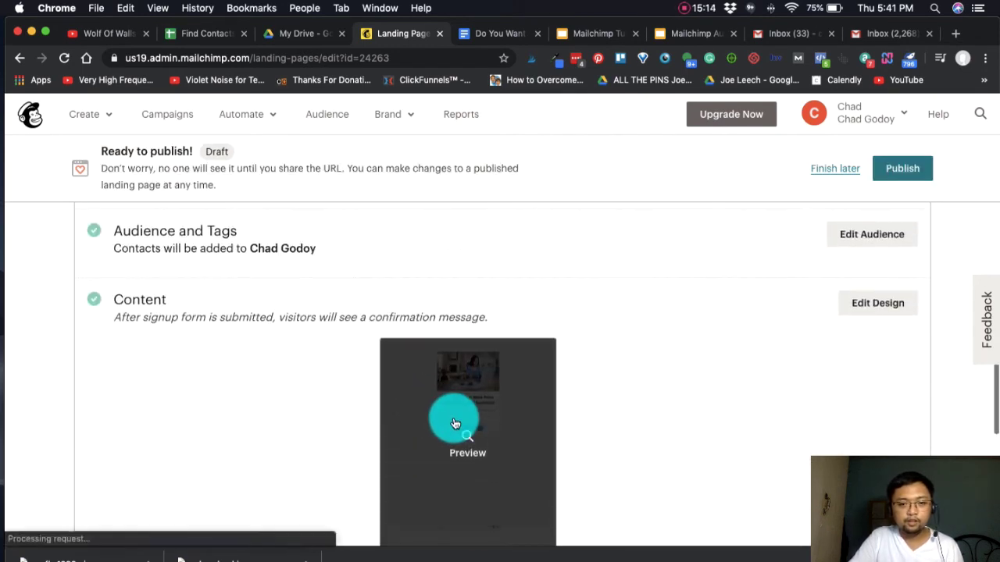
scroll(571, 397, down, 10)
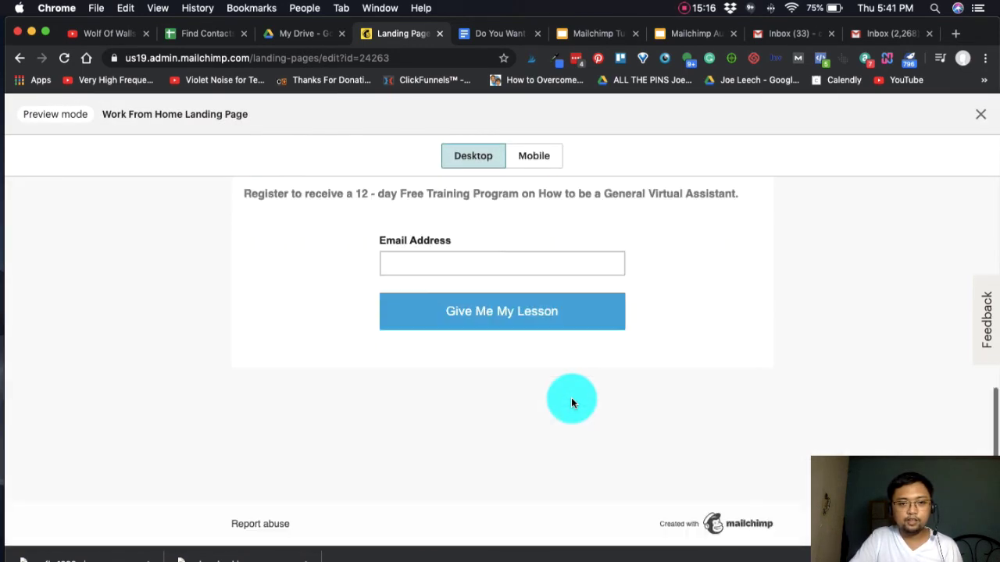
scroll(571, 398, up, 6)
scroll(571, 397, up, 3)
scroll(568, 400, down, 4)
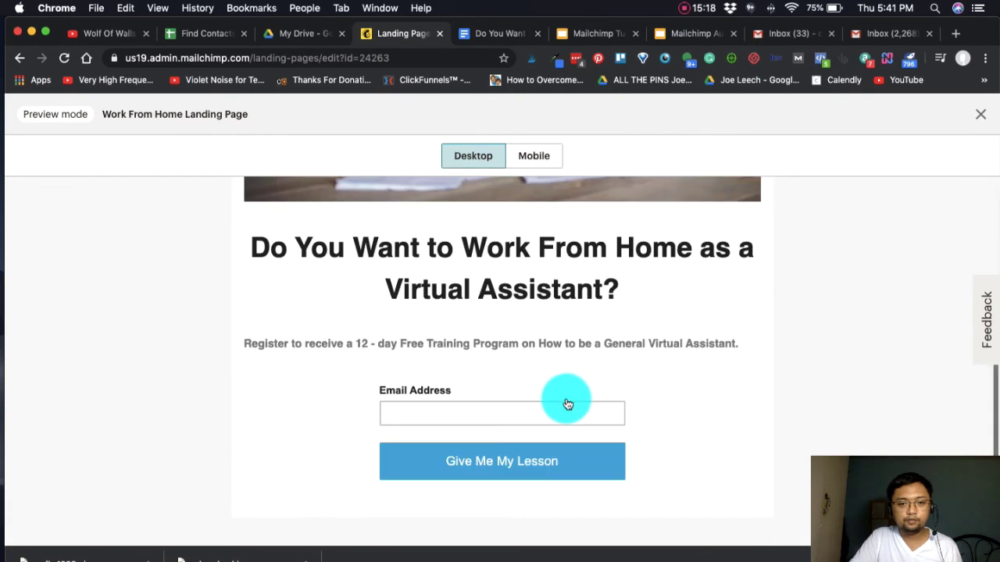
scroll(543, 390, up, 1)
click(980, 114)
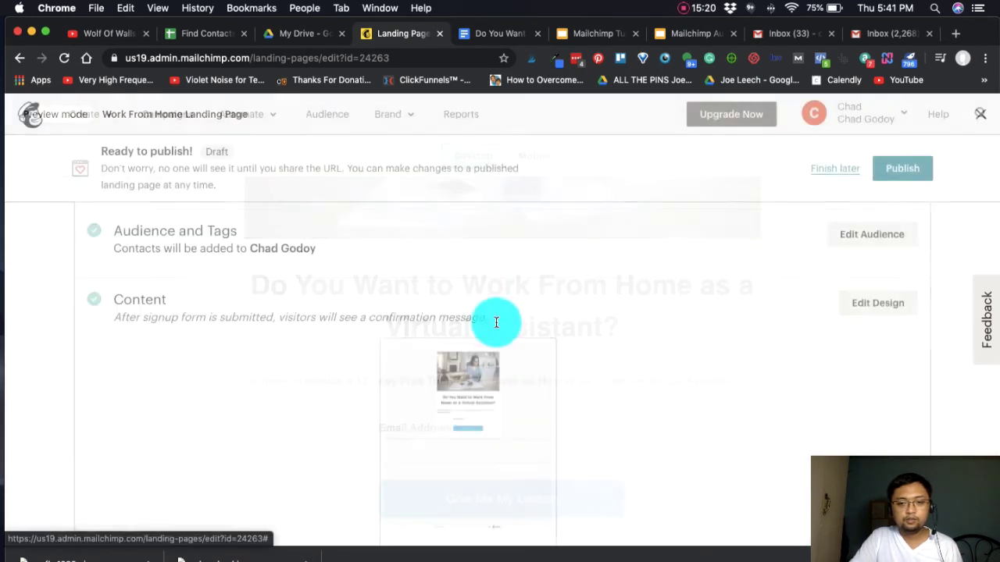
scroll(491, 323, down, 3)
scroll(502, 326, up, 1)
scroll(501, 327, up, 6)
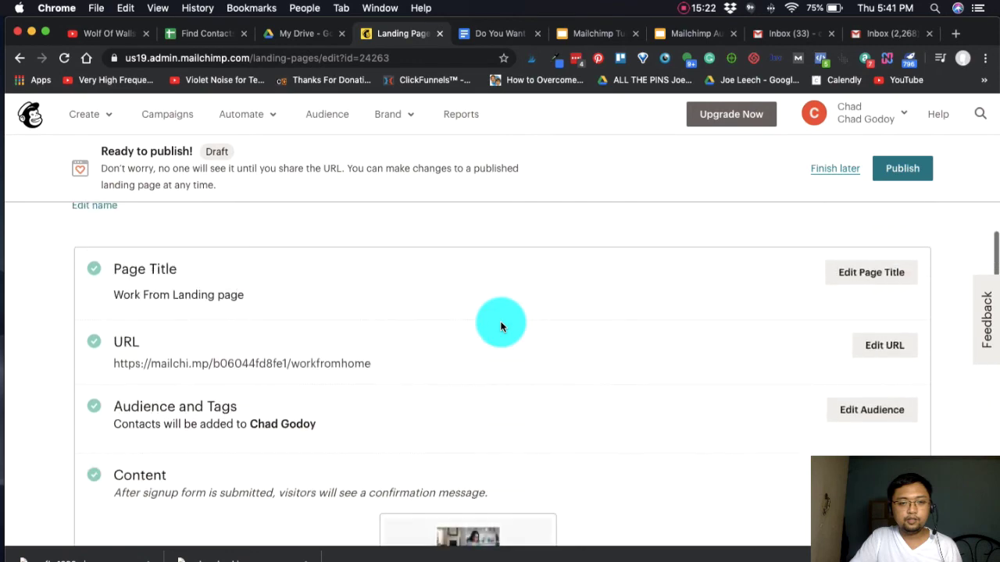
scroll(500, 327, down, 4)
scroll(500, 326, up, 5)
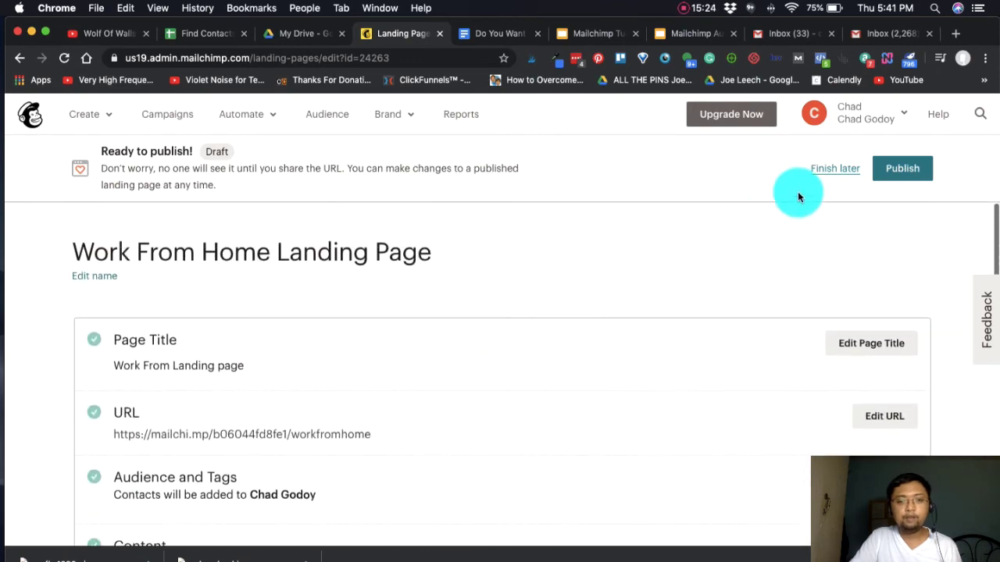
scroll(701, 316, down, 4)
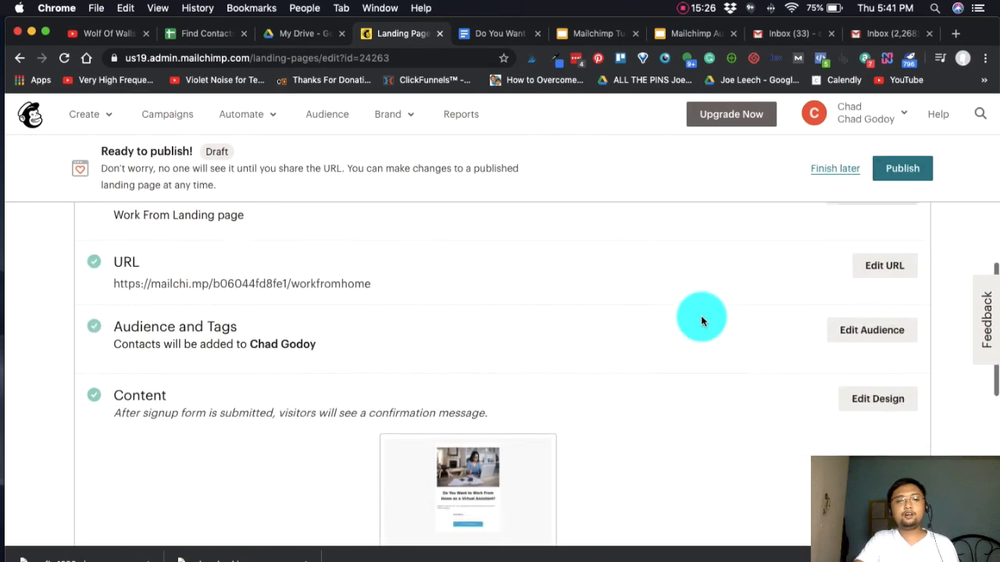
scroll(700, 321, up, 1)
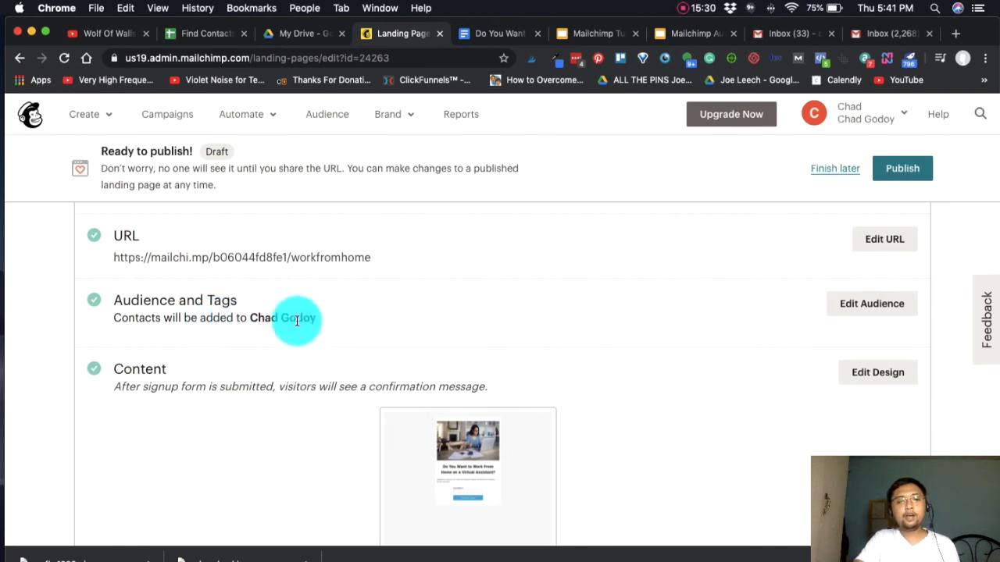
drag(315, 319, 250, 322)
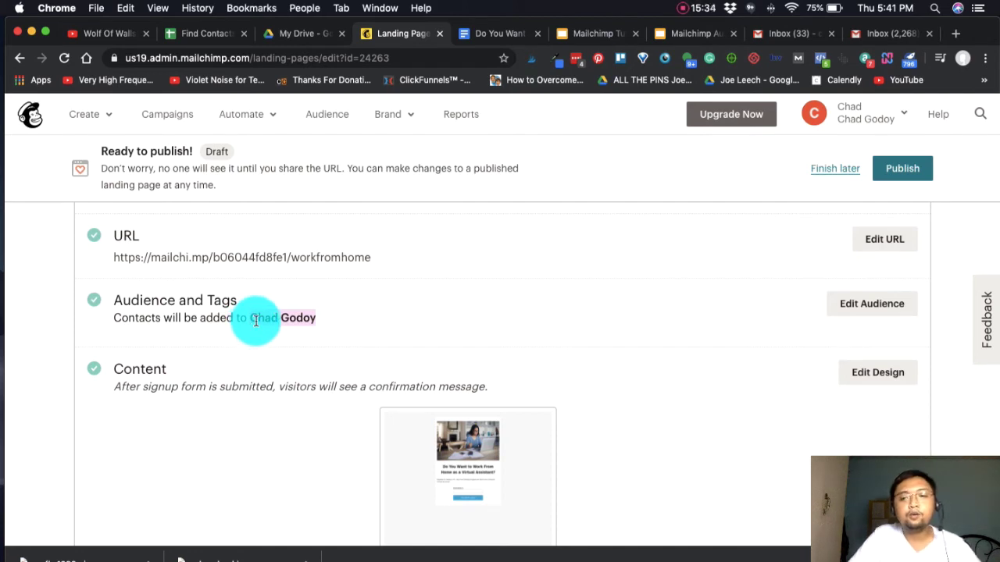
drag(380, 316, 220, 332)
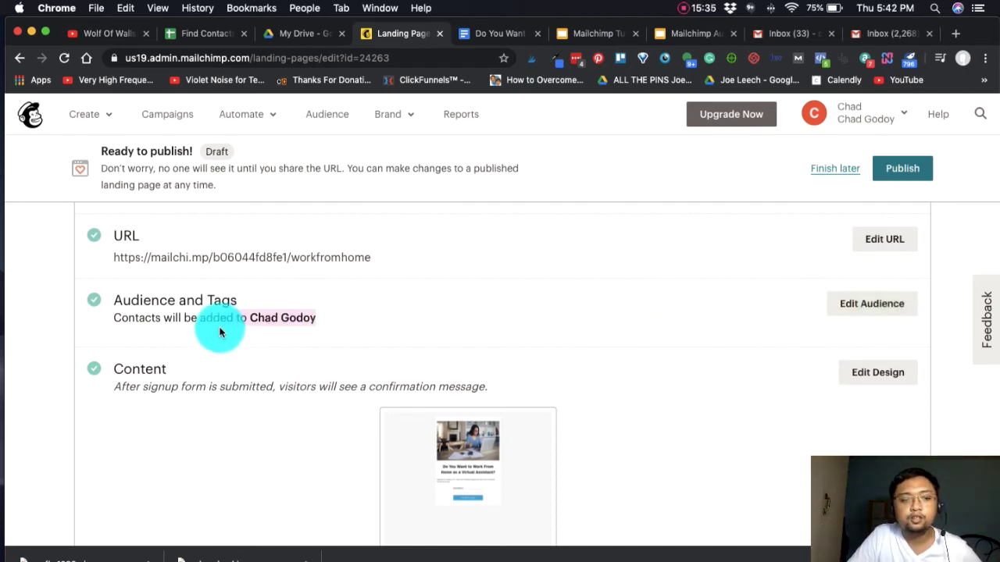
double_click(257, 318)
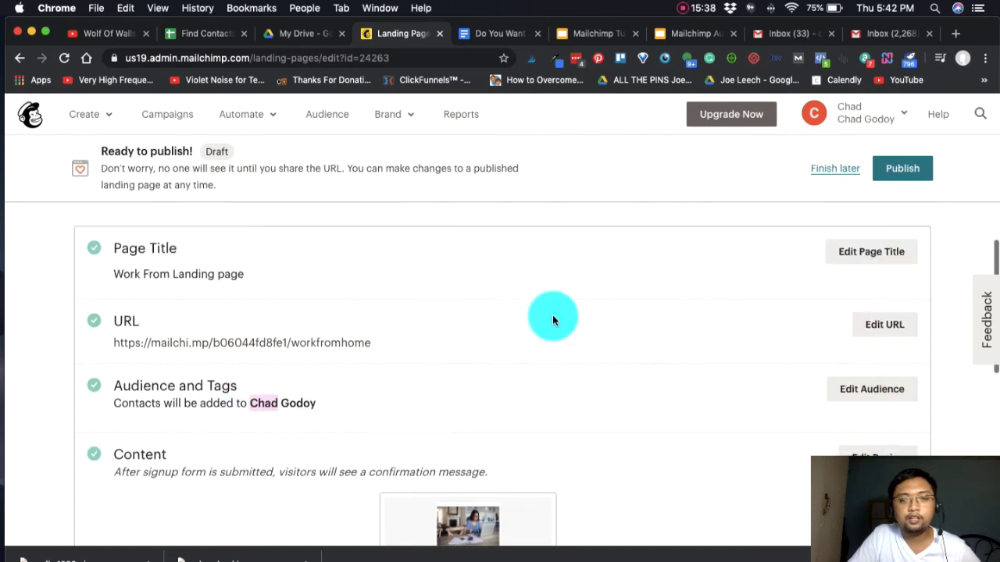
scroll(552, 315, up, 3)
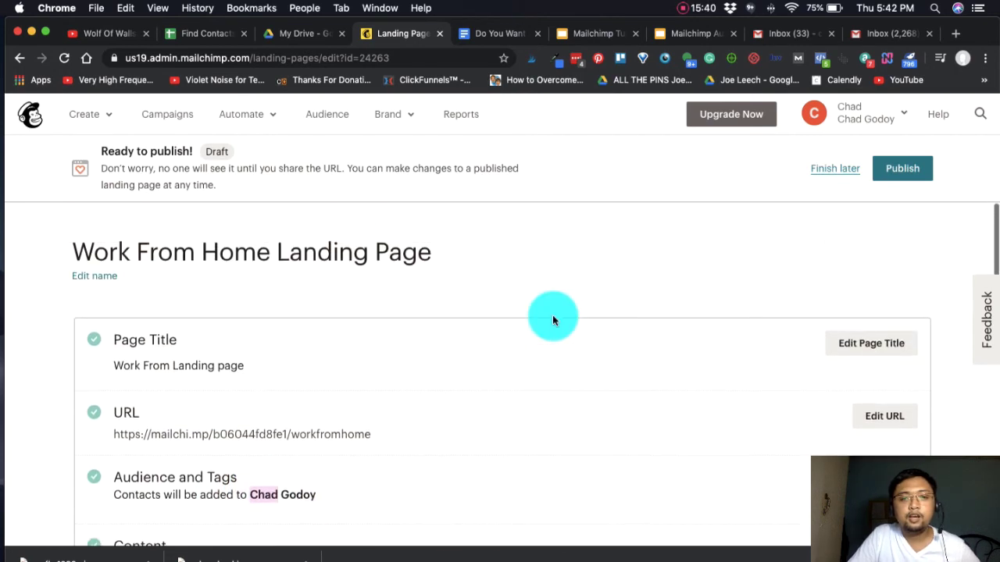
Step: Publish the Work From Home landing page and view the live mailchi.mp/workfromhome page
click(903, 169)
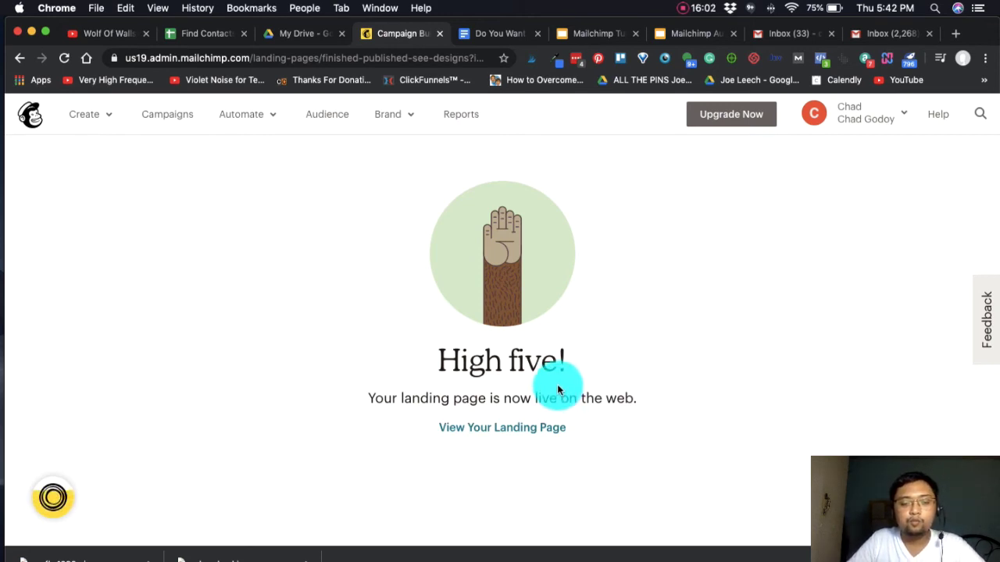
click(518, 434)
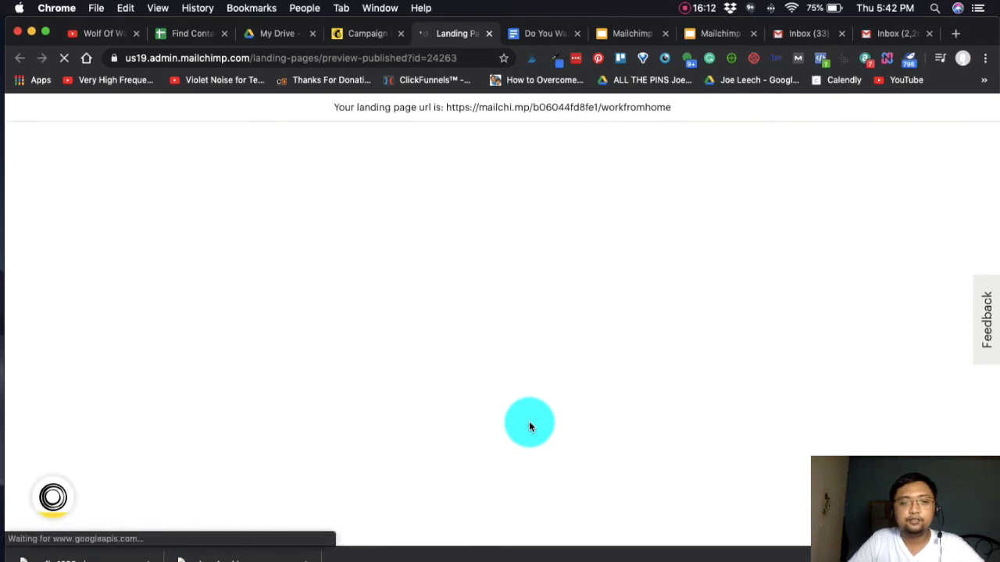
Step: Submit a test email address through the live page's Give Me My Lesson signup form
scroll(529, 426, down, 5)
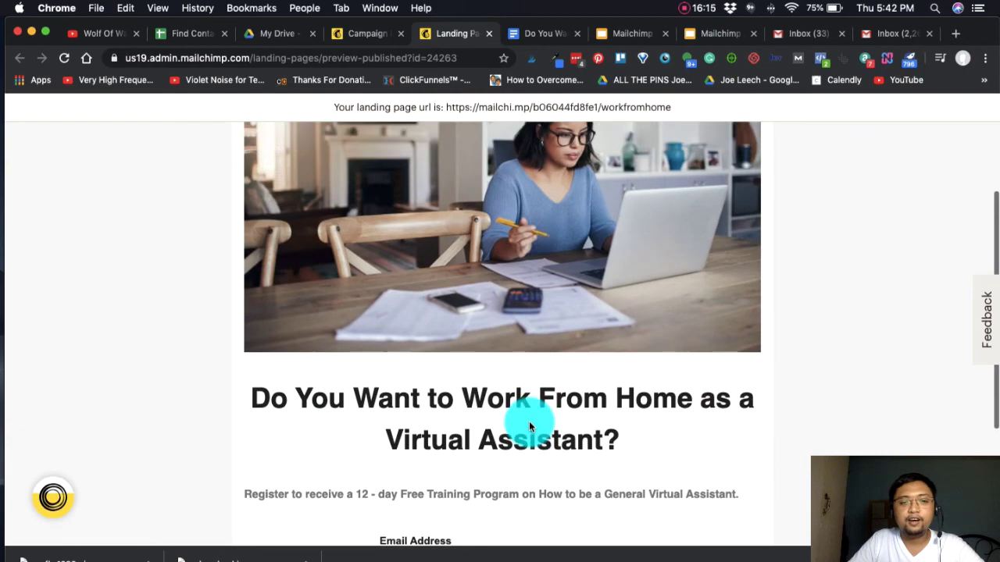
scroll(528, 427, up, 2)
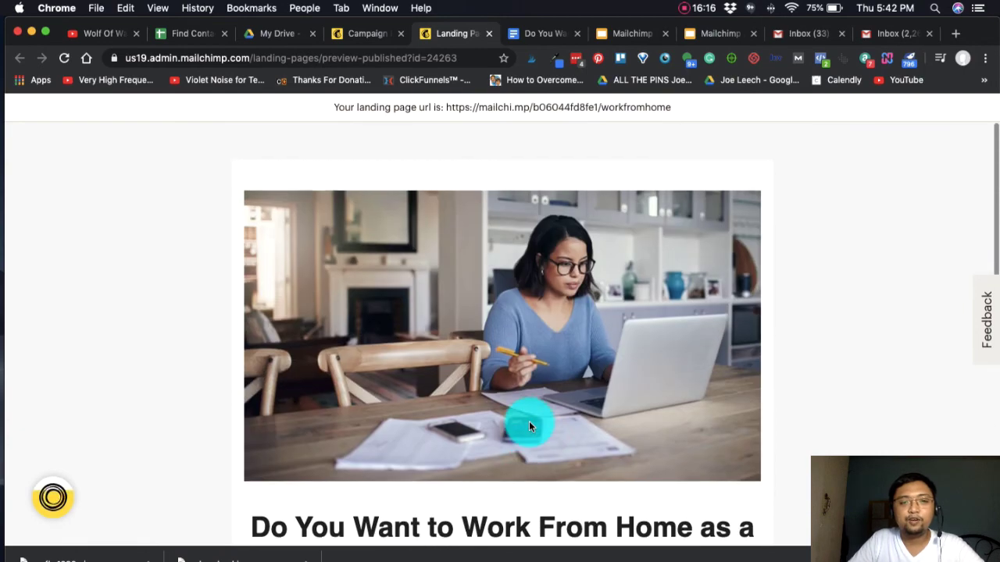
scroll(529, 426, down, 5)
scroll(529, 426, up, 5)
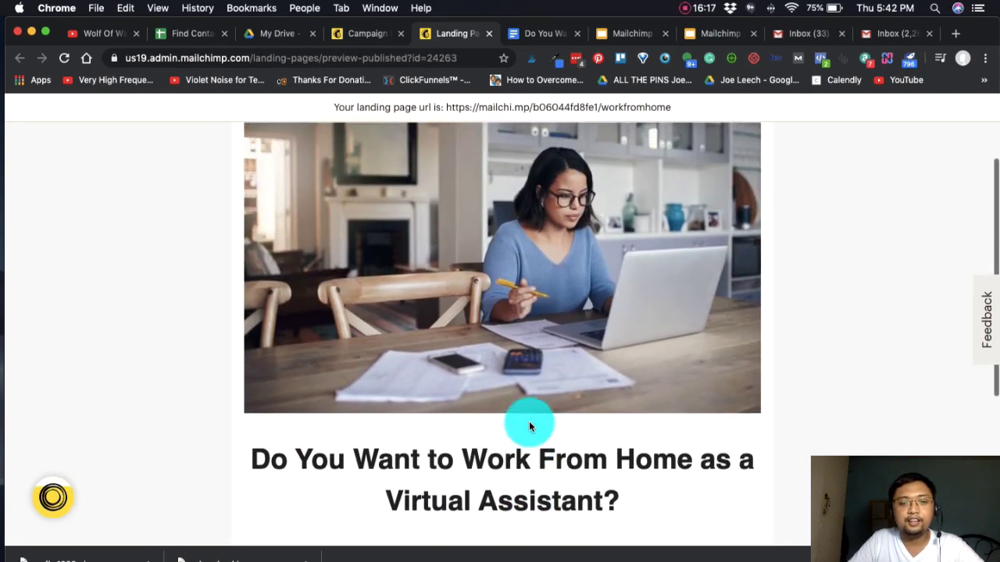
scroll(529, 426, down, 5)
scroll(527, 422, up, 1)
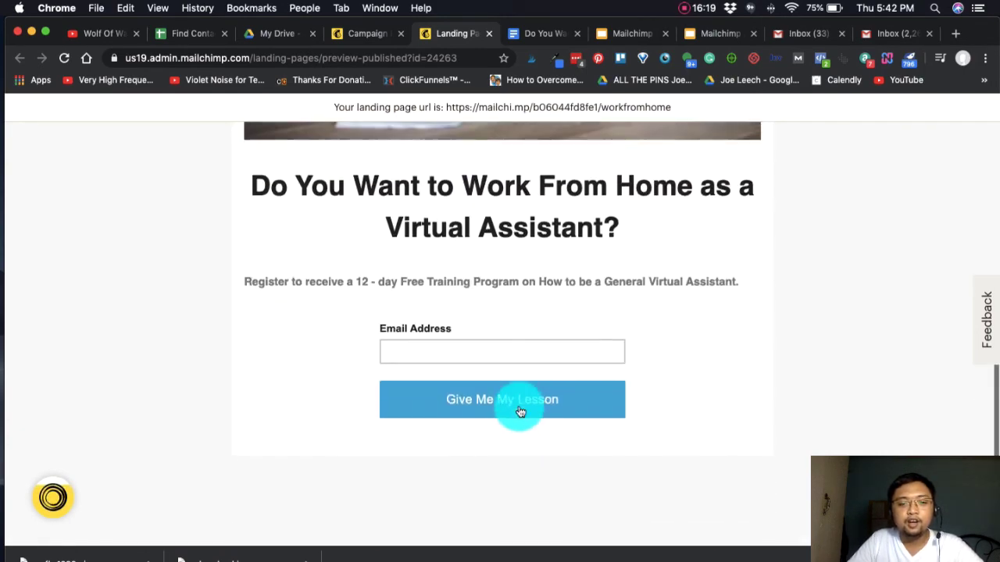
click(514, 358)
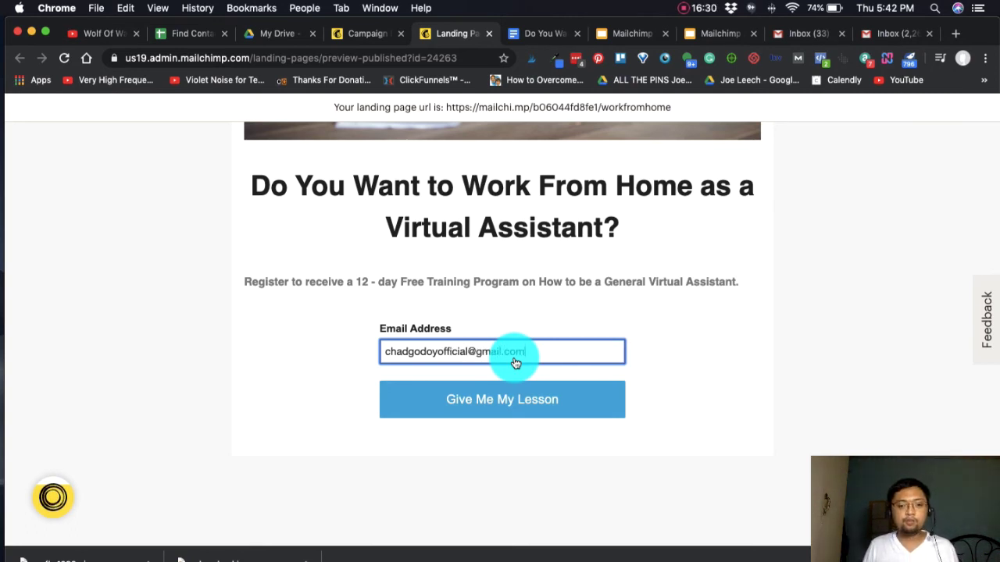
click(506, 402)
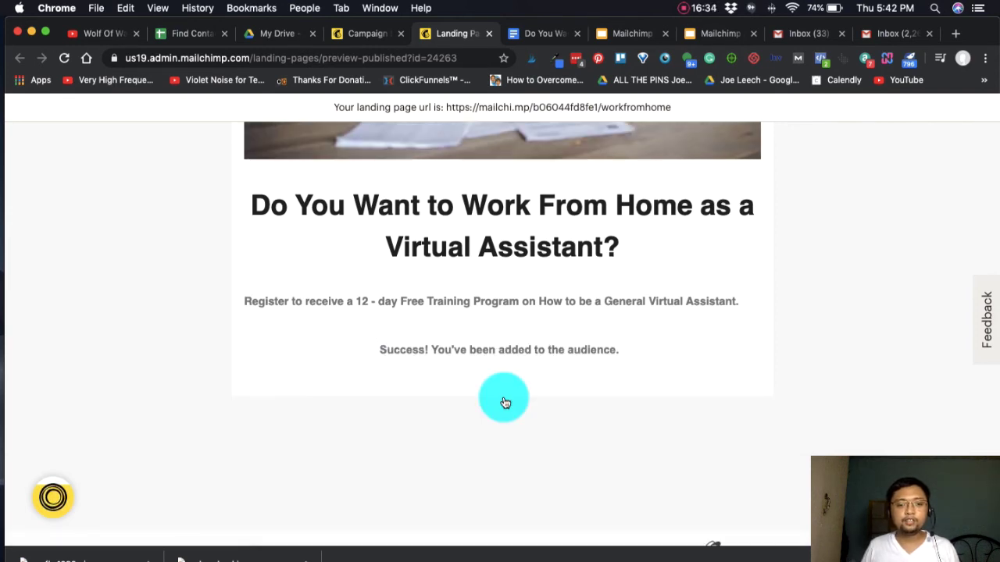
scroll(504, 402, up, 5)
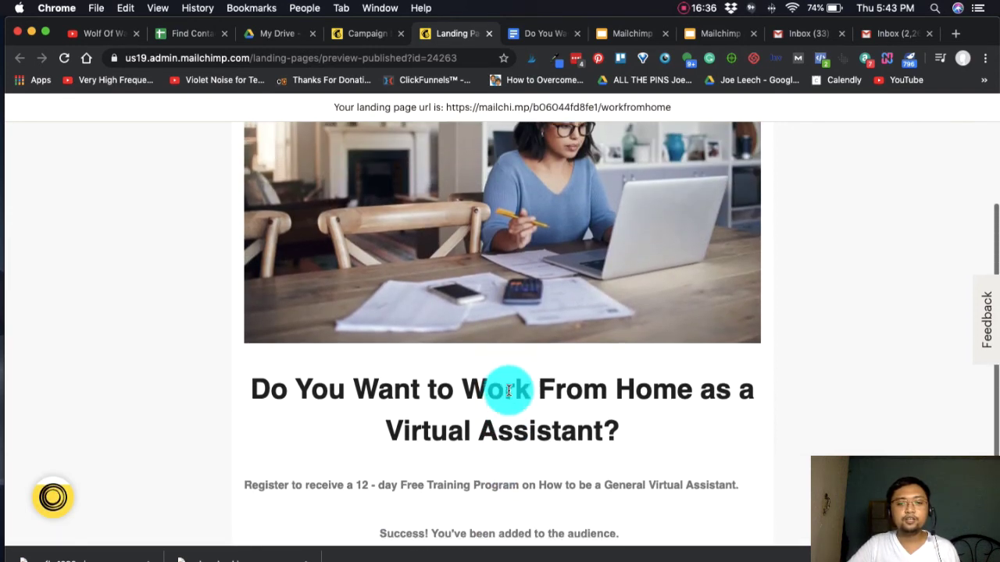
Step: Back in Mailchimp, check the audience dashboard's 4 subscribed contacts and open the subscriber list
click(358, 33)
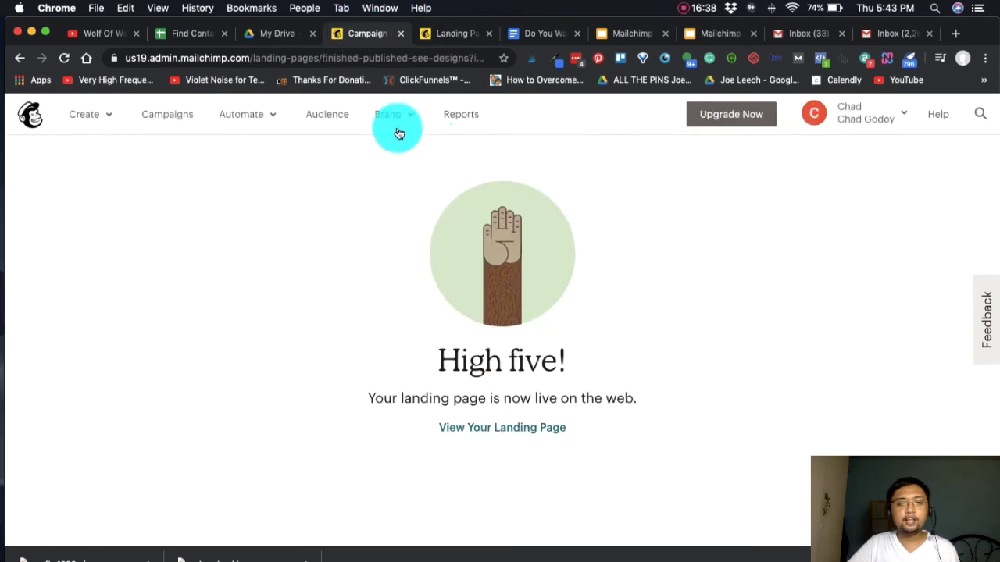
click(340, 121)
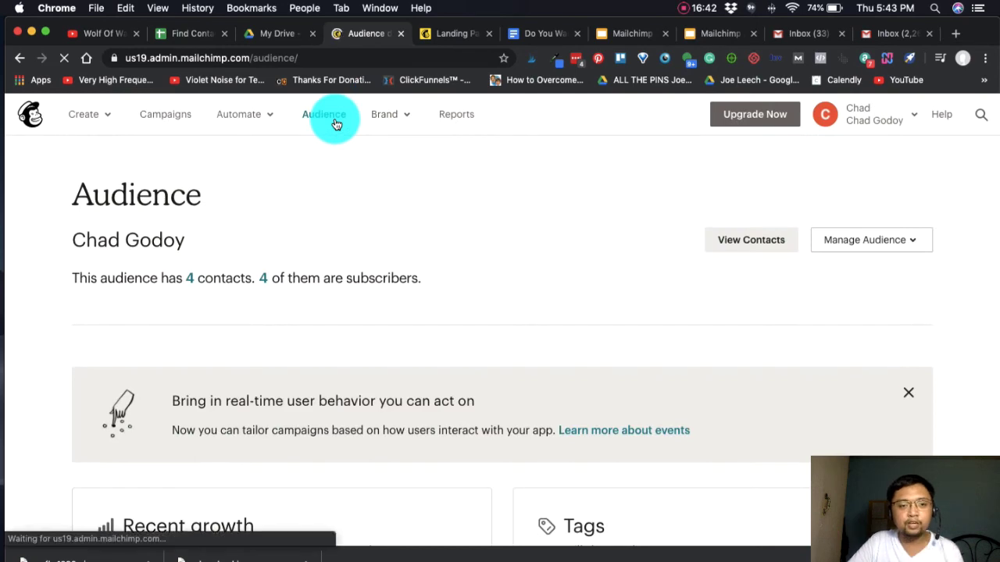
scroll(406, 188, down, 5)
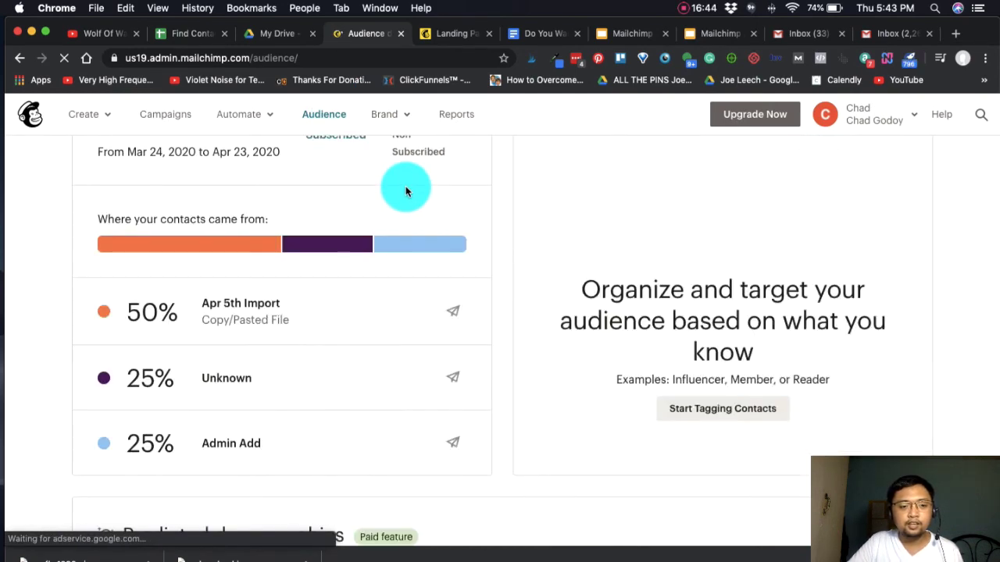
scroll(405, 186, up, 5)
scroll(405, 188, up, 3)
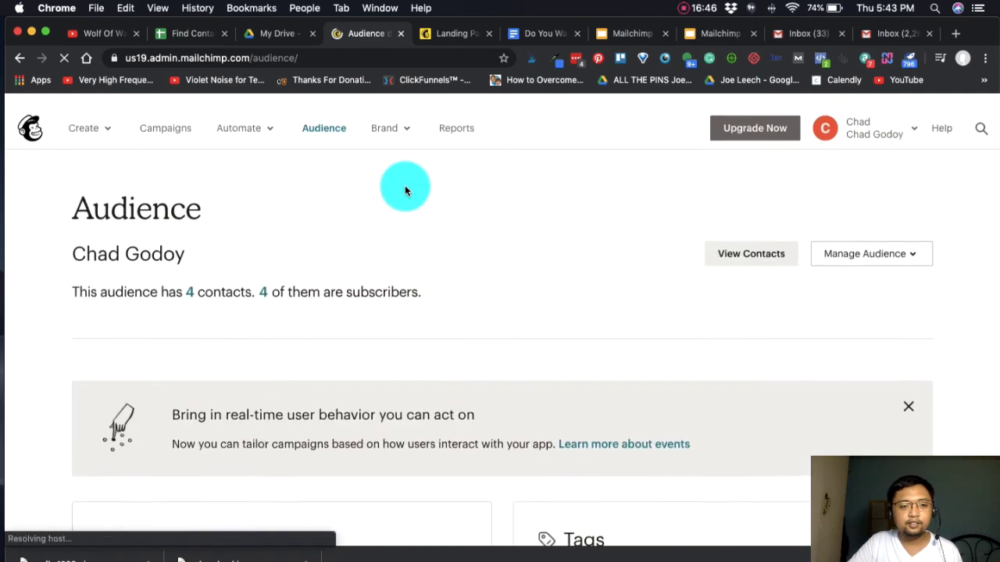
click(263, 283)
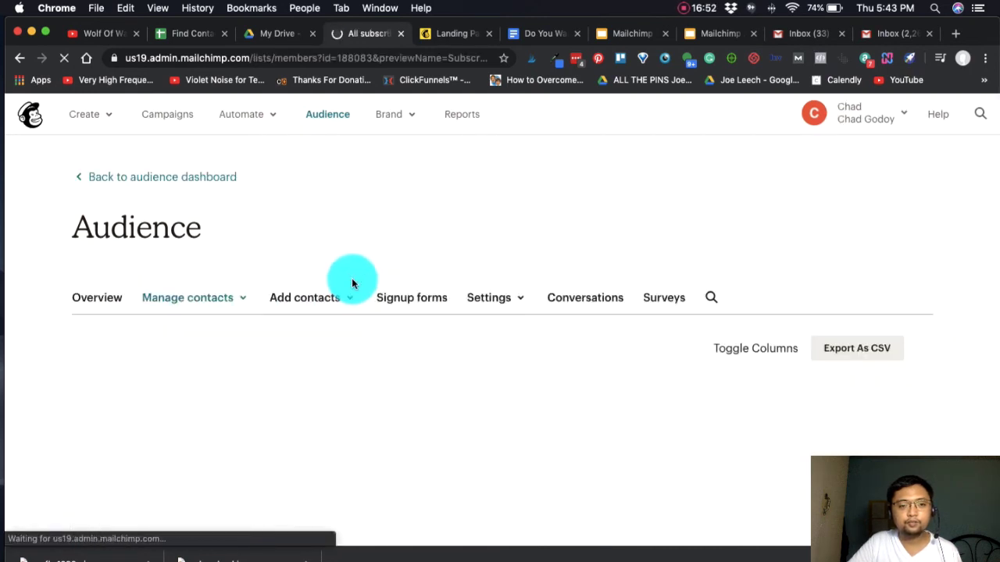
Step: Refresh the Gmail inbox for new mail, then return to the audience contacts page
scroll(352, 284, down, 3)
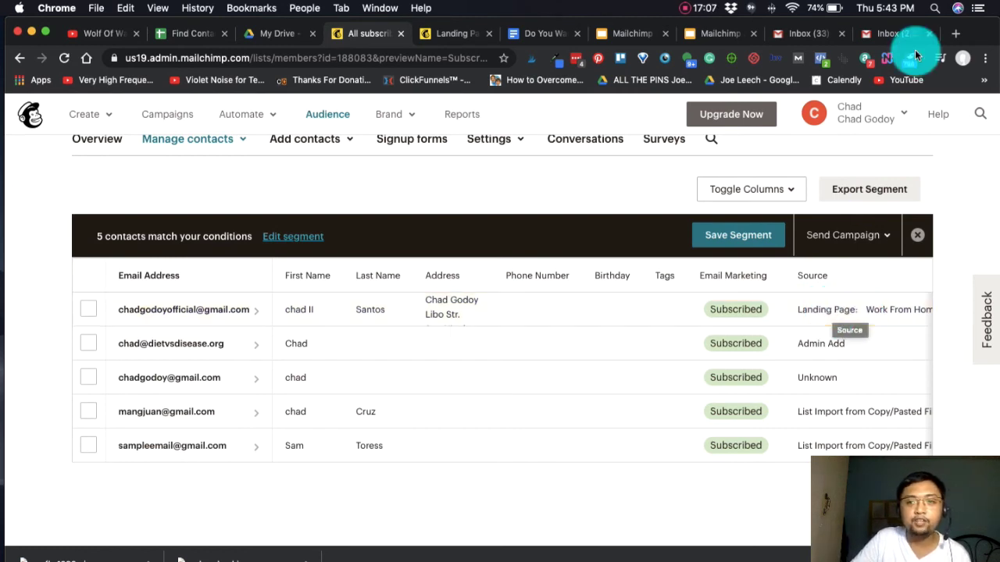
click(893, 33)
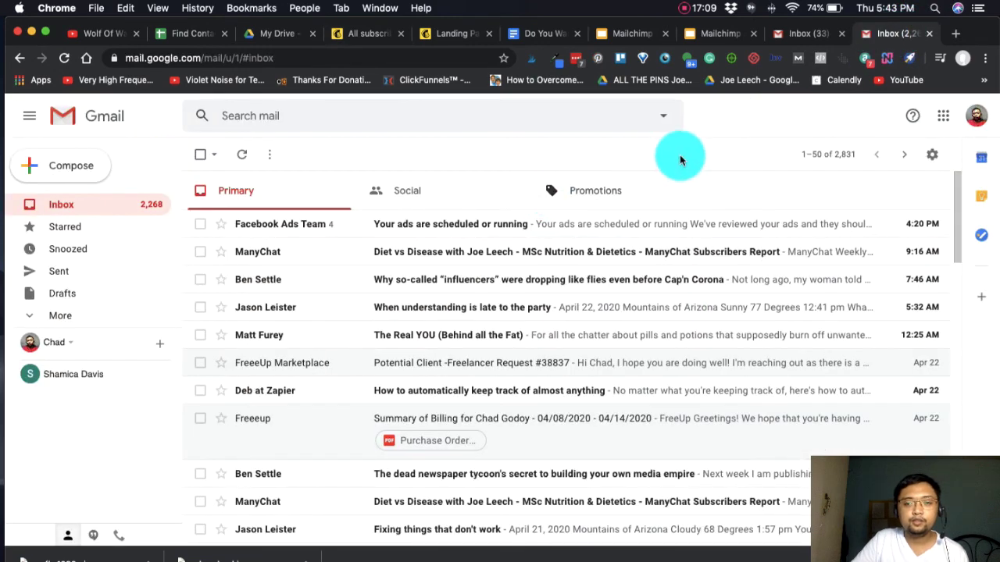
click(64, 58)
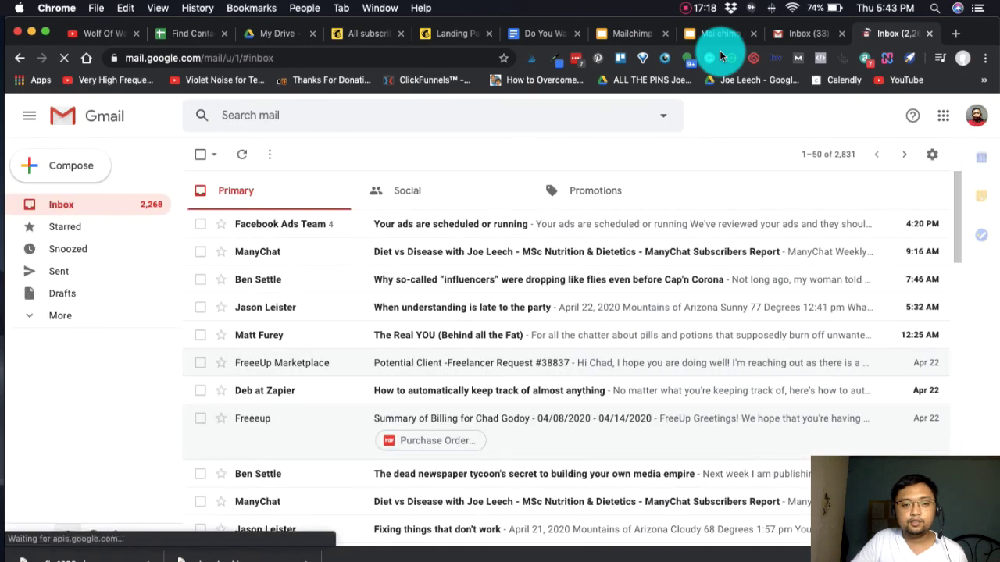
click(434, 34)
click(364, 35)
Step: Locate the Work From Home landing-page signup among the five contacts, then return to the live page
scroll(507, 211, up, 5)
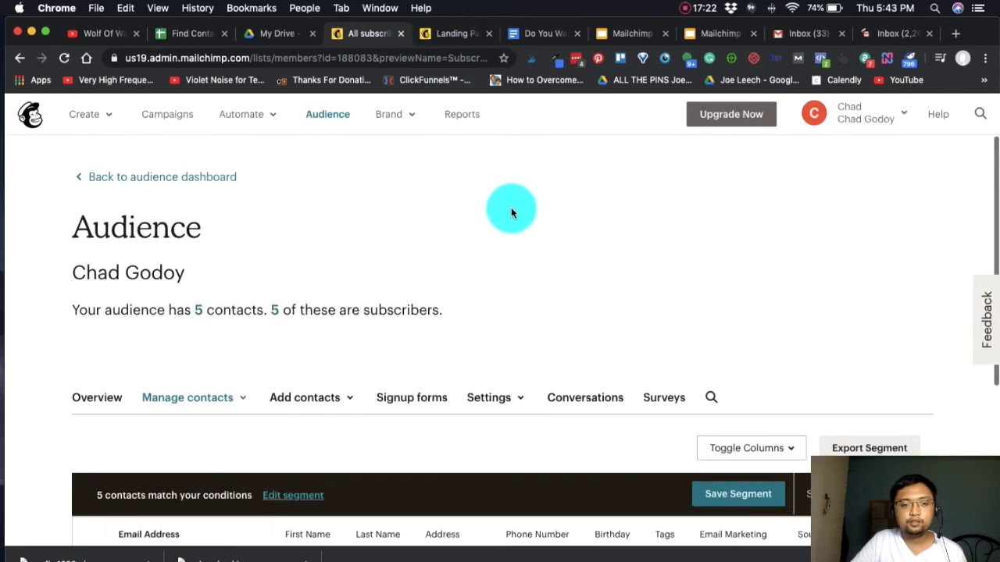
click(256, 114)
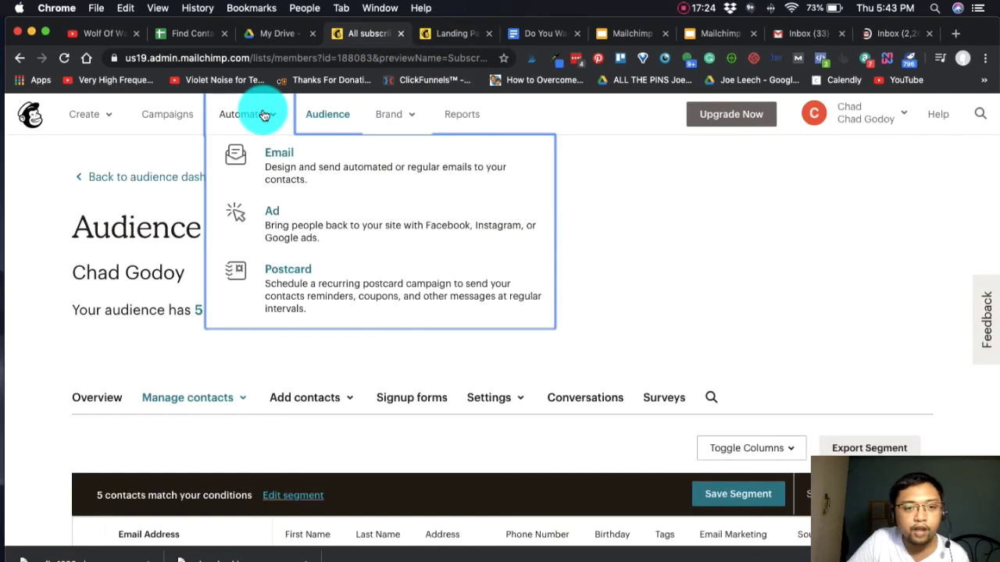
click(657, 204)
scroll(657, 205, down, 5)
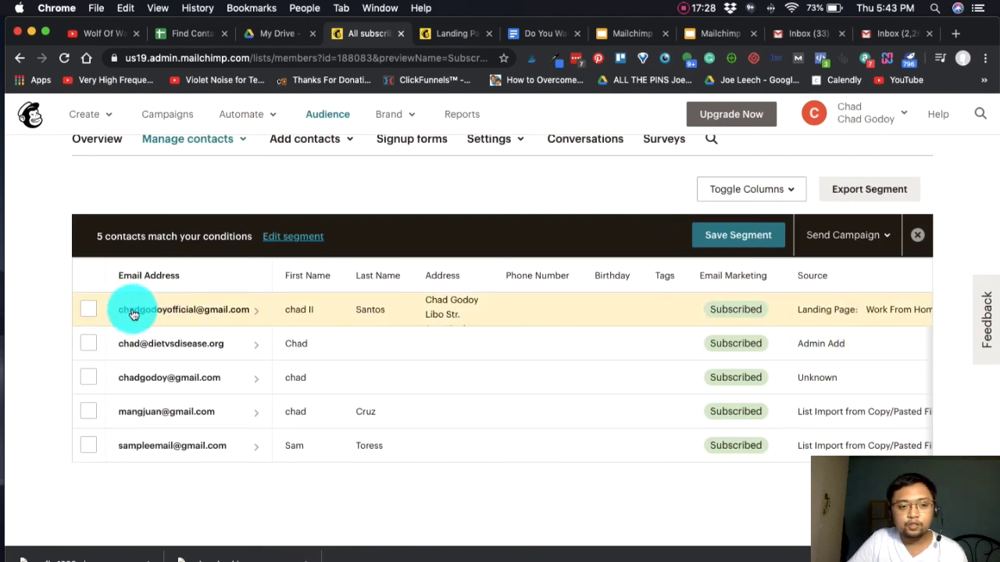
click(90, 310)
click(90, 310)
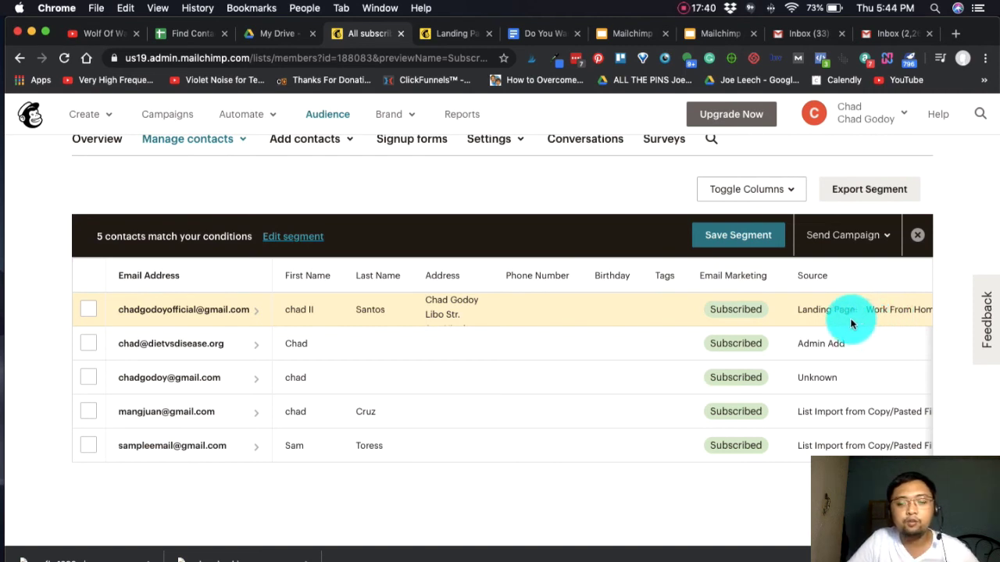
scroll(851, 318, up, 5)
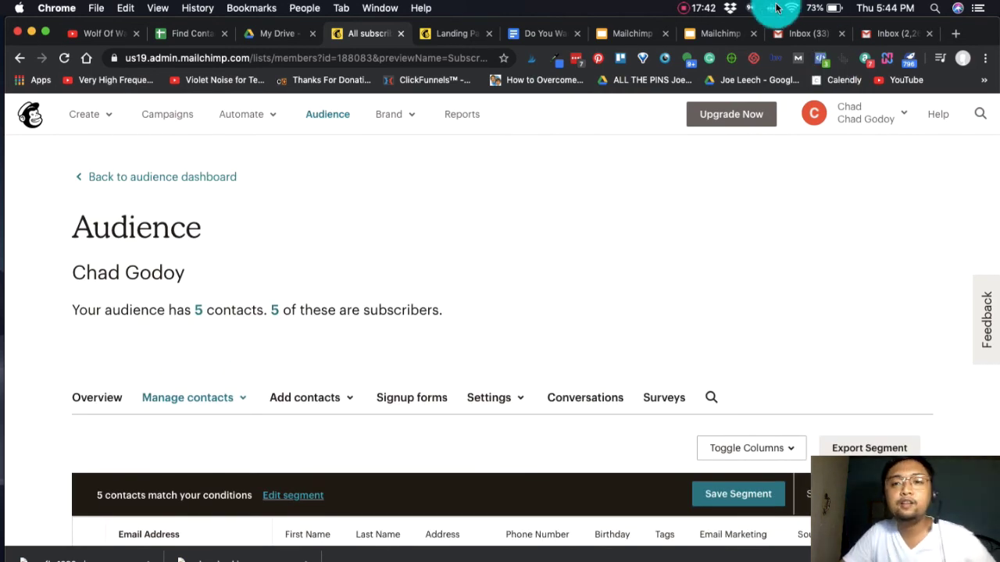
click(450, 34)
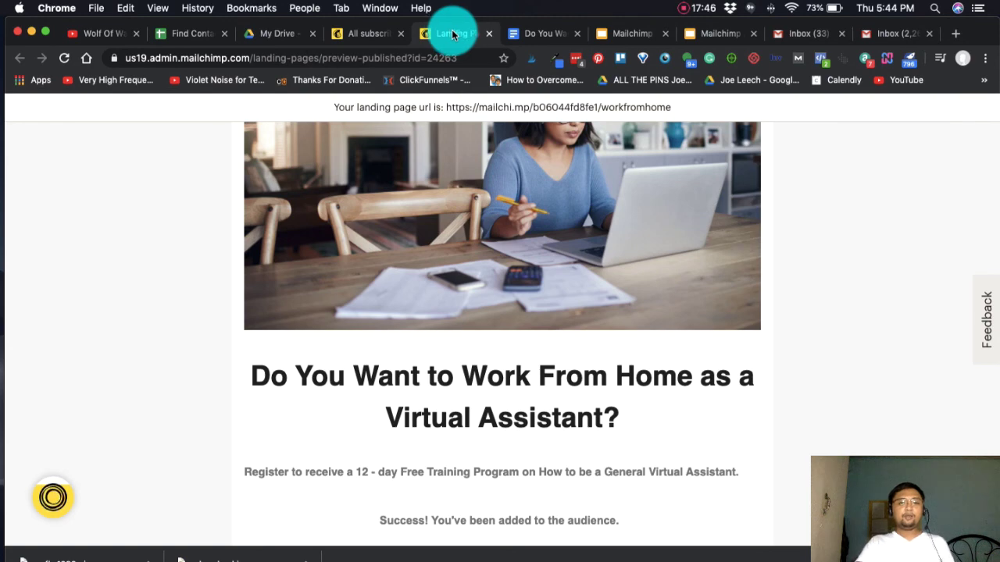
Step: Find the Thanks for joining Our Weekly Newsletter welcome email in Gmail's Spam folder
click(871, 31)
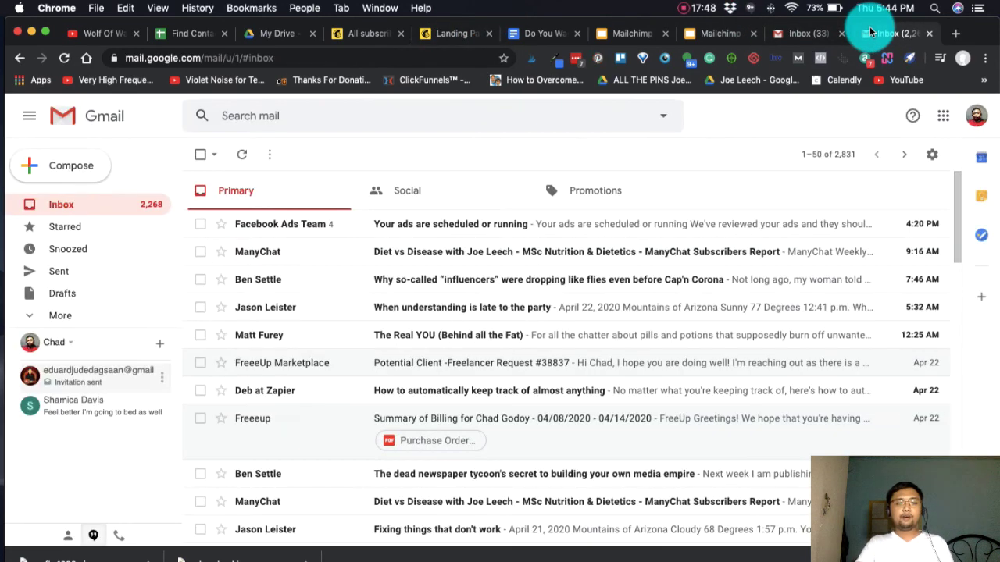
scroll(658, 179, down, 3)
click(67, 314)
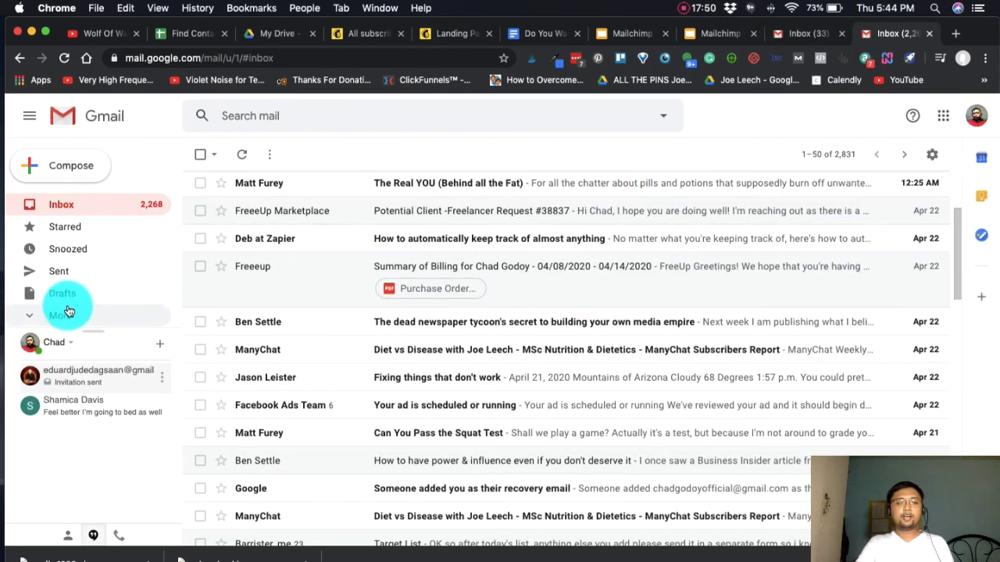
scroll(74, 281, down, 4)
click(78, 289)
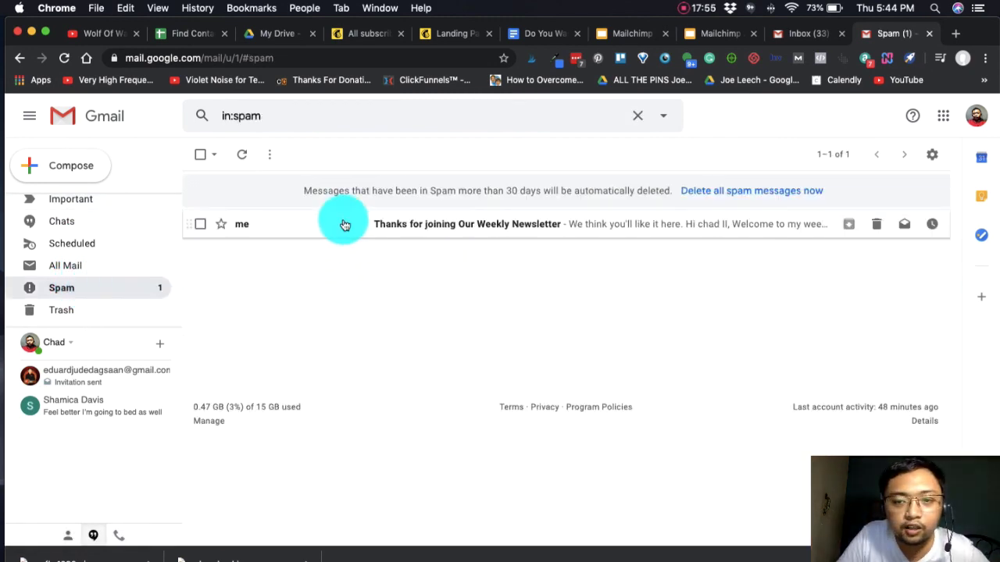
click(344, 225)
scroll(368, 249, down, 4)
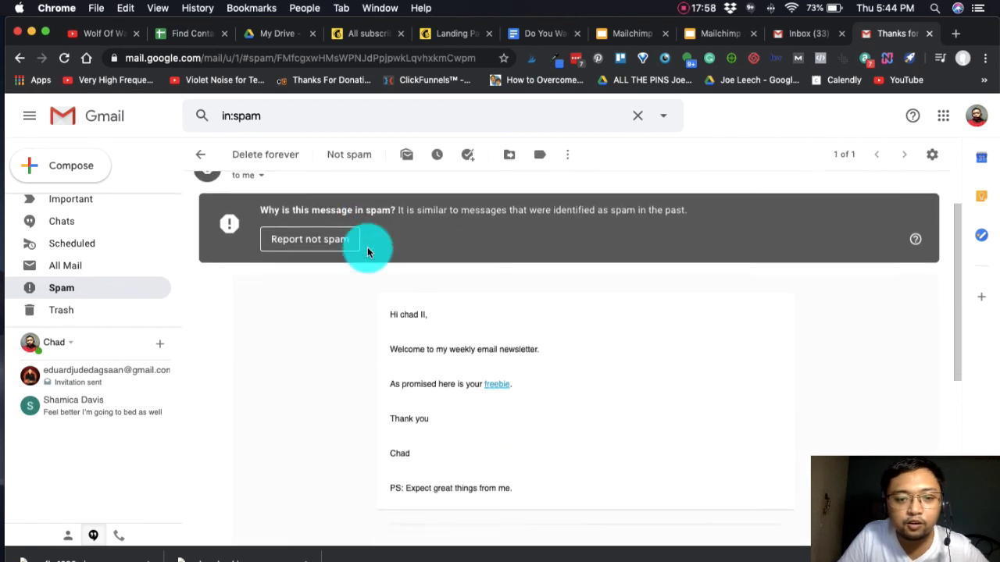
scroll(370, 251, up, 3)
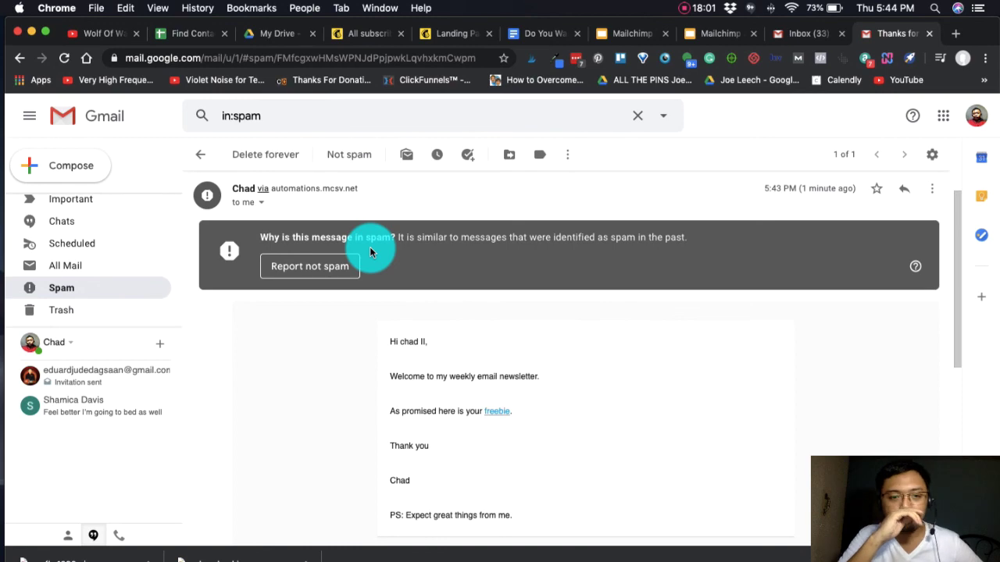
scroll(369, 246, up, 2)
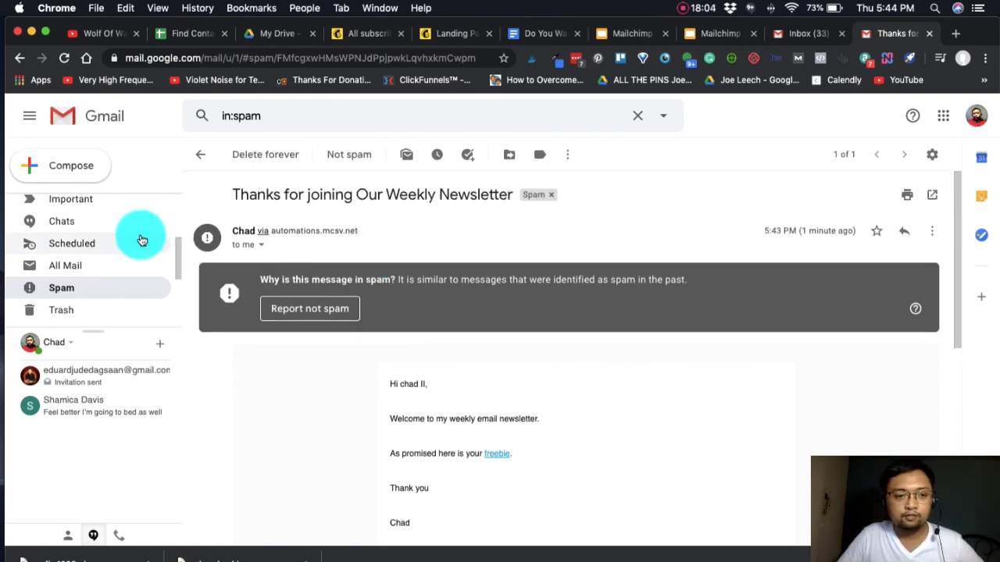
scroll(139, 234, up, 3)
click(138, 207)
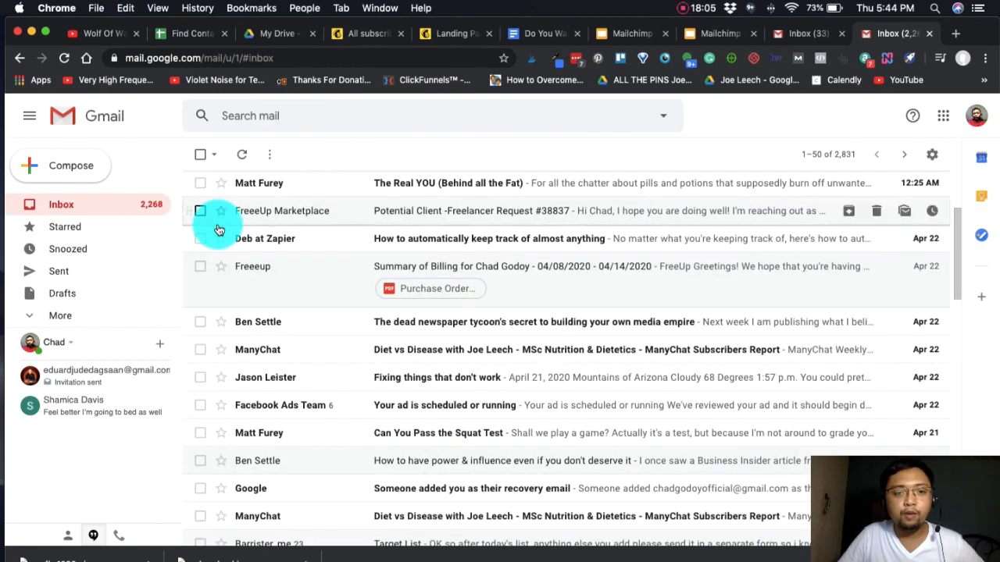
Step: Report the welcome email as not spam so it moves to the inbox, then view the inbox
click(68, 323)
scroll(82, 299, up, 5)
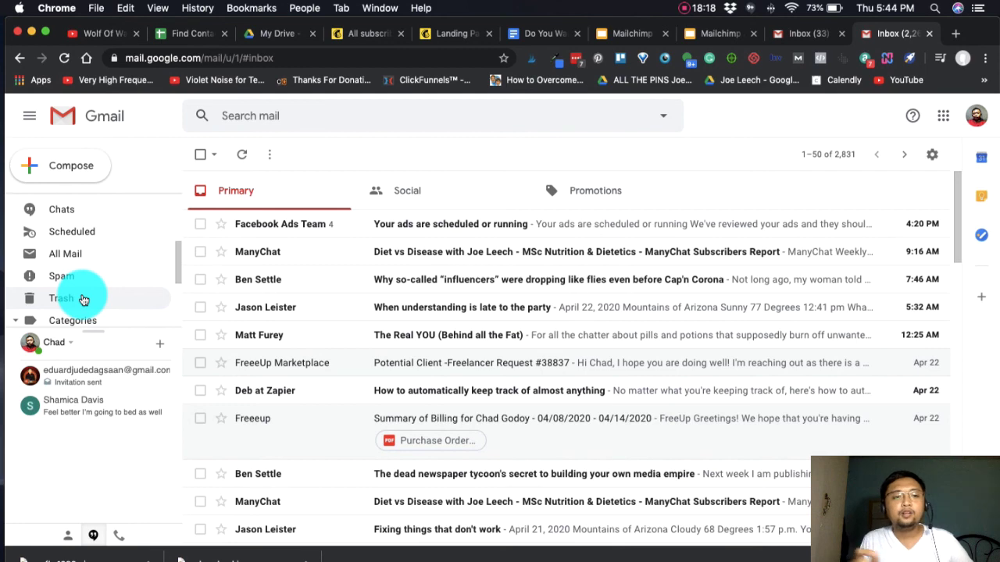
click(136, 274)
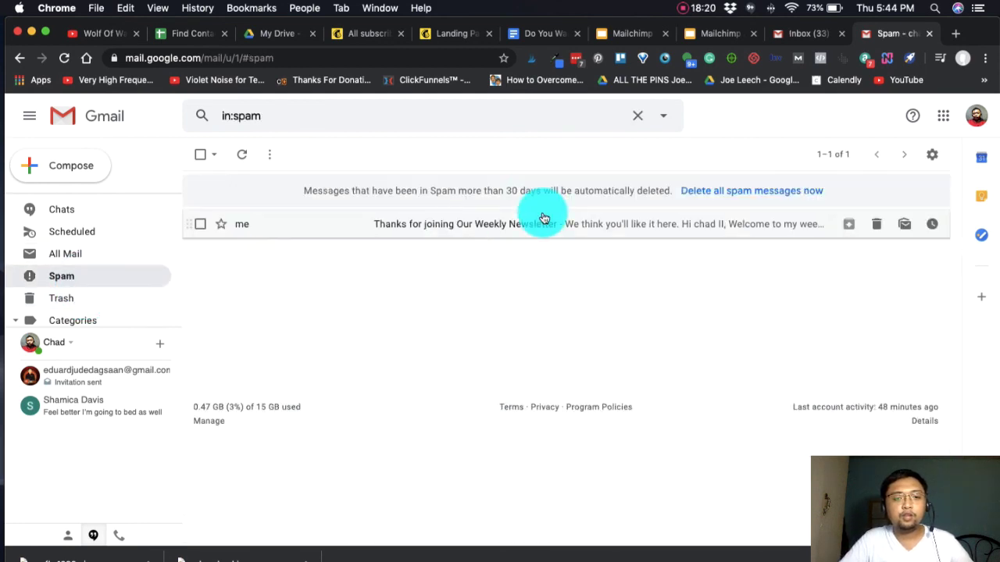
click(537, 227)
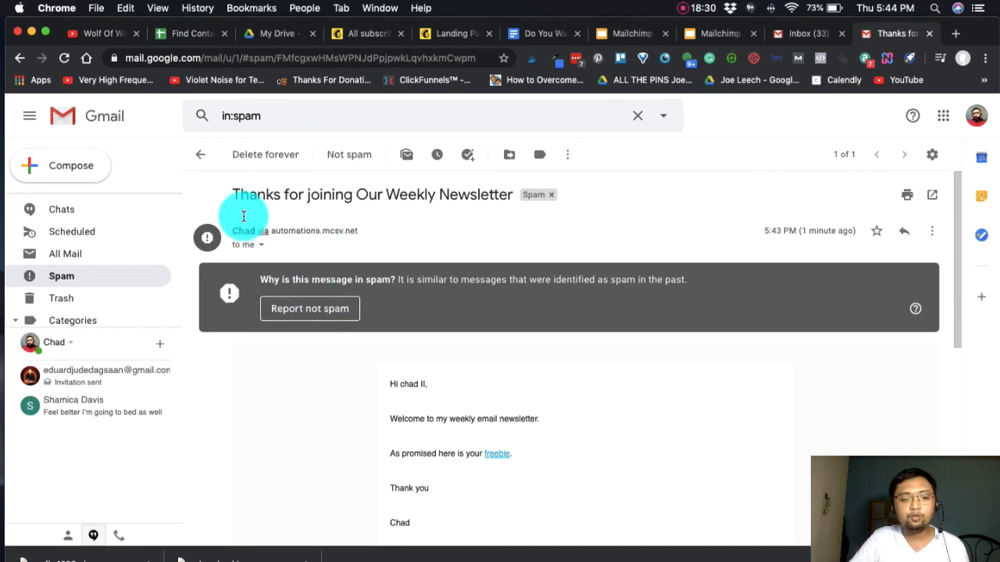
scroll(367, 302, down, 1)
click(336, 286)
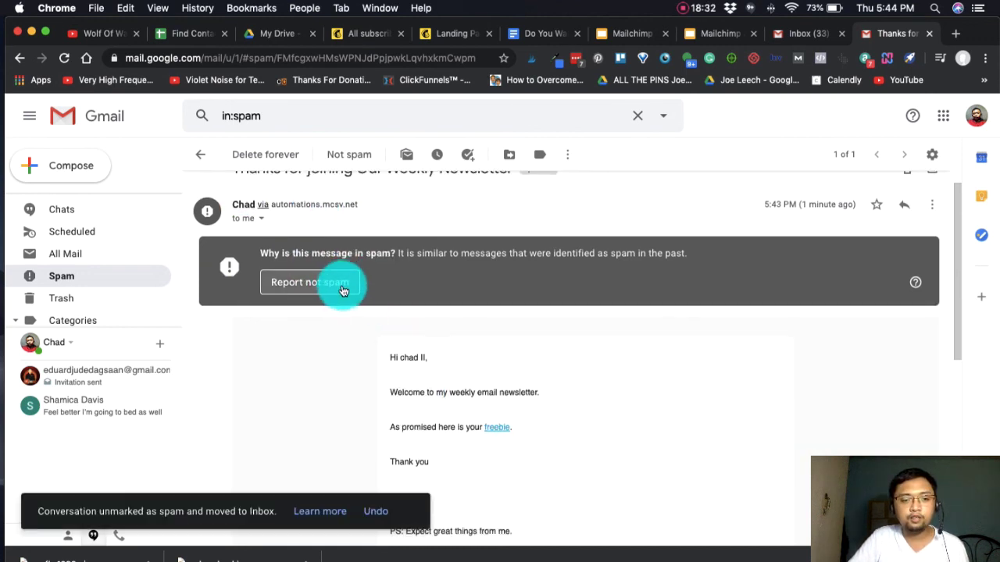
scroll(141, 226, up, 3)
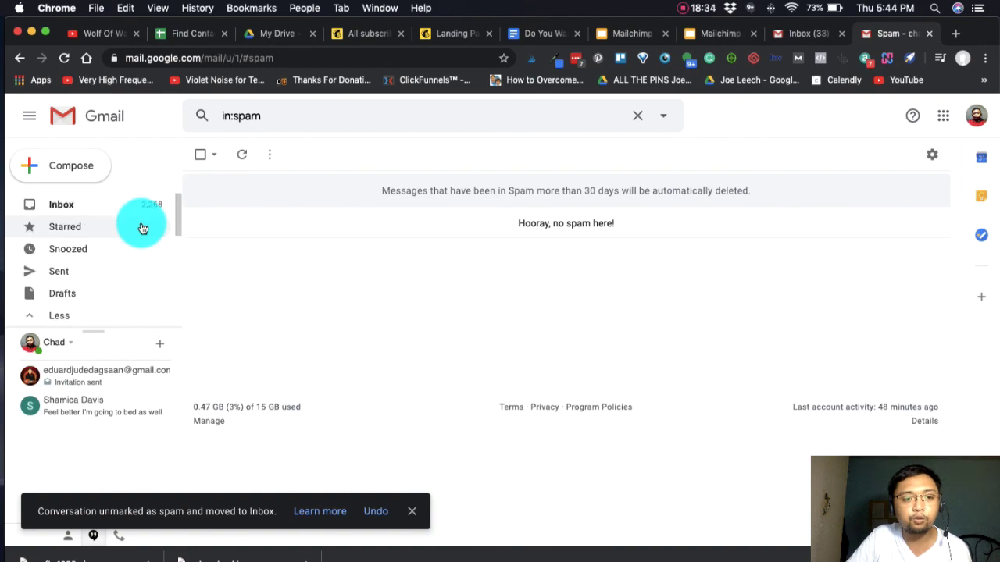
click(127, 210)
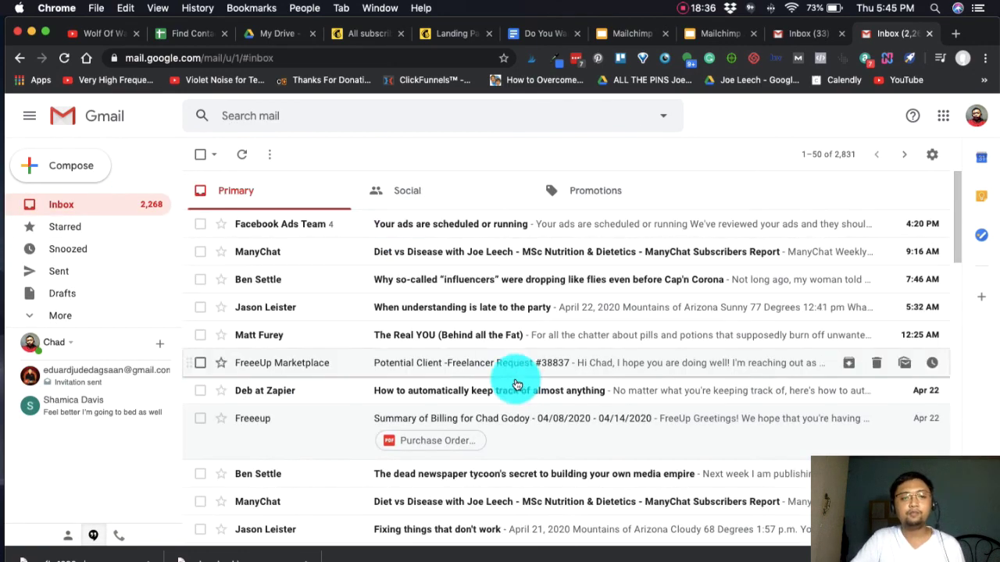
scroll(469, 367, down, 3)
scroll(452, 355, down, 5)
scroll(453, 353, up, 10)
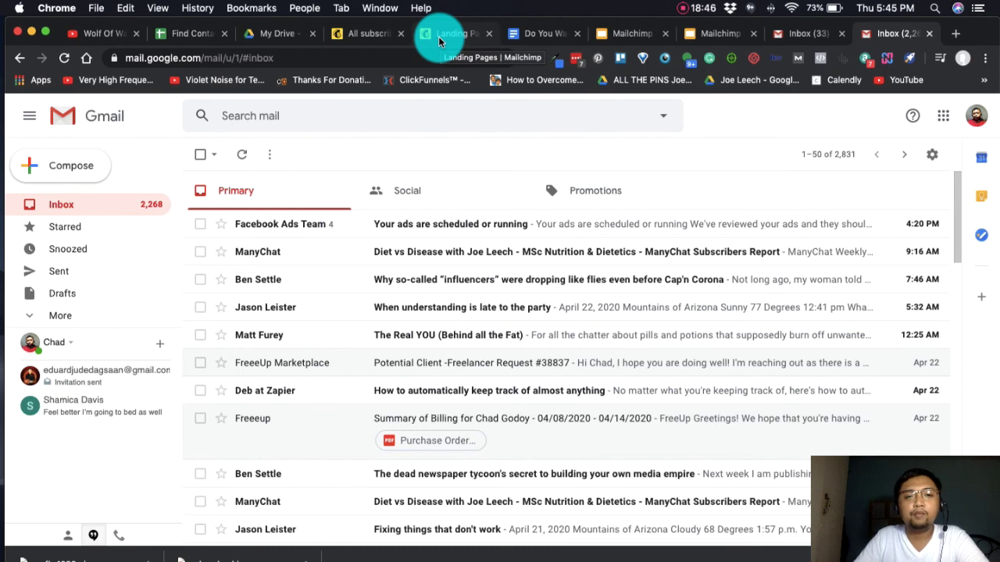
Step: Switch to the All subscribers tab and review the five subscribed contacts, including the landing-page signup
click(368, 36)
scroll(528, 249, down, 2)
scroll(528, 248, down, 4)
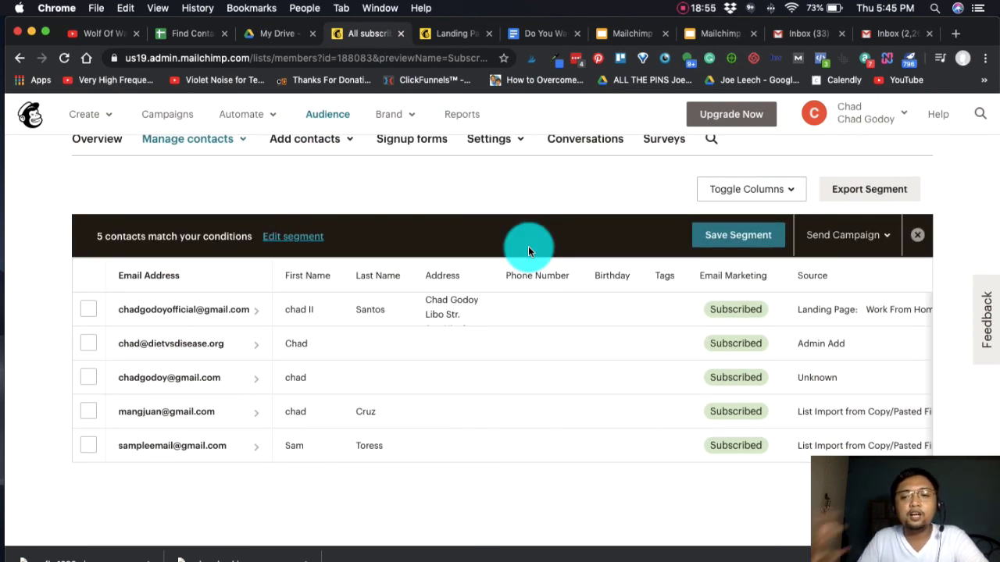
scroll(528, 249, up, 1)
scroll(528, 250, up, 1)
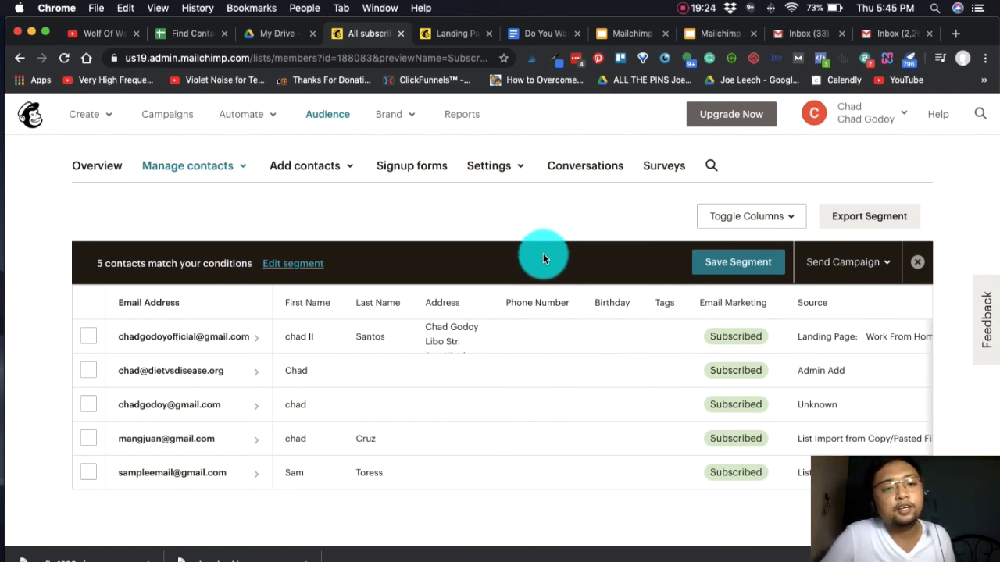
scroll(540, 254, down, 1)
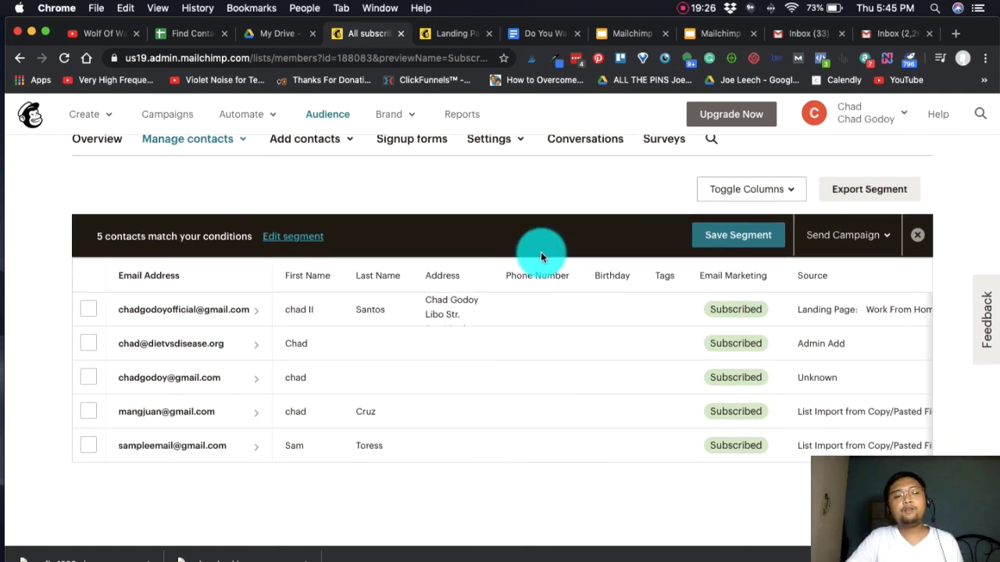
scroll(540, 256, up, 2)
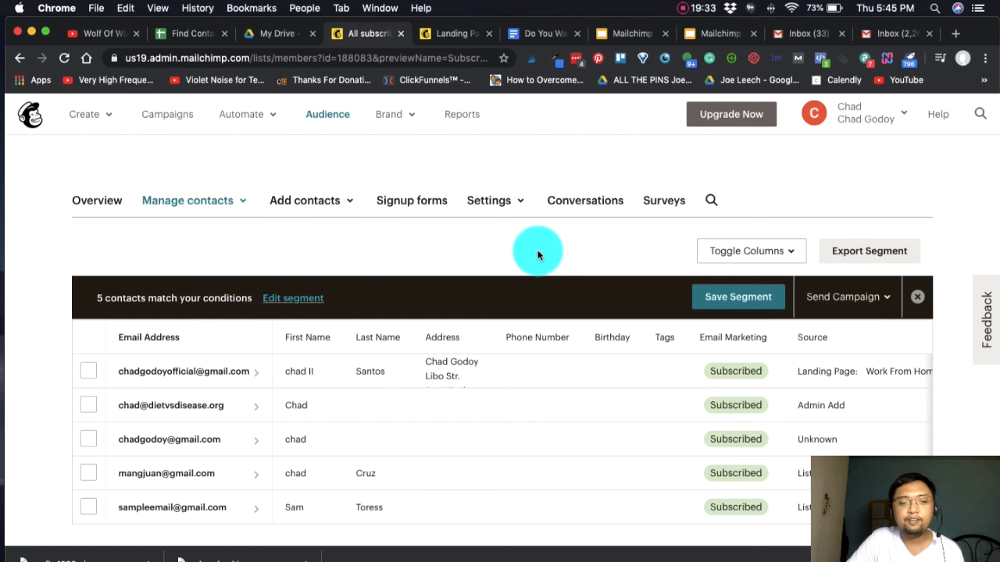
click(682, 8)
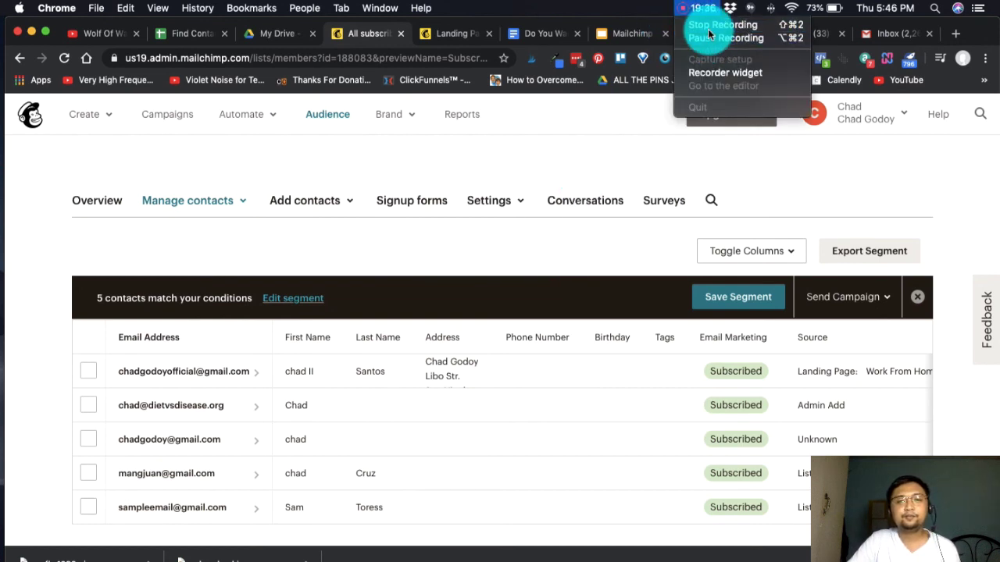